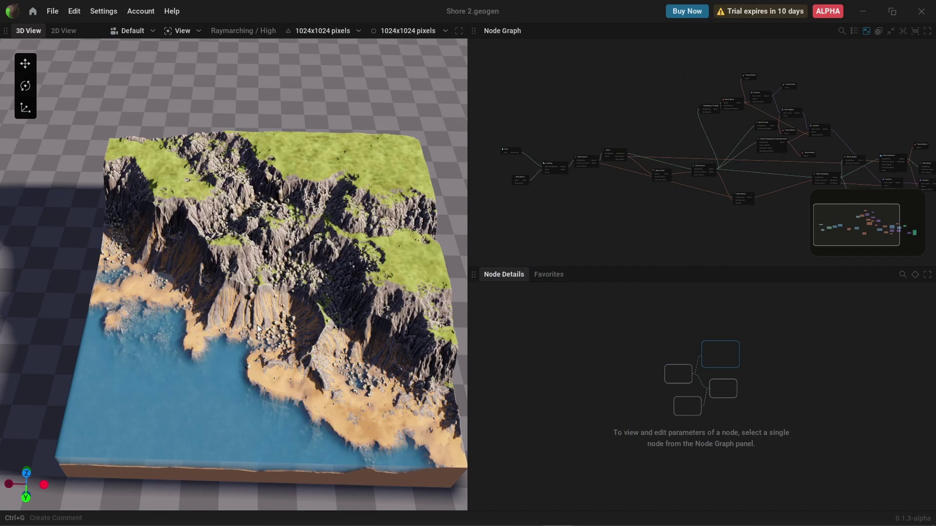
{"action": "middle_click_drag", "start_coordinate": [234, 273], "coordinate": [200, 253]}
{"action": "middle_click_drag", "start_coordinate": [658, 209], "coordinate": [531, 204]}
{"action": "middle_click_drag", "start_coordinate": [688, 213], "coordinate": [757, 212]}
{"action": "scroll", "coordinate": [620, 217], "scroll_direction": "left", "scroll_amount": 4}
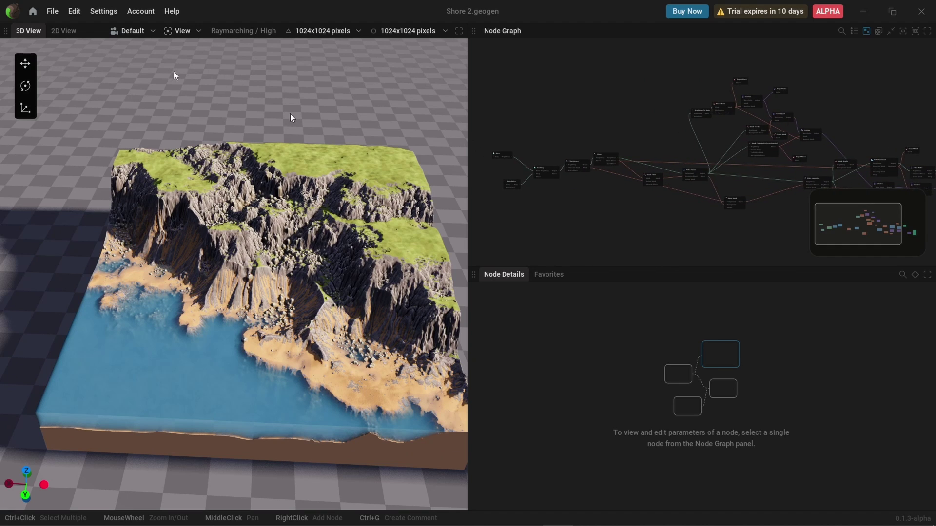
Step: Leave the project for the start screen and browse the available terrain and planet presets
{"action": "left_click", "coordinate": [33, 11]}
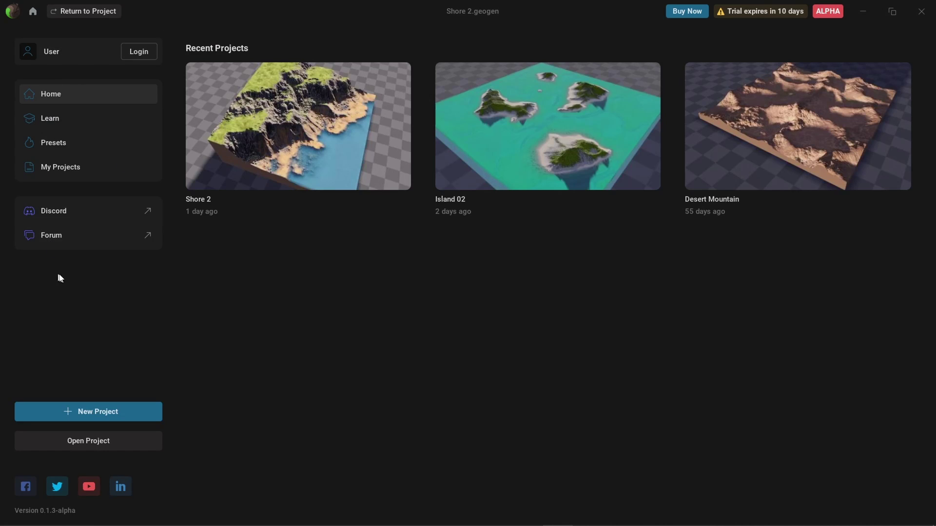
{"action": "left_click", "coordinate": [64, 145]}
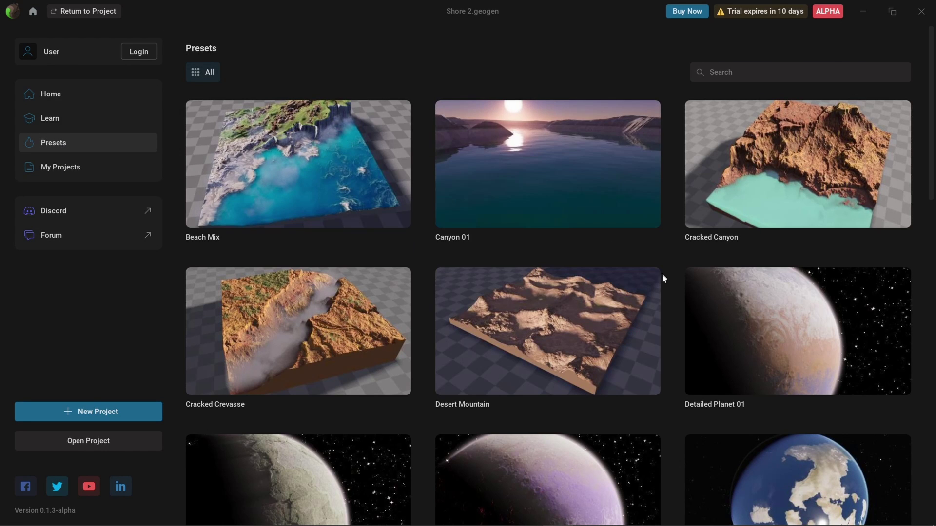
{"action": "scroll", "coordinate": [614, 293], "scroll_direction": "down", "scroll_amount": 2}
{"action": "scroll", "coordinate": [462, 324], "scroll_direction": "down", "scroll_amount": 8}
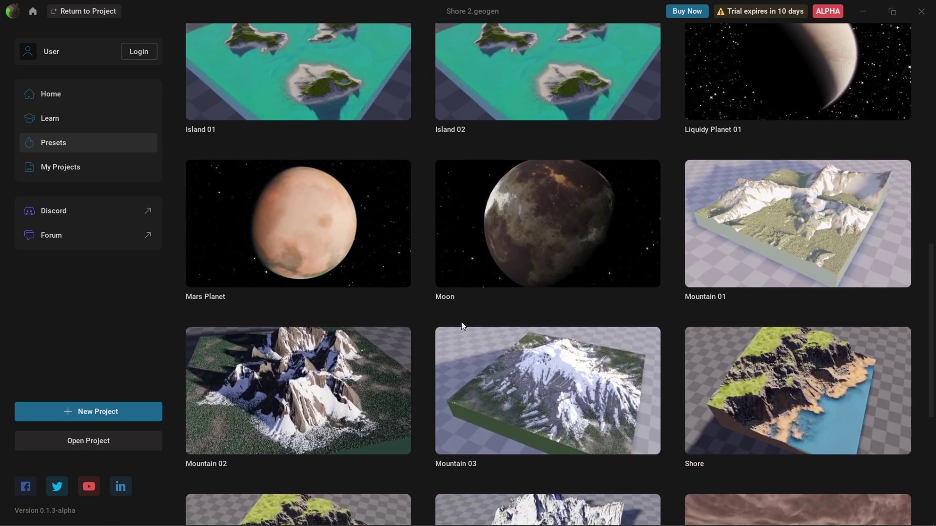
{"action": "scroll", "coordinate": [463, 327], "scroll_direction": "up", "scroll_amount": 8}
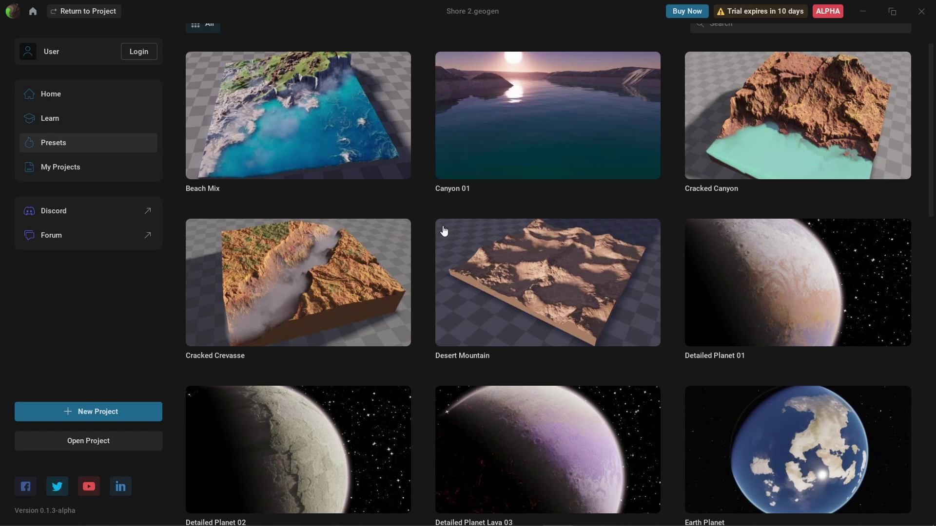
{"action": "scroll", "coordinate": [407, 273], "scroll_direction": "down", "scroll_amount": 5}
{"action": "scroll", "coordinate": [407, 274], "scroll_direction": "down", "scroll_amount": 6}
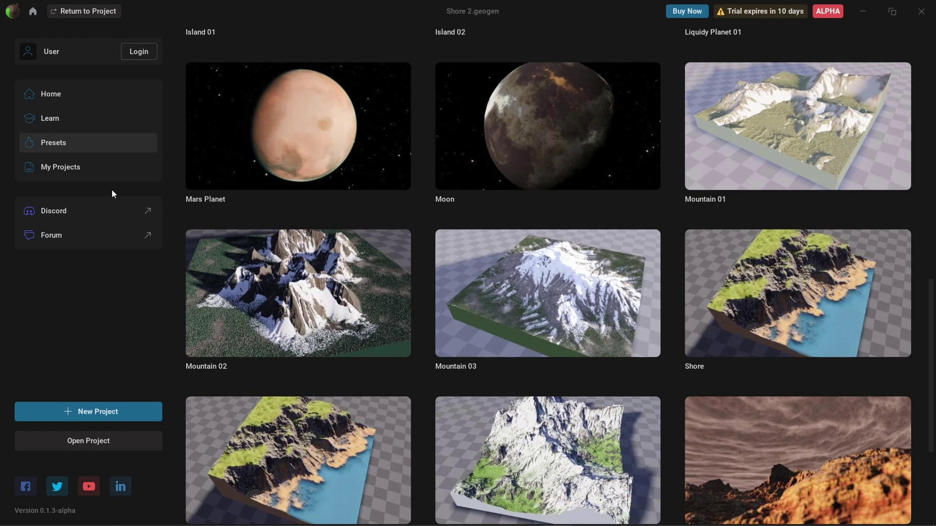
Step: Open the Shore 2 project from the recent projects
{"action": "left_click", "coordinate": [63, 96]}
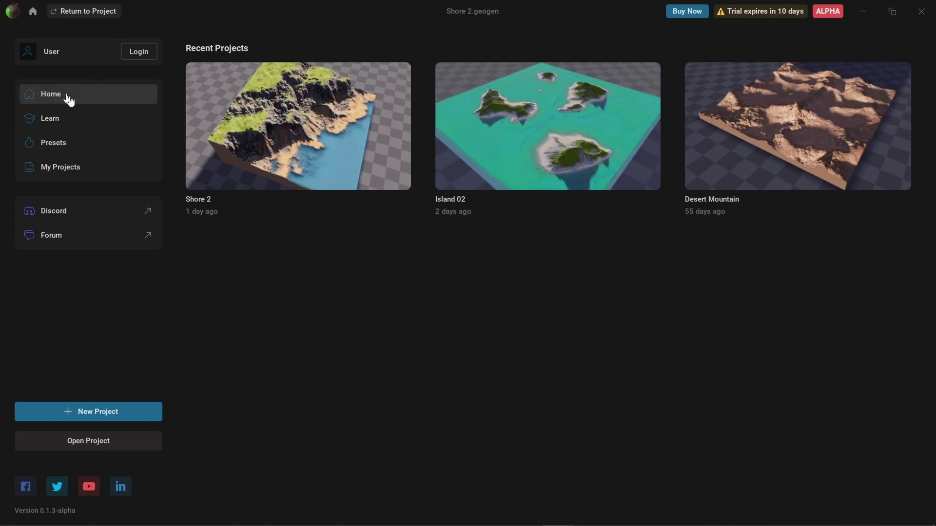
{"action": "left_click", "coordinate": [317, 128]}
{"action": "left_click_drag", "start_coordinate": [243, 323], "coordinate": [238, 300]}
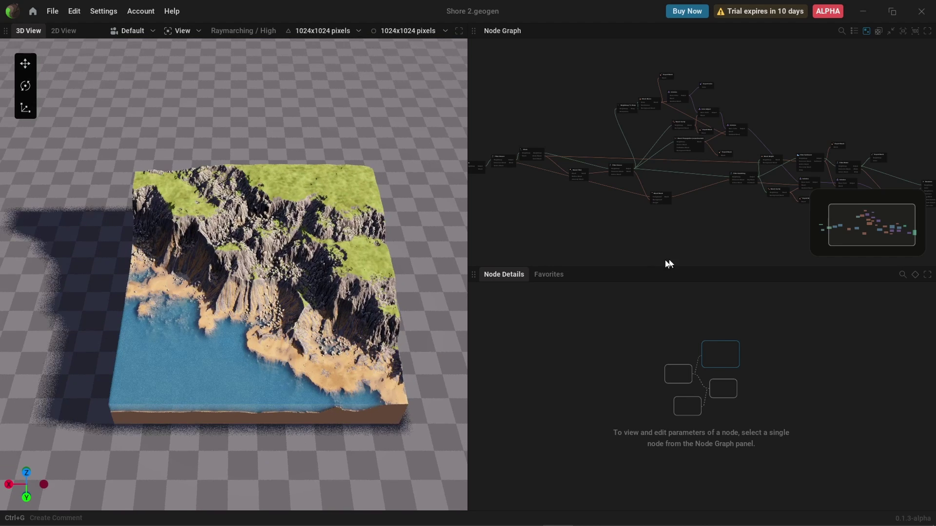
Step: Examine the node chain from Base and Warp Noise through Faulting, Filter Crease and Shore to the masking nodes
{"action": "middle_click_drag", "start_coordinate": [587, 222], "coordinate": [651, 231]}
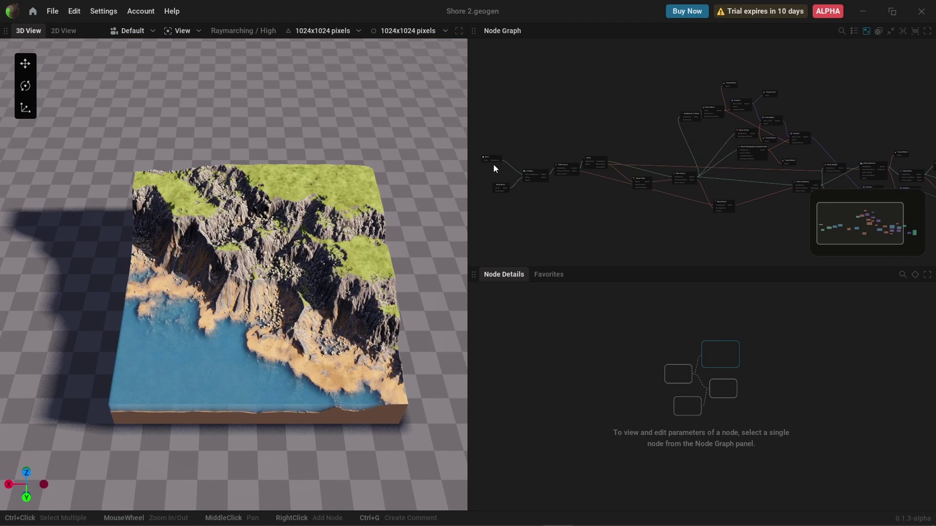
{"action": "scroll", "coordinate": [493, 165], "scroll_direction": "up", "scroll_amount": 5}
{"action": "mouse_move", "coordinate": [598, 193]}
{"action": "middle_mouse_down"}
{"action": "mouse_move", "coordinate": [620, 194]}
{"action": "mouse_move", "coordinate": [611, 194]}
{"action": "middle_mouse_up"}
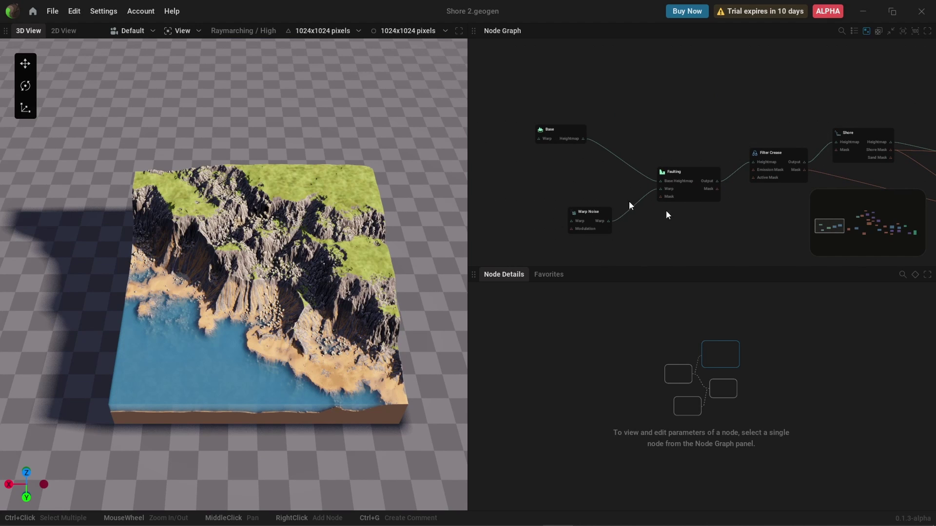
{"action": "middle_click_drag", "start_coordinate": [736, 212], "coordinate": [612, 197]}
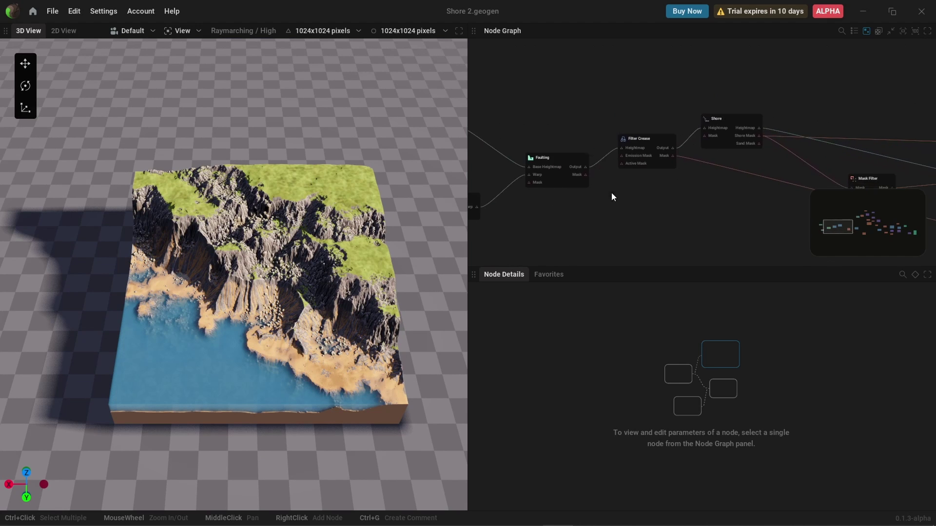
{"action": "middle_click_drag", "start_coordinate": [720, 214], "coordinate": [440, 198]}
{"action": "middle_click_drag", "start_coordinate": [569, 226], "coordinate": [361, 219]}
{"action": "scroll", "coordinate": [633, 231], "scroll_direction": "down", "scroll_amount": 4}
{"action": "middle_click_drag", "start_coordinate": [670, 202], "coordinate": [625, 213]}
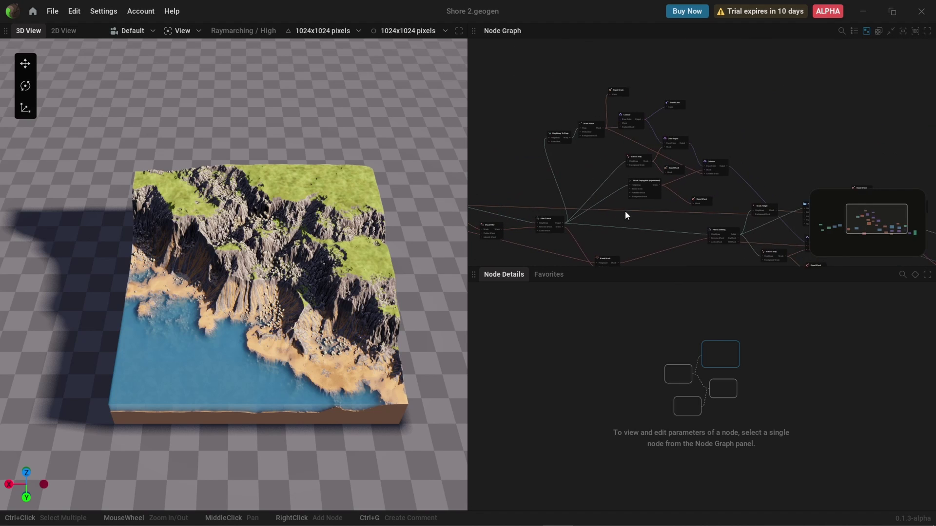
Step: Examine the Export Mask and Export Color nodes attached to the Mask Noise, Colorize, Mask Cavity and Mask Propagation nodes
{"action": "scroll", "coordinate": [586, 114], "scroll_direction": "up", "scroll_amount": 5}
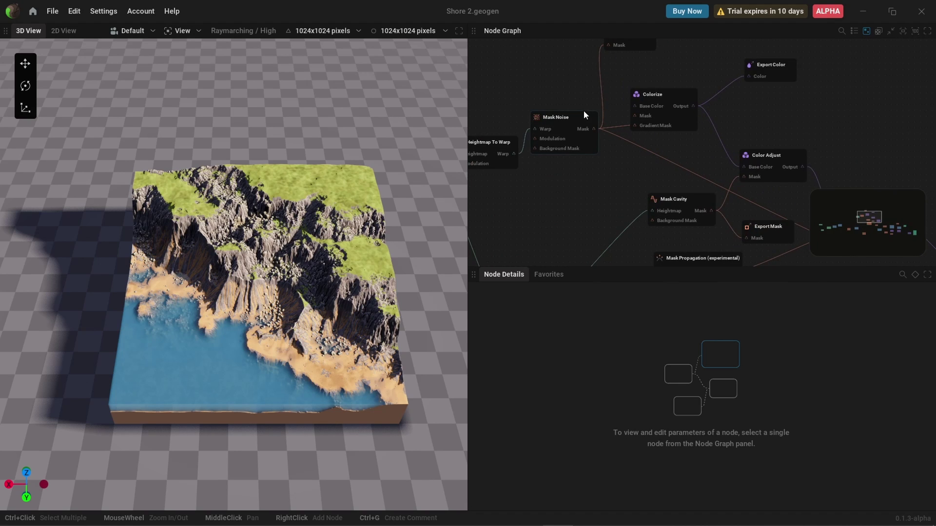
{"action": "middle_click_drag", "start_coordinate": [565, 106], "coordinate": [595, 201]}
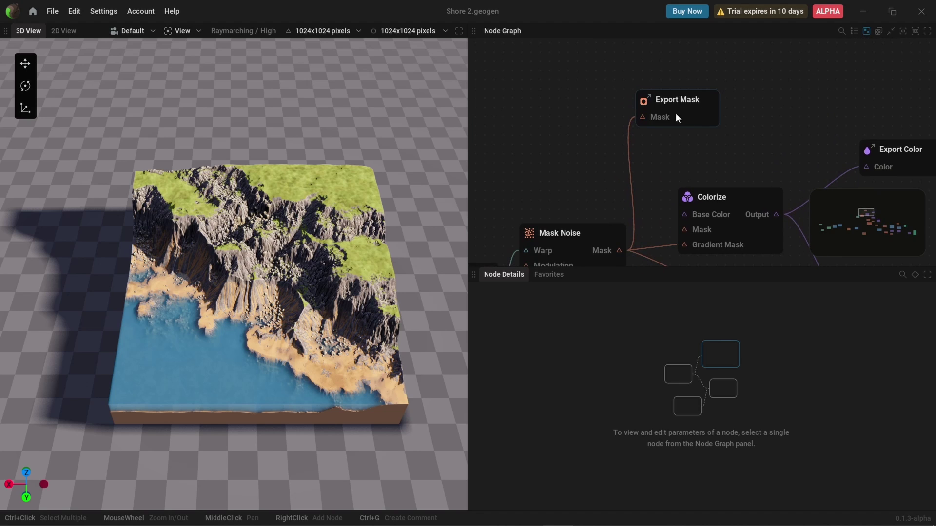
{"action": "scroll", "coordinate": [736, 135], "scroll_direction": "down", "scroll_amount": 1}
{"action": "middle_click_drag", "start_coordinate": [739, 135], "coordinate": [660, 88]}
{"action": "scroll", "coordinate": [691, 115], "scroll_direction": "down", "scroll_amount": 3}
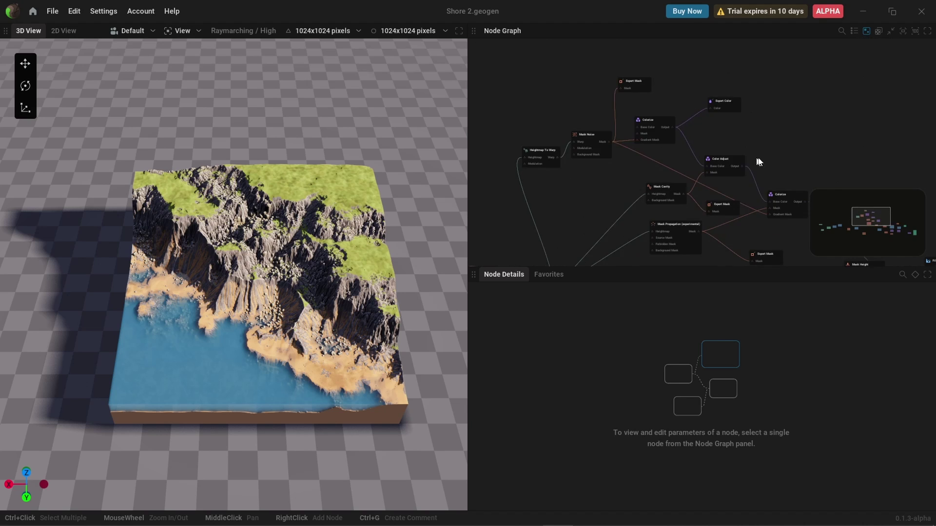
{"action": "middle_click_drag", "start_coordinate": [754, 151], "coordinate": [664, 75]}
{"action": "middle_click_drag", "start_coordinate": [721, 180], "coordinate": [641, 125]}
{"action": "scroll", "coordinate": [633, 141], "scroll_direction": "up", "scroll_amount": 6}
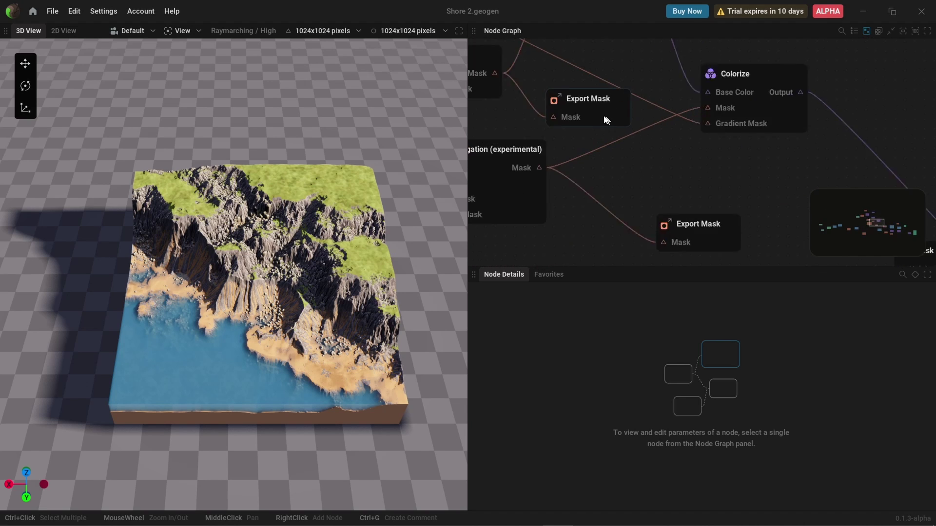
{"action": "scroll", "coordinate": [567, 108], "scroll_direction": "down", "scroll_amount": 2}
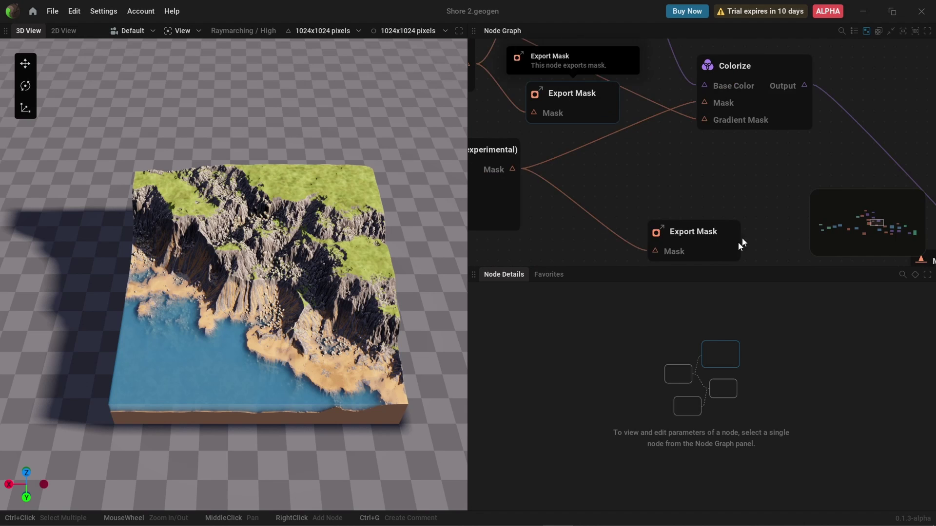
Step: Examine the export nodes in the final part of the graph, including the cavity mask's Export Mask and the Export Mesh node
{"action": "scroll", "coordinate": [760, 212], "scroll_direction": "down", "scroll_amount": 3}
{"action": "scroll", "coordinate": [770, 210], "scroll_direction": "down", "scroll_amount": 2}
{"action": "middle_click_drag", "start_coordinate": [728, 194], "coordinate": [617, 131]}
{"action": "middle_click_drag", "start_coordinate": [697, 214], "coordinate": [643, 142]}
{"action": "middle_click_drag", "start_coordinate": [671, 212], "coordinate": [618, 208]}
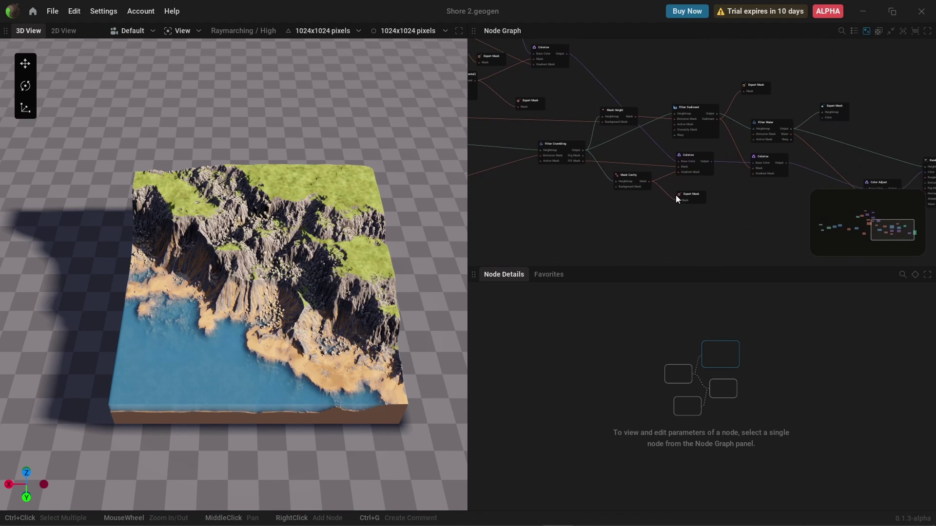
{"action": "scroll", "coordinate": [700, 198], "scroll_direction": "up", "scroll_amount": 6}
{"action": "scroll", "coordinate": [703, 192], "scroll_direction": "down", "scroll_amount": 6}
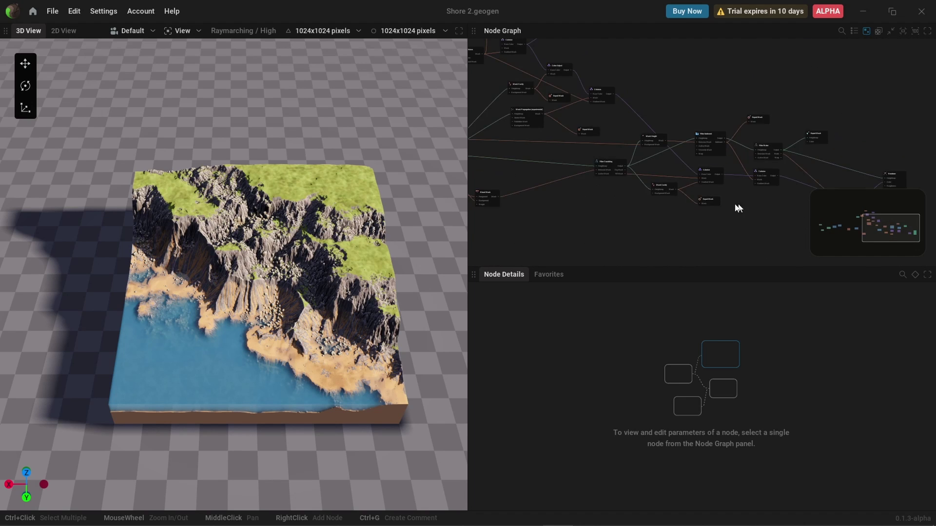
{"action": "scroll", "coordinate": [651, 142], "scroll_direction": "up", "scroll_amount": 8}
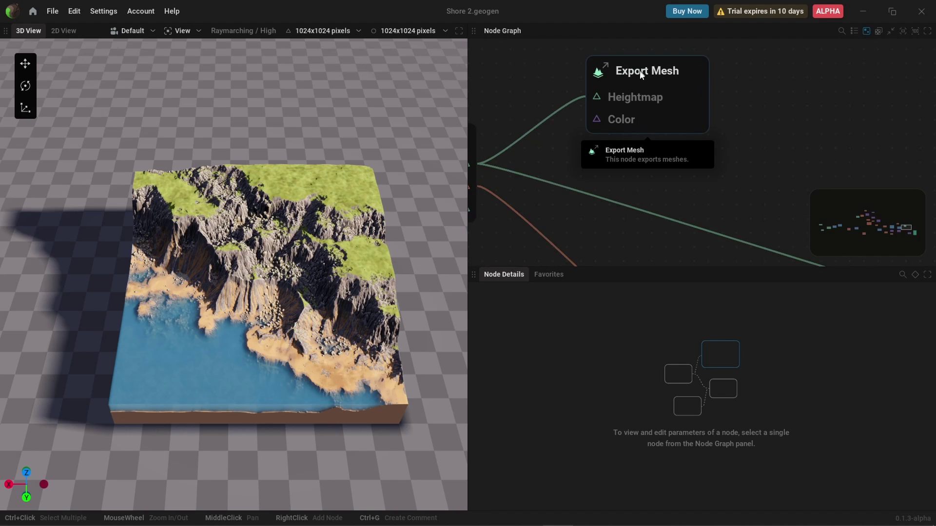
{"action": "scroll", "coordinate": [638, 195], "scroll_direction": "down", "scroll_amount": 8}
{"action": "scroll", "coordinate": [594, 228], "scroll_direction": "down", "scroll_amount": 2}
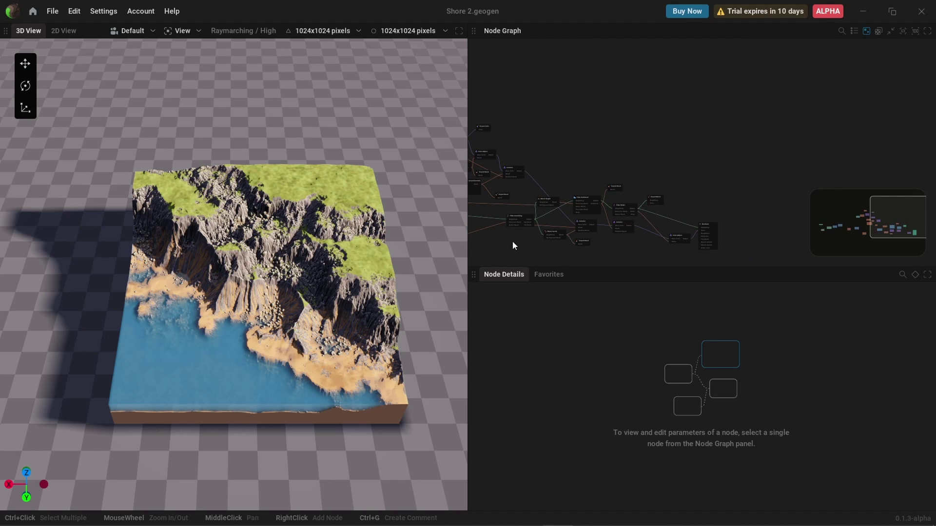
{"action": "middle_click_drag", "start_coordinate": [601, 238], "coordinate": [717, 242]}
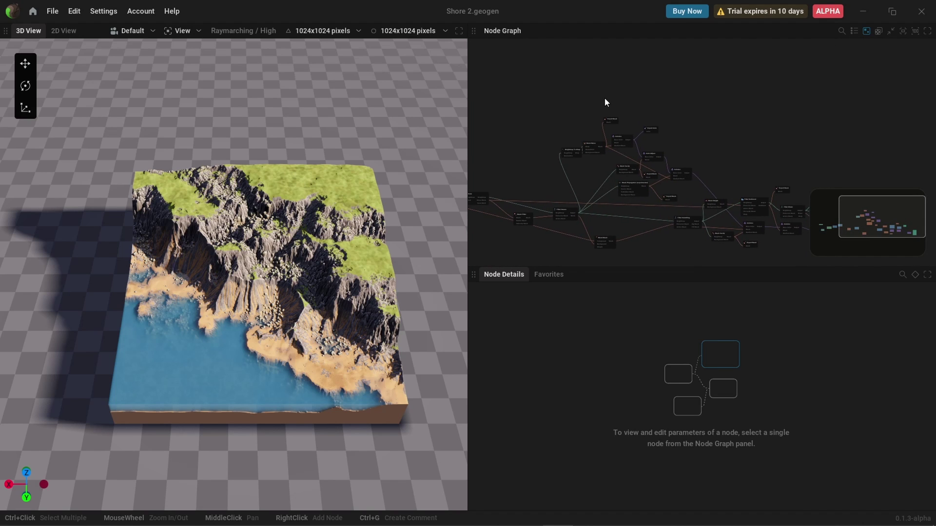
Step: Preview the Mask Noise node's mask output on the terrain, and close the preview
{"action": "scroll", "coordinate": [604, 99], "scroll_direction": "up", "scroll_amount": 8}
{"action": "middle_click_drag", "start_coordinate": [563, 175], "coordinate": [627, 125]}
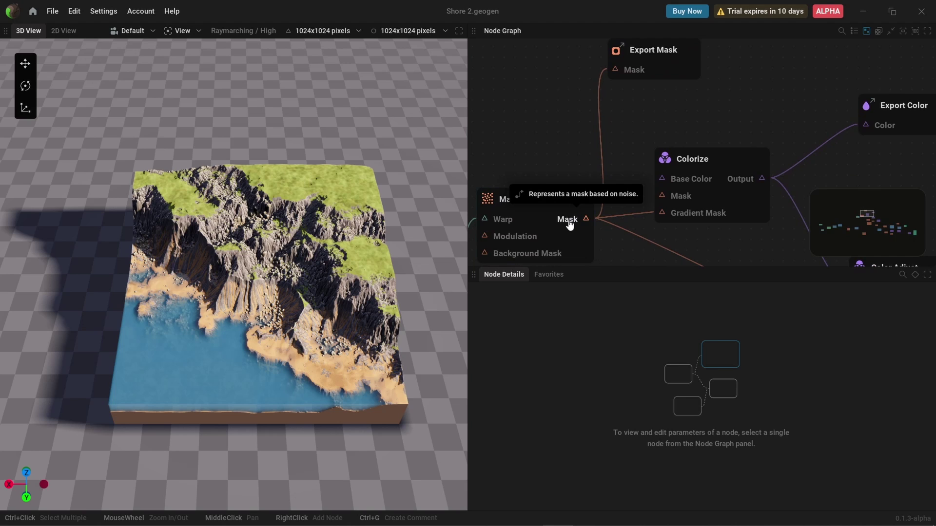
{"action": "left_click", "coordinate": [567, 220]}
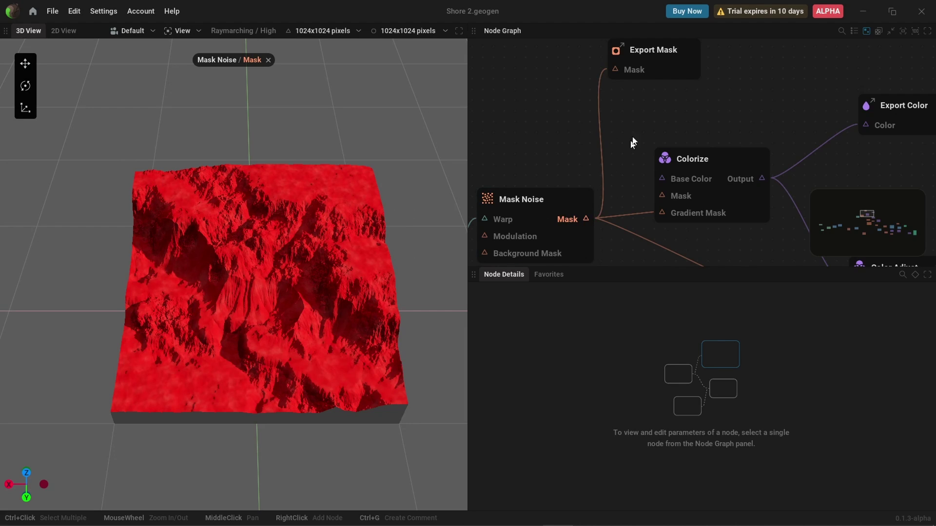
{"action": "scroll", "coordinate": [708, 229], "scroll_direction": "down", "scroll_amount": 1}
{"action": "middle_click_drag", "start_coordinate": [726, 232], "coordinate": [669, 182]}
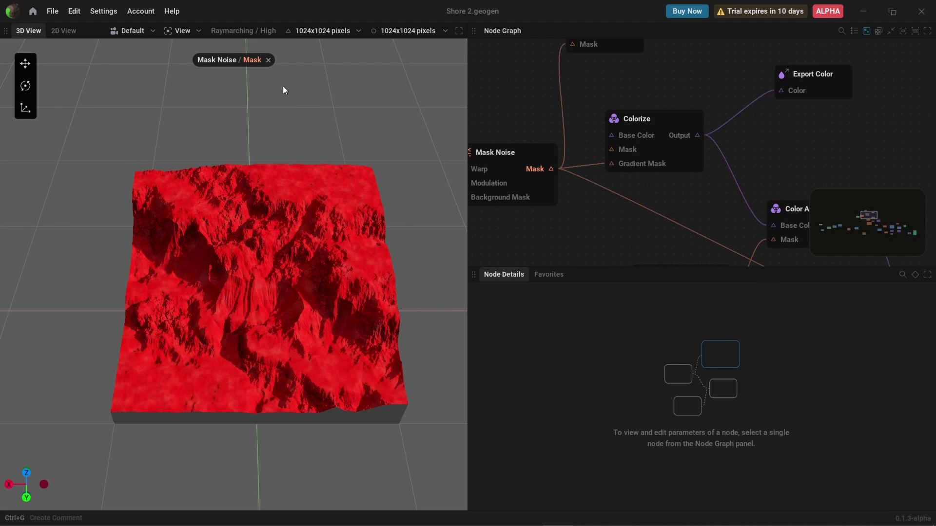
{"action": "left_click", "coordinate": [268, 60]}
Step: Preview the mask output of the Mask Cavity node above Mask Propagation on the terrain, inspect it up close, and close the preview
{"action": "scroll", "coordinate": [604, 229], "scroll_direction": "down", "scroll_amount": 3}
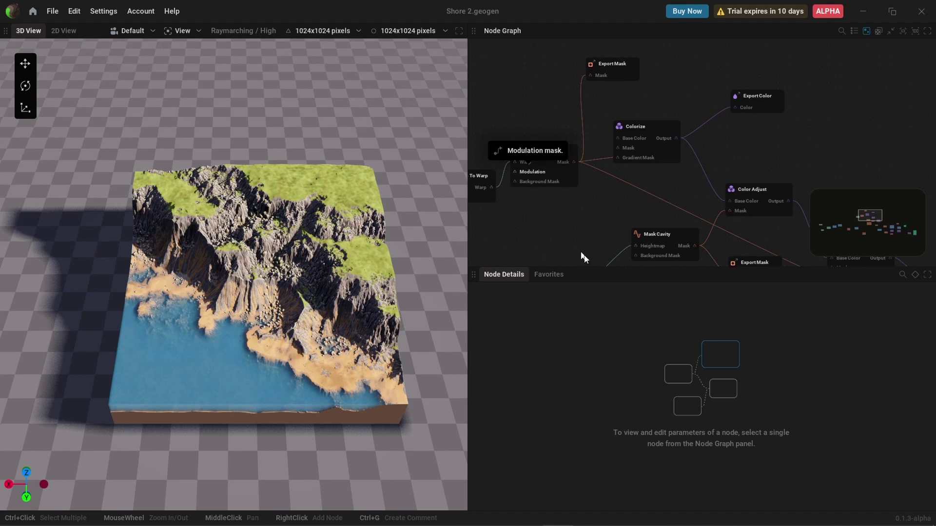
{"action": "middle_click_drag", "start_coordinate": [555, 164], "coordinate": [510, 115]}
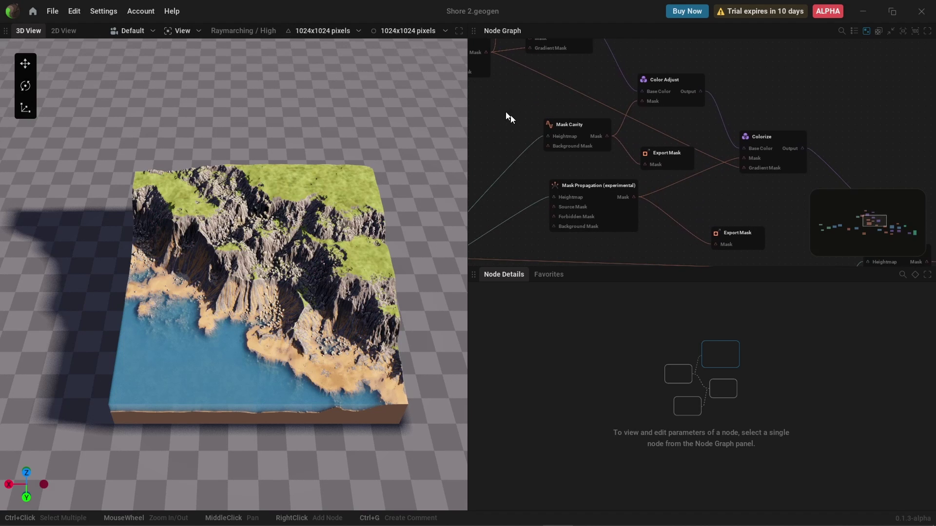
{"action": "left_click", "coordinate": [595, 138]}
{"action": "scroll", "coordinate": [240, 316], "scroll_direction": "up", "scroll_amount": 5}
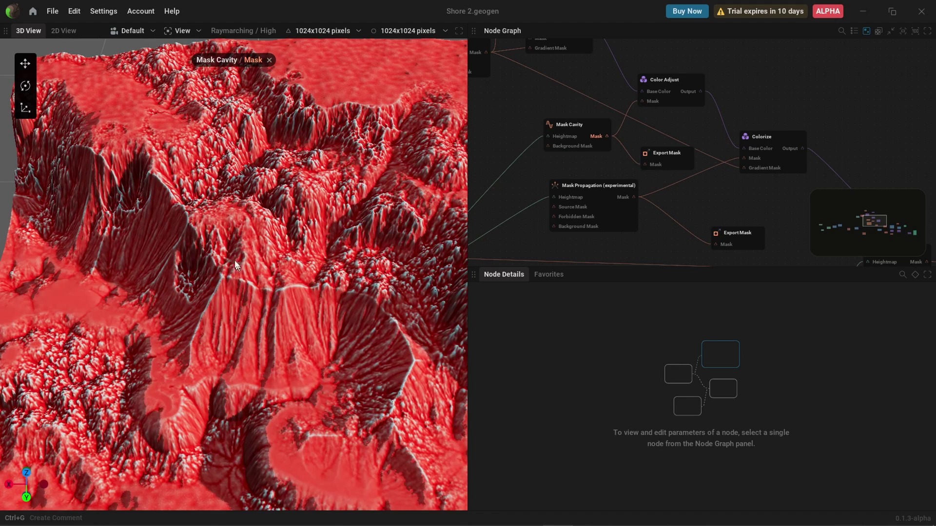
{"action": "scroll", "coordinate": [319, 341], "scroll_direction": "down", "scroll_amount": 5}
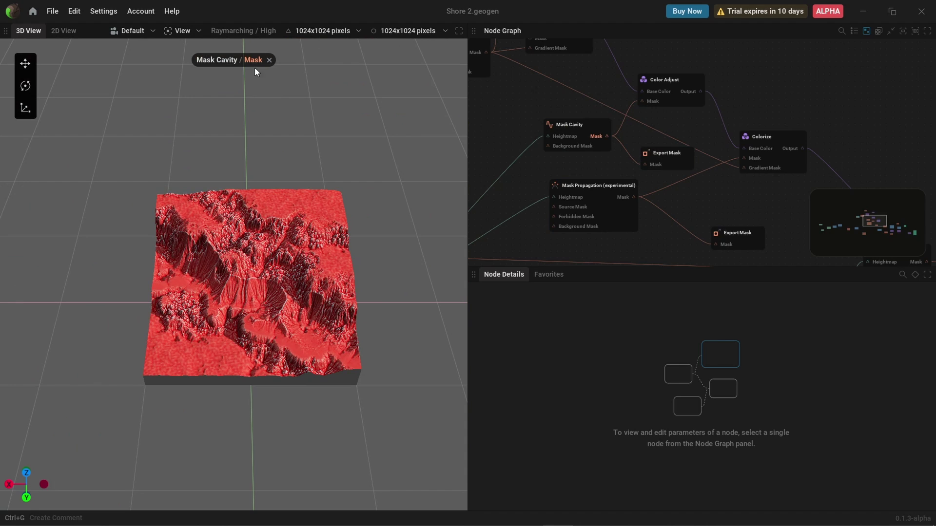
{"action": "left_click", "coordinate": [268, 60]}
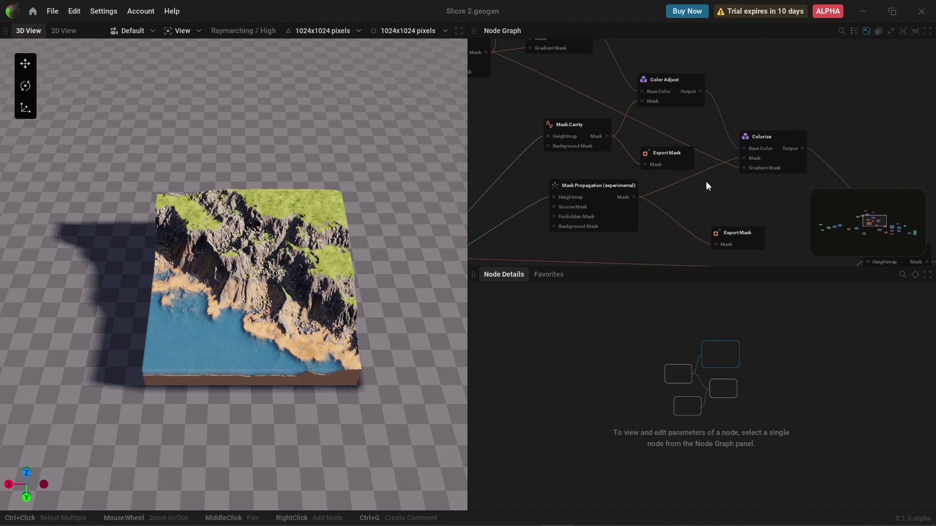
Step: Preview the Mask Propagation (experimental) node's mask output on the terrain, inspect it from several angles, and close the preview
{"action": "middle_click_drag", "start_coordinate": [729, 200], "coordinate": [701, 162]}
{"action": "left_click", "coordinate": [593, 164]}
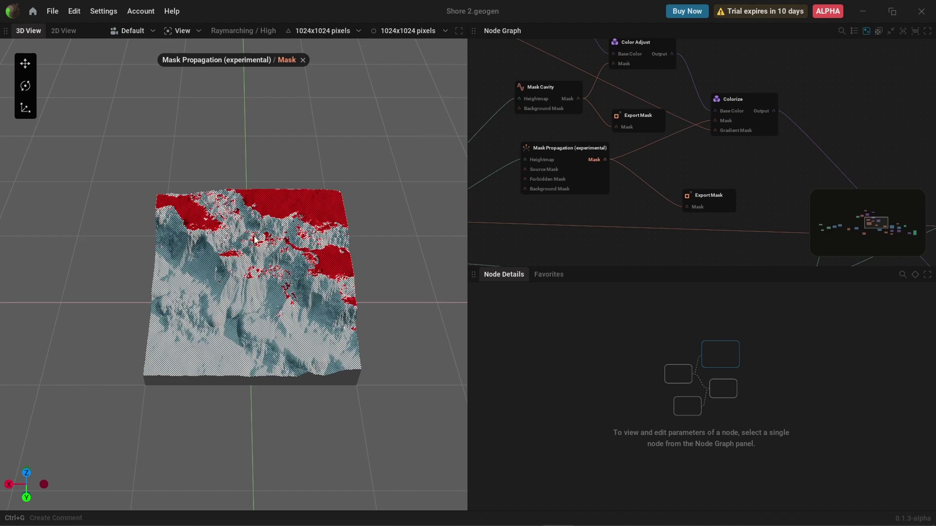
{"action": "scroll", "coordinate": [303, 261], "scroll_direction": "up", "scroll_amount": 3}
{"action": "scroll", "coordinate": [303, 261], "scroll_direction": "down", "scroll_amount": 2}
{"action": "middle_click_drag", "start_coordinate": [313, 248], "coordinate": [340, 249]}
{"action": "scroll", "coordinate": [288, 251], "scroll_direction": "up", "scroll_amount": 3}
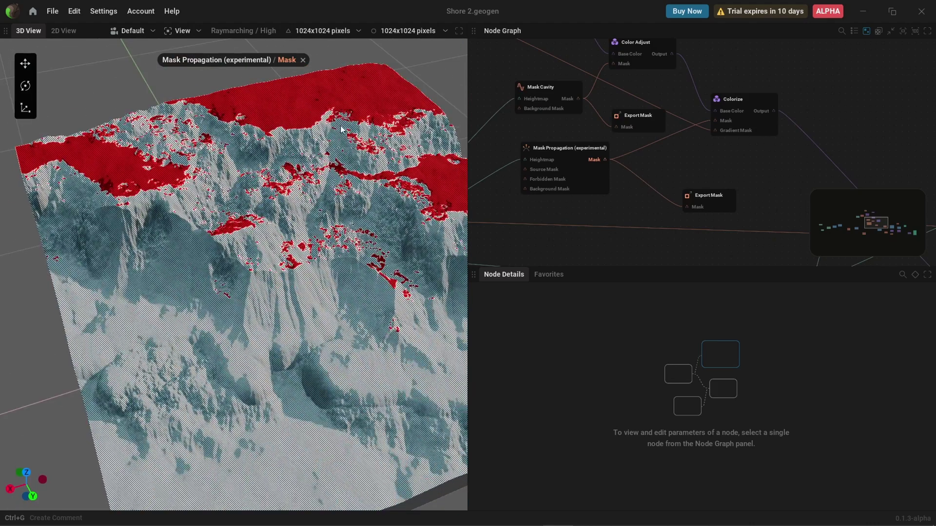
{"action": "scroll", "coordinate": [327, 215], "scroll_direction": "down", "scroll_amount": 3}
{"action": "middle_click_drag", "start_coordinate": [327, 215], "coordinate": [275, 234]}
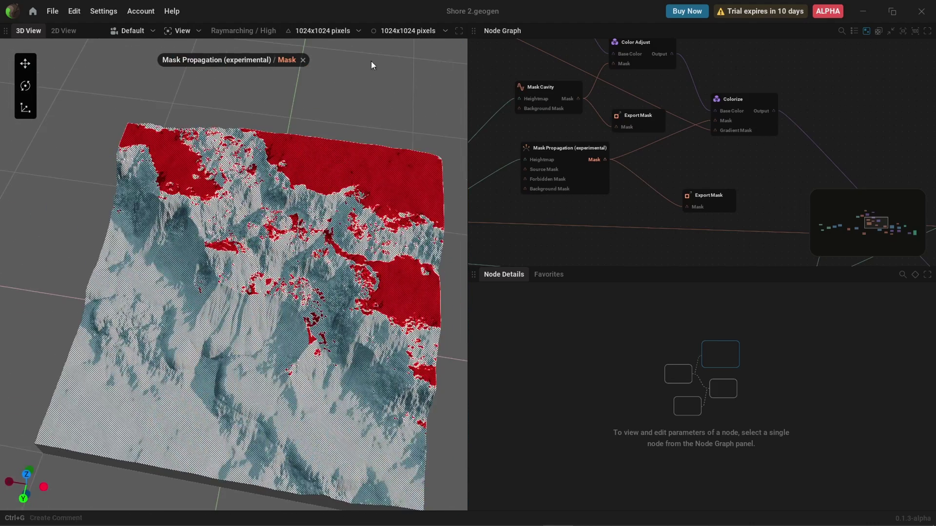
{"action": "left_click", "coordinate": [303, 60]}
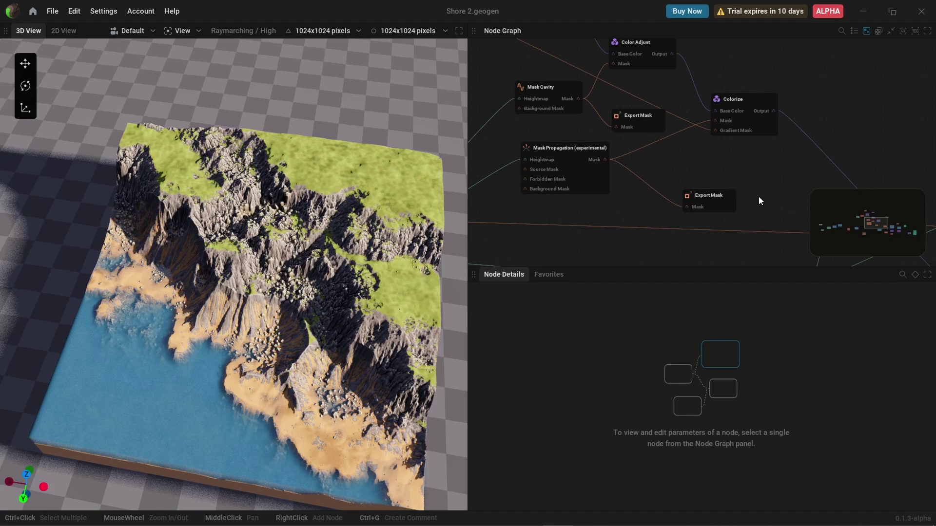
Step: Preview the mask output of the Mask Cavity node after Filter Crumbling on the terrain, inspect it up close, and close the preview
{"action": "scroll", "coordinate": [649, 119], "scroll_direction": "down", "scroll_amount": 3}
{"action": "scroll", "coordinate": [672, 221], "scroll_direction": "down", "scroll_amount": 3}
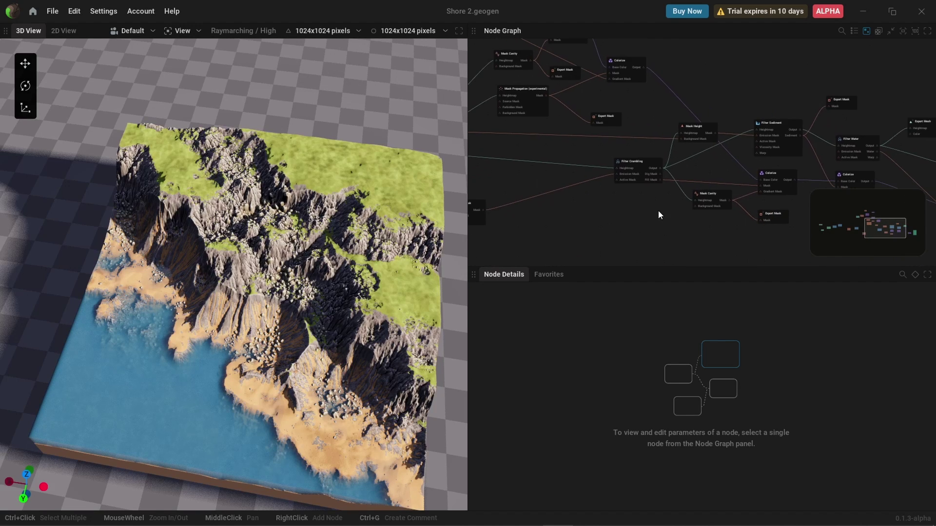
{"action": "scroll", "coordinate": [697, 199], "scroll_direction": "up", "scroll_amount": 6}
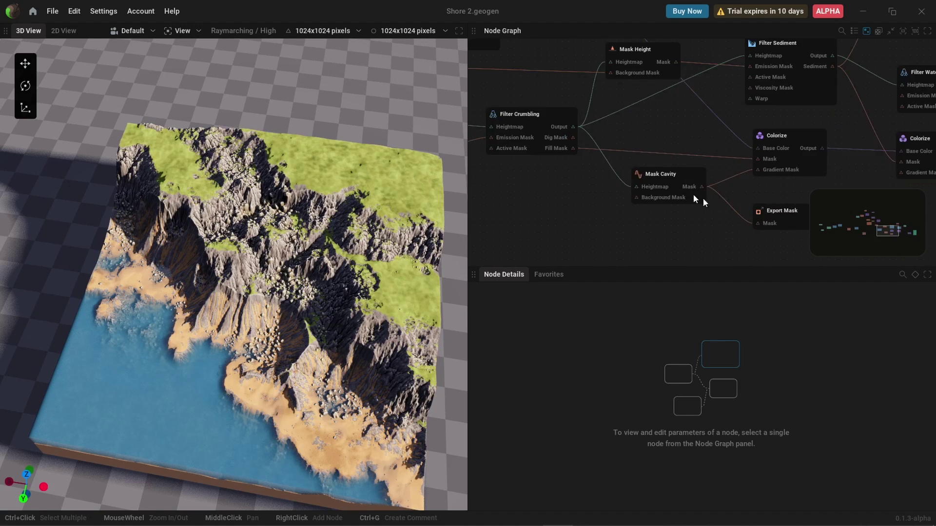
{"action": "left_click", "coordinate": [671, 181]}
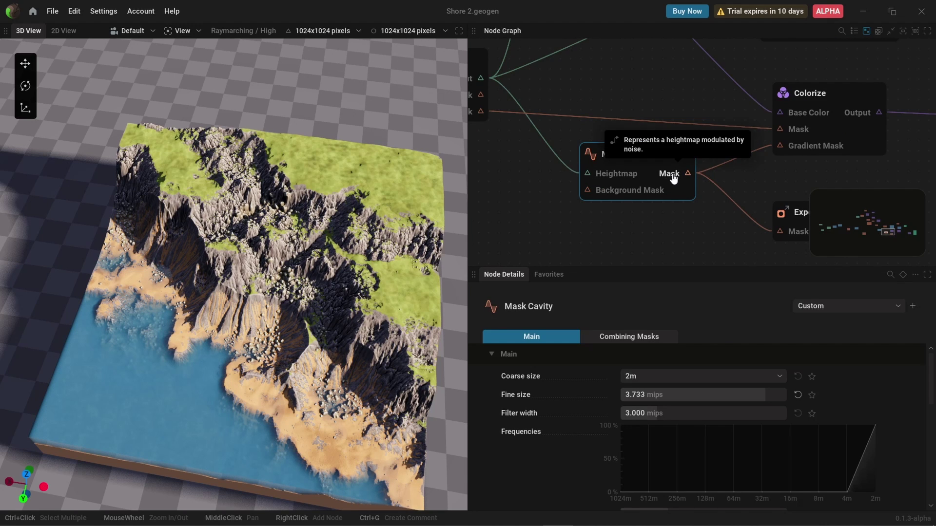
{"action": "left_click", "coordinate": [667, 175]}
{"action": "left_click_drag", "start_coordinate": [276, 365], "coordinate": [263, 389]}
{"action": "scroll", "coordinate": [265, 370], "scroll_direction": "up", "scroll_amount": 4}
{"action": "scroll", "coordinate": [355, 407], "scroll_direction": "down", "scroll_amount": 4}
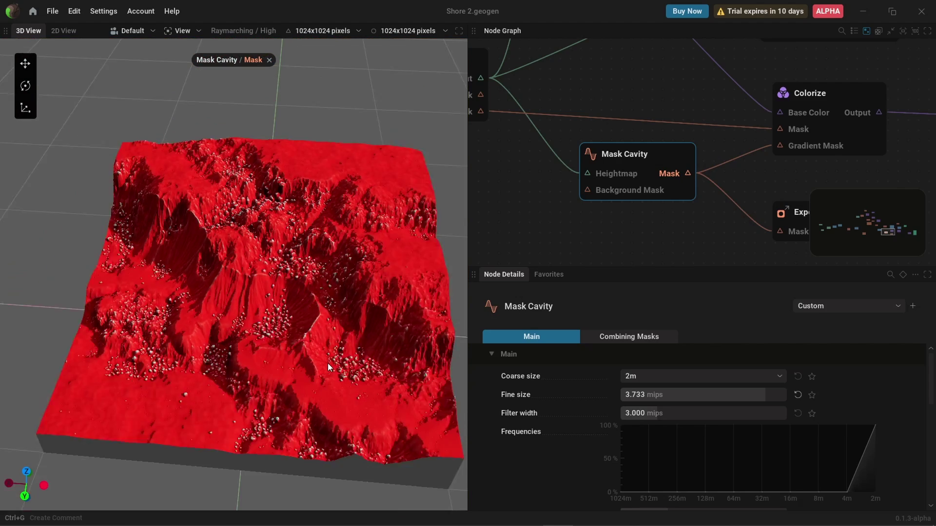
{"action": "scroll", "coordinate": [327, 363], "scroll_direction": "down", "scroll_amount": 2}
{"action": "left_click_drag", "start_coordinate": [327, 364], "coordinate": [351, 356]}
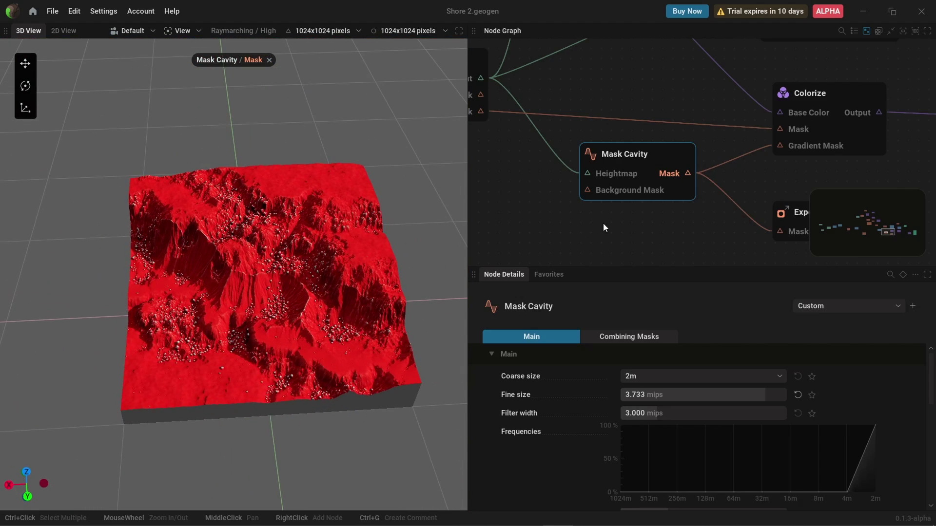
{"action": "left_click", "coordinate": [270, 60]}
Step: Preview the Filter Sediment node's Sediment output on the terrain and inspect it up close
{"action": "scroll", "coordinate": [566, 181], "scroll_direction": "down", "scroll_amount": 2}
{"action": "scroll", "coordinate": [566, 181], "scroll_direction": "down", "scroll_amount": 4}
{"action": "middle_click_drag", "start_coordinate": [593, 206], "coordinate": [739, 246]}
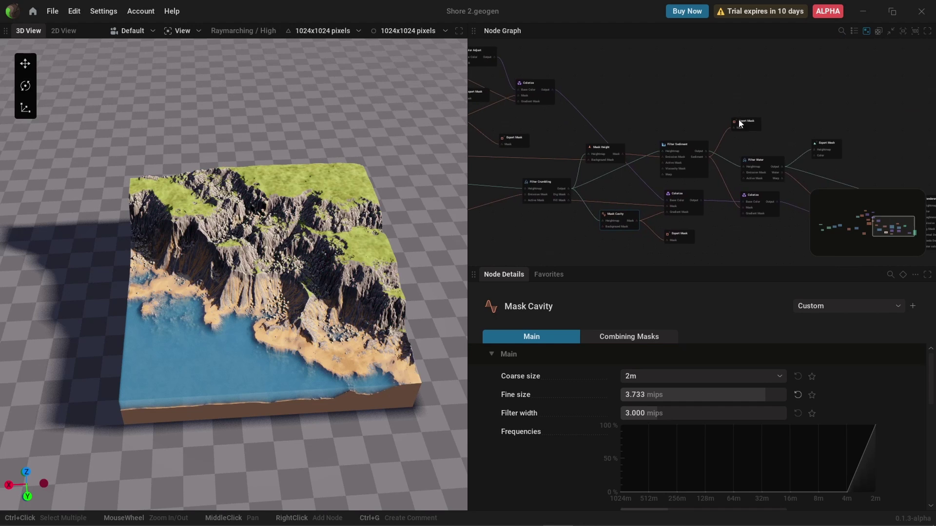
{"action": "scroll", "coordinate": [737, 120], "scroll_direction": "up", "scroll_amount": 3}
{"action": "scroll", "coordinate": [589, 220], "scroll_direction": "up", "scroll_amount": 1}
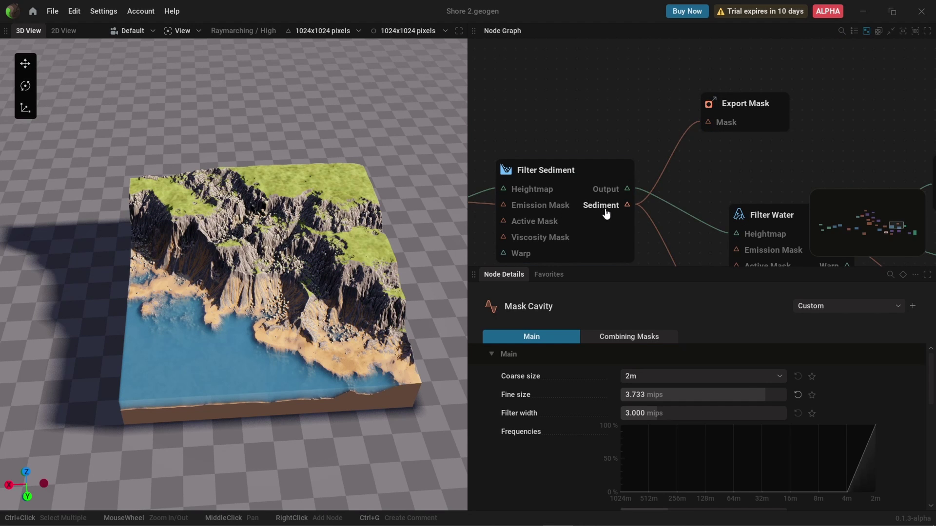
{"action": "left_click", "coordinate": [604, 208]}
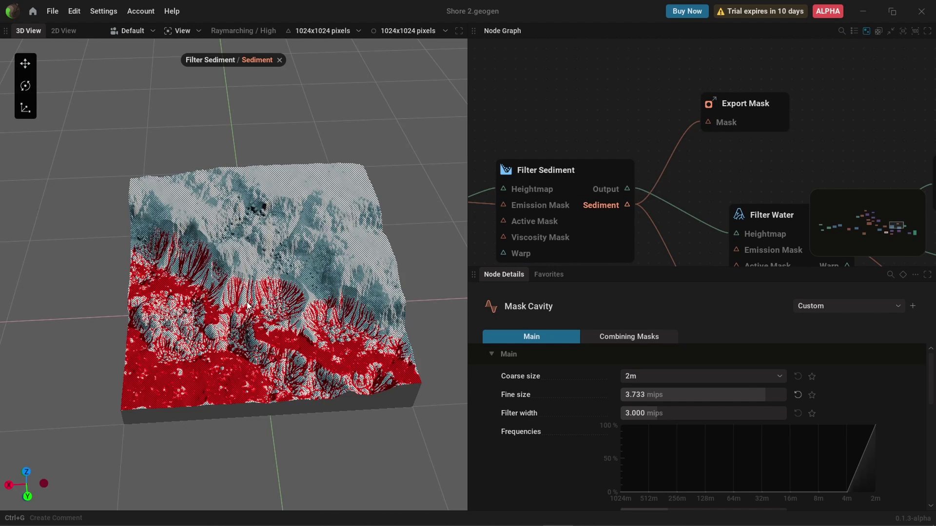
{"action": "scroll", "coordinate": [216, 380], "scroll_direction": "up", "scroll_amount": 5}
{"action": "scroll", "coordinate": [220, 382], "scroll_direction": "down", "scroll_amount": 3}
{"action": "middle_click_drag", "start_coordinate": [243, 375], "coordinate": [212, 346]}
{"action": "mouse_move", "coordinate": [239, 391]}
{"action": "left_mouse_down"}
{"action": "mouse_move", "coordinate": [321, 376]}
{"action": "mouse_move", "coordinate": [234, 385]}
{"action": "mouse_move", "coordinate": [229, 405]}
{"action": "mouse_move", "coordinate": [243, 390]}
{"action": "left_mouse_up"}
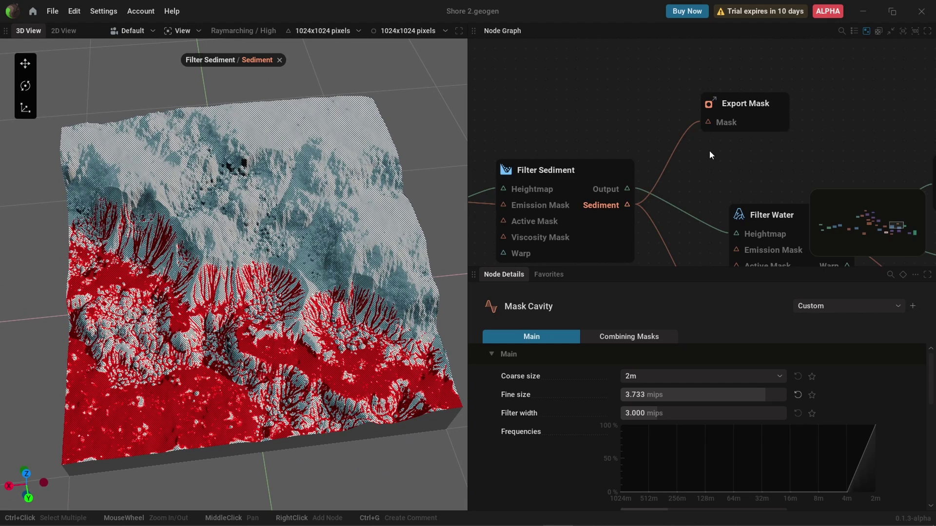
Step: Try to add an Export Mask node from the Filter Sediment node's Sediment output
{"action": "left_click_drag", "start_coordinate": [627, 207], "coordinate": [628, 74]}
{"action": "mouse_move", "coordinate": [671, 198]}
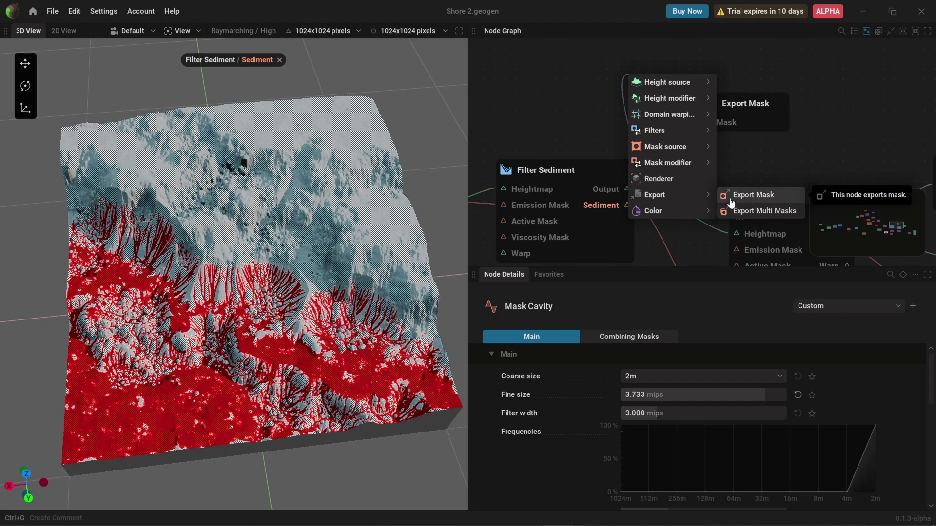
{"action": "left_click", "coordinate": [757, 197]}
Step: View the settings and export filename of the Export Mask node connected to the Filter Sediment node's Sediment output
{"action": "middle_click_drag", "start_coordinate": [830, 136], "coordinate": [645, 92]}
{"action": "left_click", "coordinate": [644, 92]}
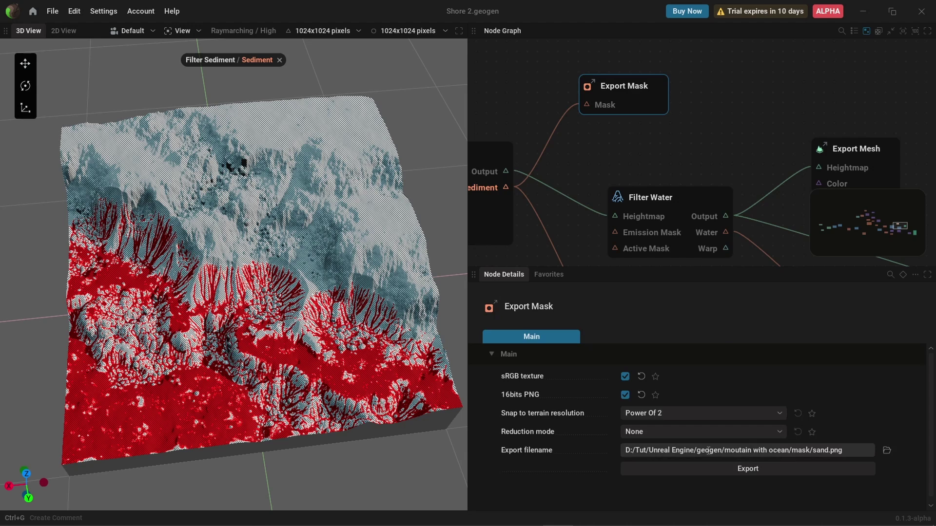
{"action": "scroll", "coordinate": [664, 145], "scroll_direction": "down", "scroll_amount": 3}
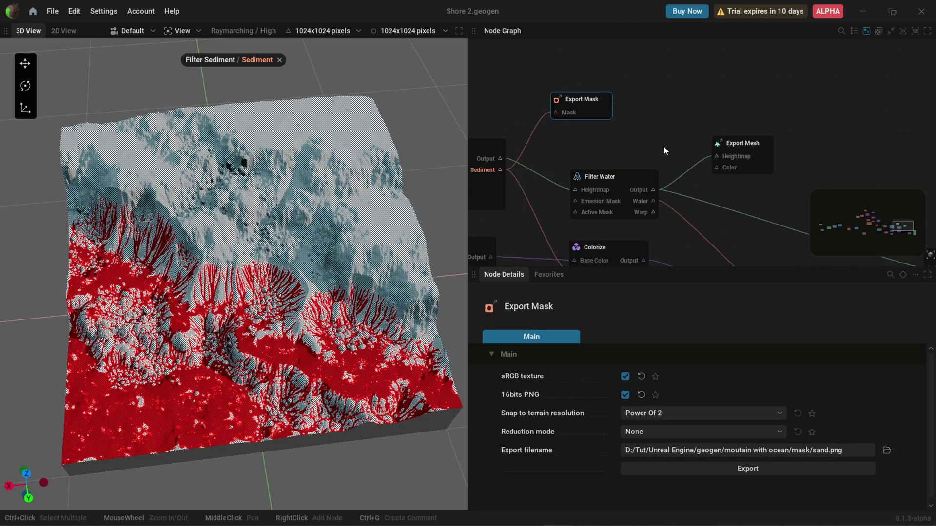
Step: Examine the end of the graph, including the Renderer node's inputs and the Export Mesh node
{"action": "scroll", "coordinate": [717, 159], "scroll_direction": "up", "scroll_amount": 5}
{"action": "scroll", "coordinate": [615, 189], "scroll_direction": "down", "scroll_amount": 3}
{"action": "middle_click_drag", "start_coordinate": [591, 134], "coordinate": [704, 113]}
{"action": "scroll", "coordinate": [684, 200], "scroll_direction": "down", "scroll_amount": 4}
{"action": "middle_click_drag", "start_coordinate": [730, 228], "coordinate": [677, 212]}
{"action": "scroll", "coordinate": [694, 220], "scroll_direction": "up", "scroll_amount": 4}
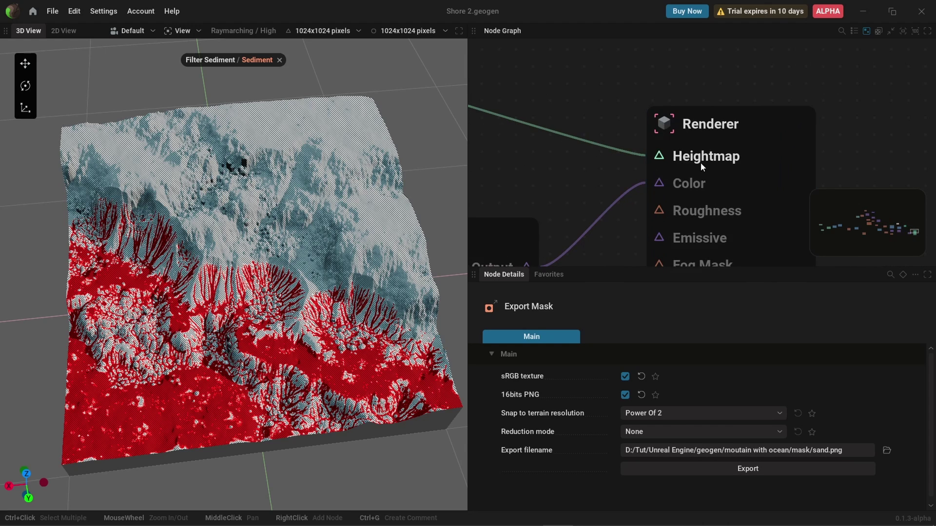
{"action": "scroll", "coordinate": [686, 166], "scroll_direction": "down", "scroll_amount": 5}
{"action": "middle_click_drag", "start_coordinate": [586, 186], "coordinate": [701, 206]}
{"action": "scroll", "coordinate": [611, 156], "scroll_direction": "up", "scroll_amount": 5}
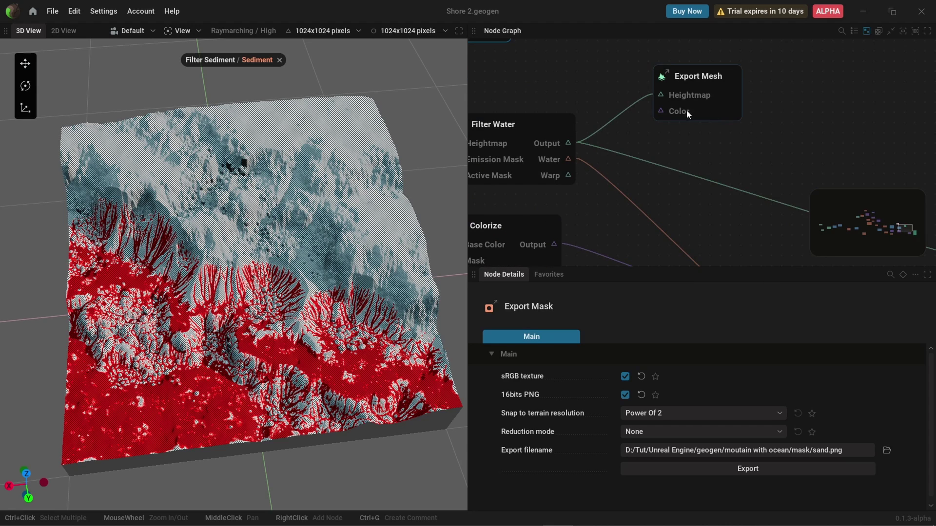
Step: Preview the Filter Water node's Output on the terrain and inspect it from another angle
{"action": "middle_click_drag", "start_coordinate": [604, 165], "coordinate": [630, 182]}
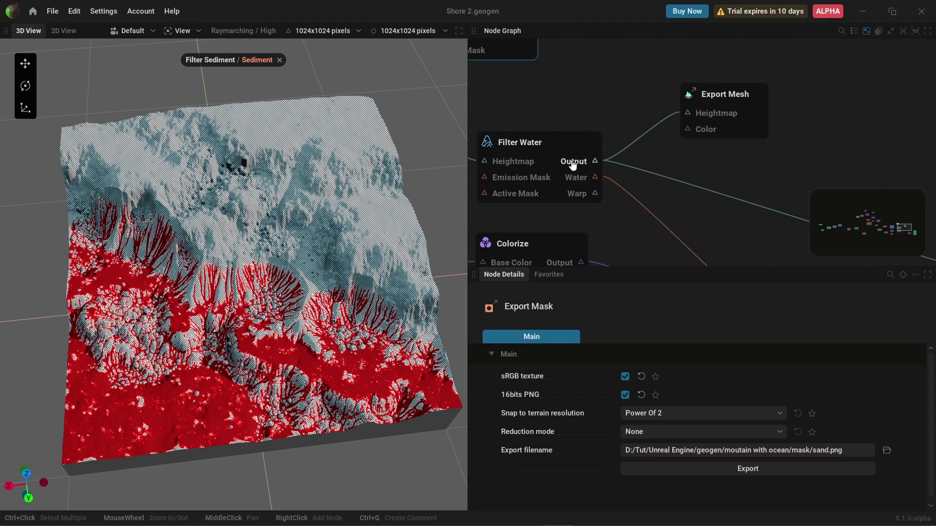
{"action": "left_click", "coordinate": [573, 163]}
{"action": "left_click_drag", "start_coordinate": [273, 266], "coordinate": [332, 263]}
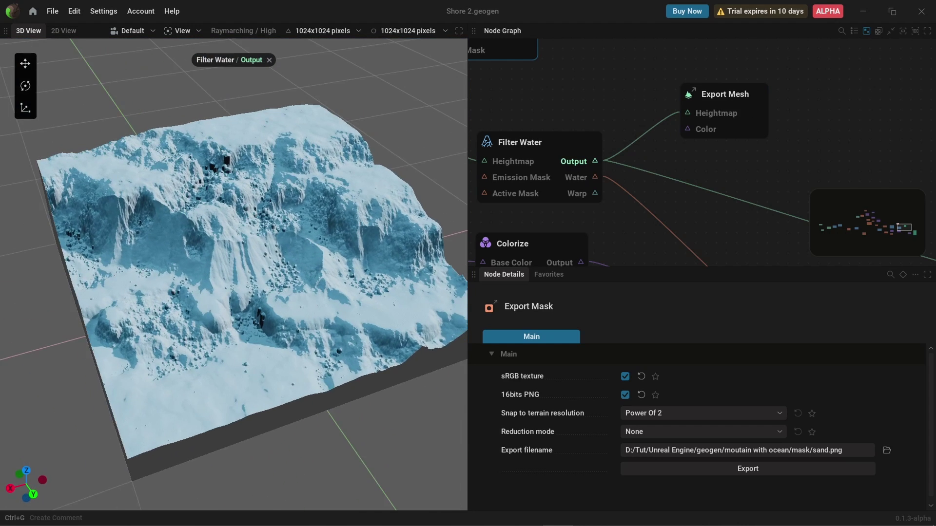
Step: Review the Export Mesh node's settings, including the export filename, length units, scale and Export water surface option
{"action": "left_click", "coordinate": [732, 112]}
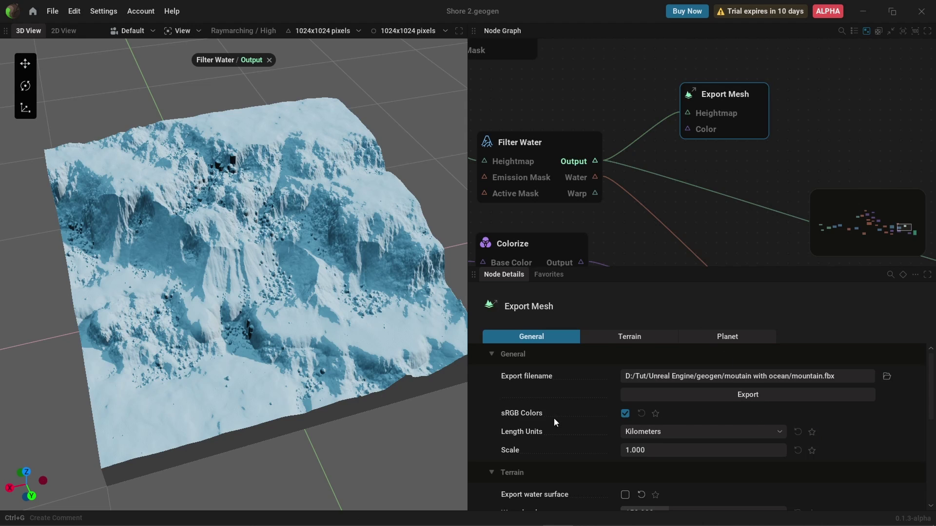
{"action": "scroll", "coordinate": [558, 419], "scroll_direction": "down", "scroll_amount": 2}
{"action": "scroll", "coordinate": [557, 417], "scroll_direction": "down", "scroll_amount": 2}
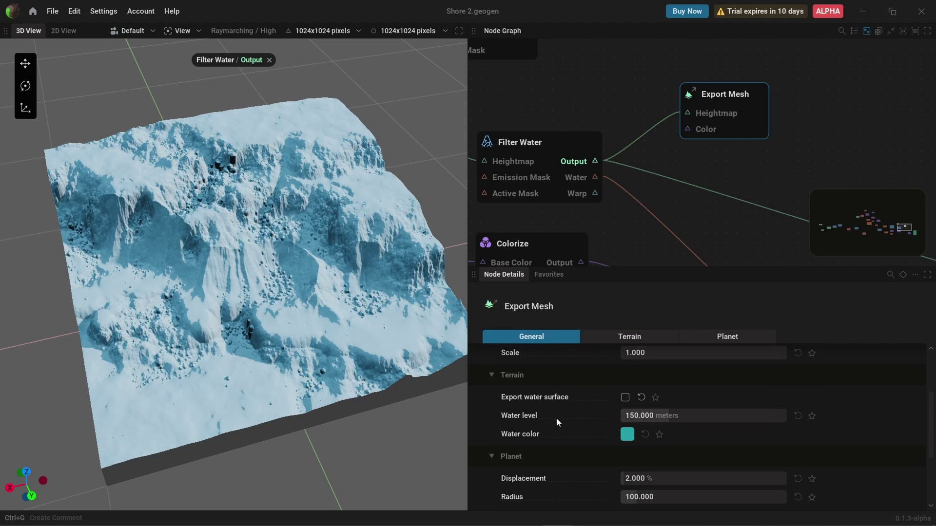
{"action": "scroll", "coordinate": [531, 421], "scroll_direction": "up", "scroll_amount": 1}
{"action": "mouse_move", "coordinate": [538, 431]}
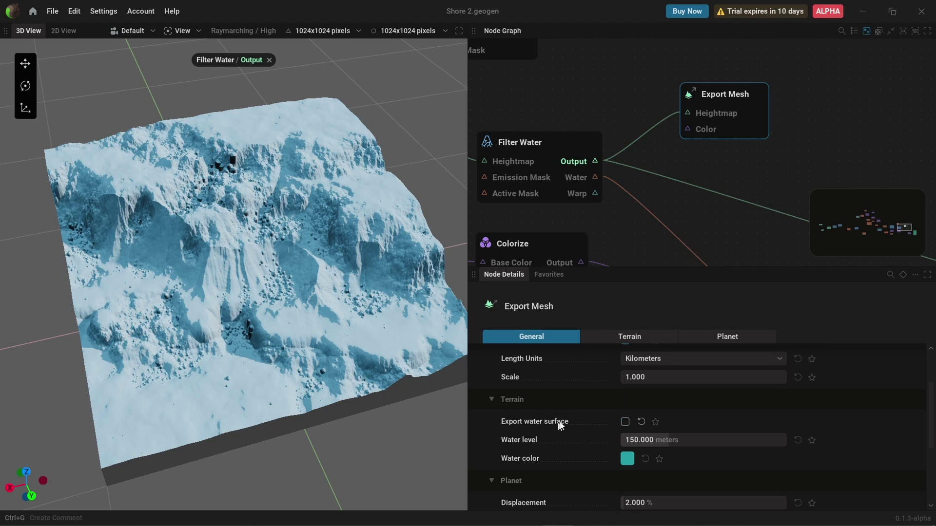
{"action": "scroll", "coordinate": [565, 431], "scroll_direction": "down", "scroll_amount": 1}
{"action": "scroll", "coordinate": [591, 438], "scroll_direction": "up", "scroll_amount": 5}
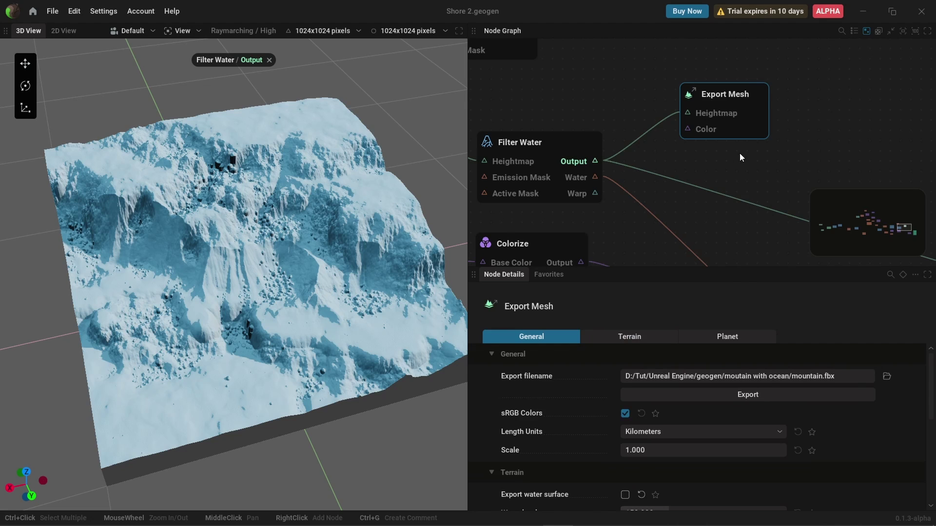
{"action": "scroll", "coordinate": [747, 161], "scroll_direction": "down", "scroll_amount": 1}
{"action": "middle_click_drag", "start_coordinate": [747, 163], "coordinate": [699, 152]}
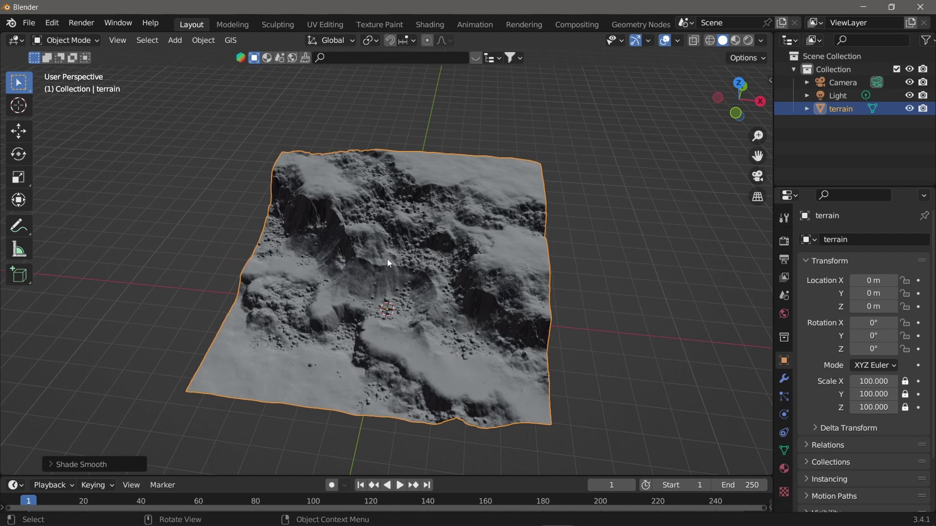
Step: Switch to Blender, apply Shade Smooth to the terrain mesh, and inspect the surface
{"action": "right_click", "coordinate": [388, 260]}
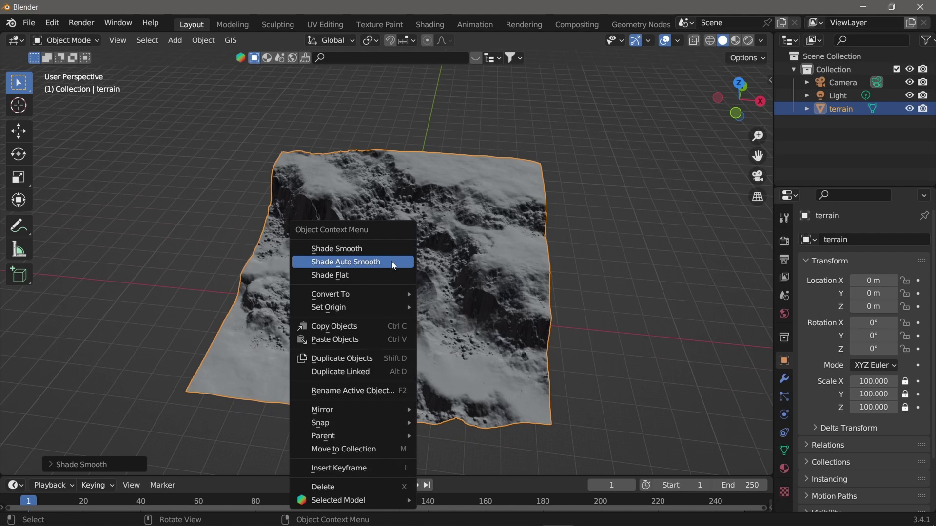
{"action": "left_click", "coordinate": [358, 250]}
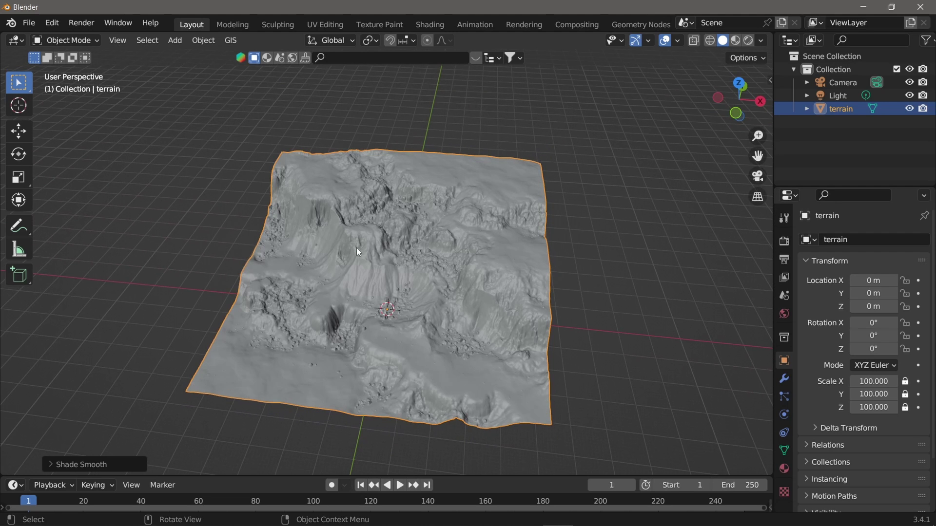
{"action": "middle_click_drag", "start_coordinate": [431, 318], "coordinate": [416, 332]}
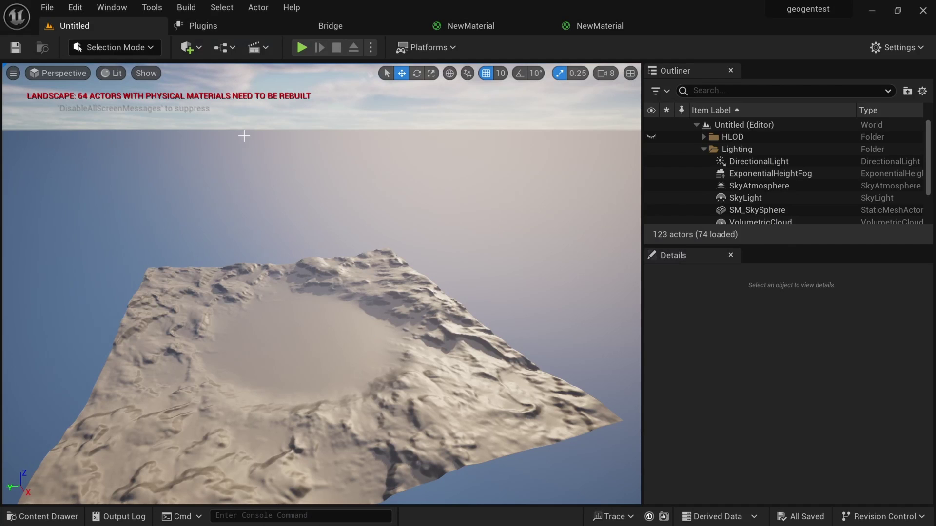
Step: Switch to Unreal Editor, check the Water and Water Extras plugins with the search "wate", clear the search, and return to the level
{"action": "left_click", "coordinate": [210, 27]}
{"action": "type", "text": "watewr"}
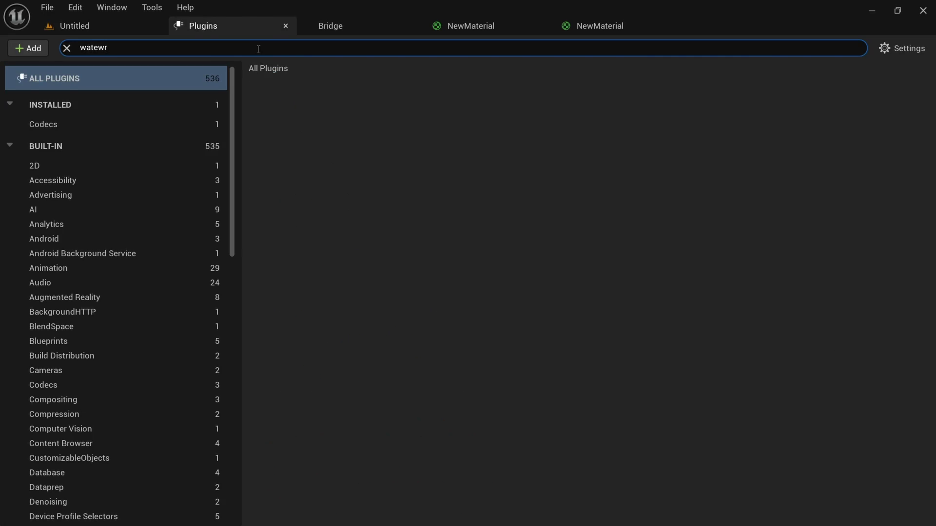
{"action": "key", "text": "BackSpace"}
{"action": "key", "text": "BackSpace"}
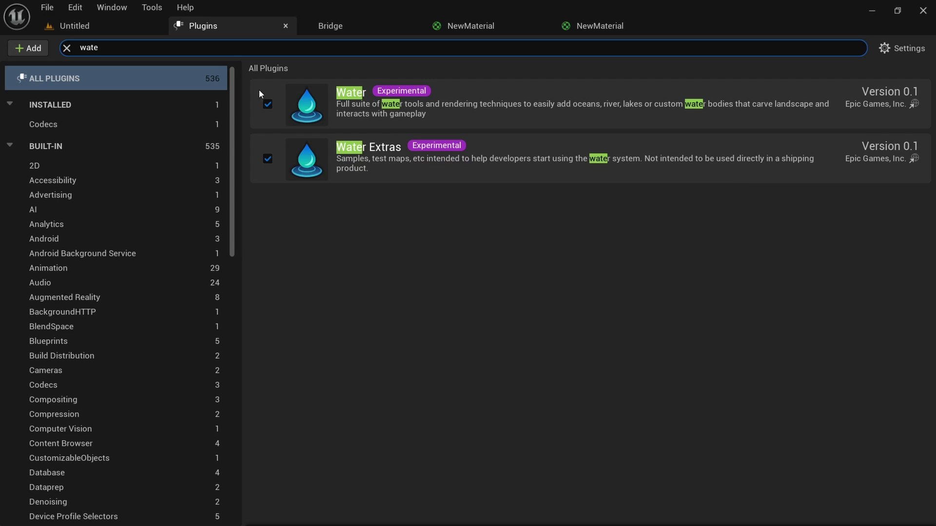
{"action": "left_click", "coordinate": [67, 48]}
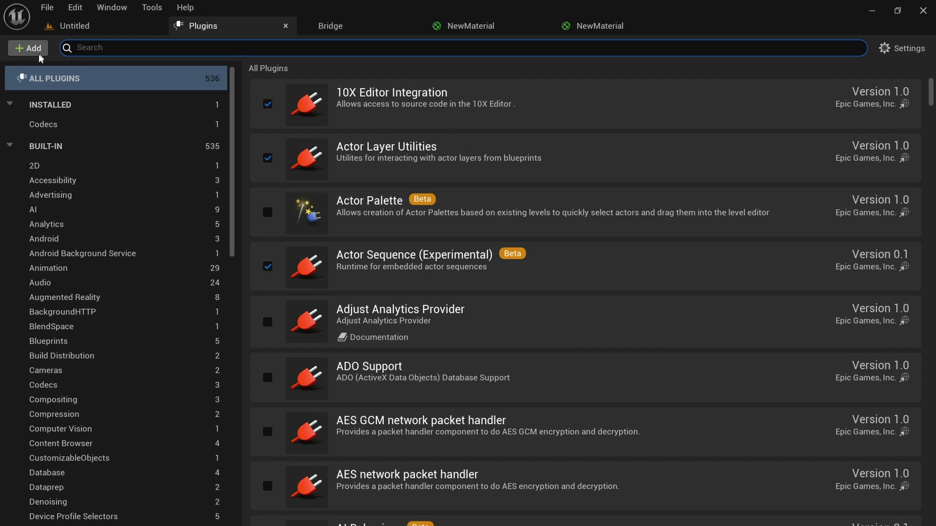
{"action": "left_click", "coordinate": [78, 26]}
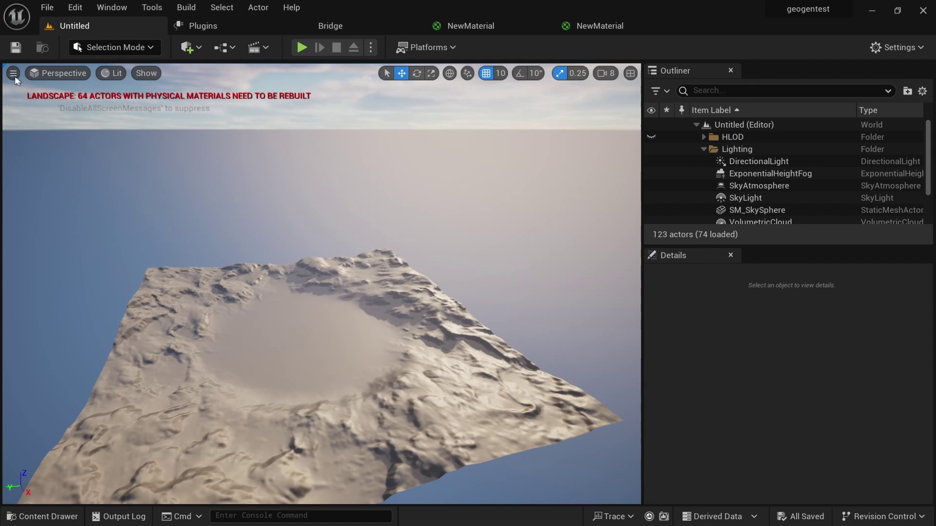
Step: Check the Substrate rendering options in the Project Settings by searching for "substra", and close the settings
{"action": "left_click", "coordinate": [13, 74]}
{"action": "left_click", "coordinate": [146, 73]}
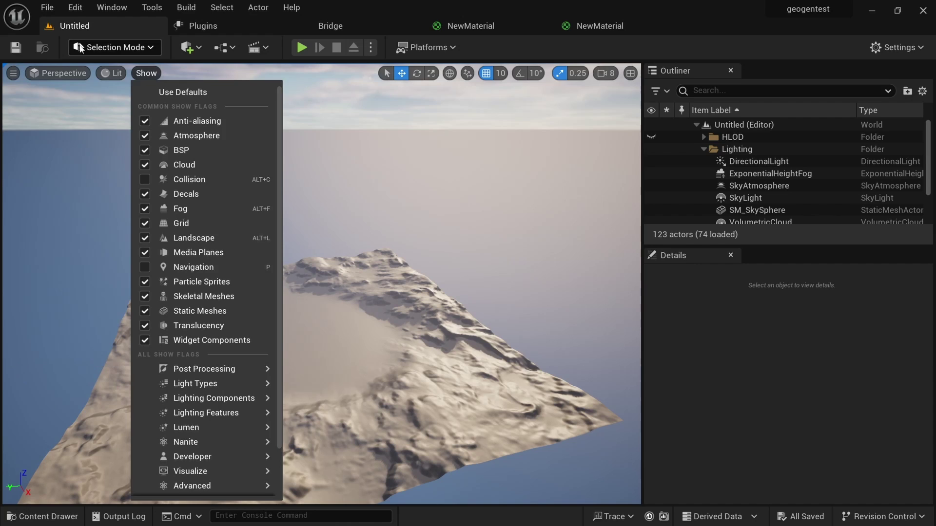
{"action": "left_click", "coordinate": [74, 7]}
{"action": "left_click", "coordinate": [74, 7]}
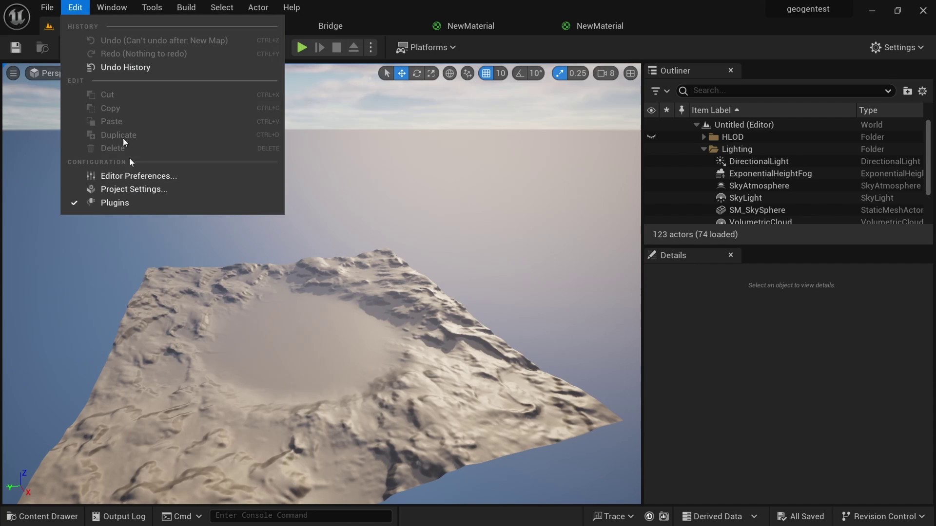
{"action": "left_click", "coordinate": [126, 189]}
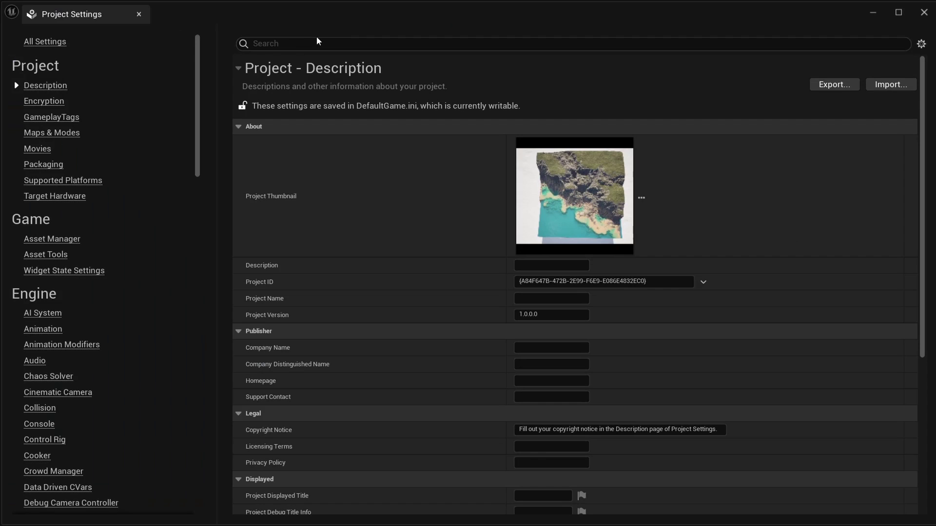
{"action": "left_click", "coordinate": [321, 45]}
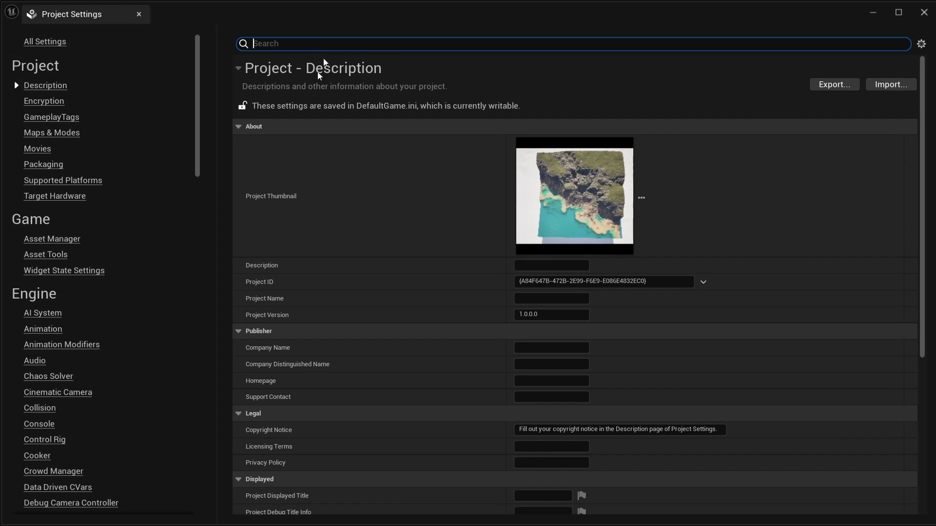
{"action": "type", "text": "substra"}
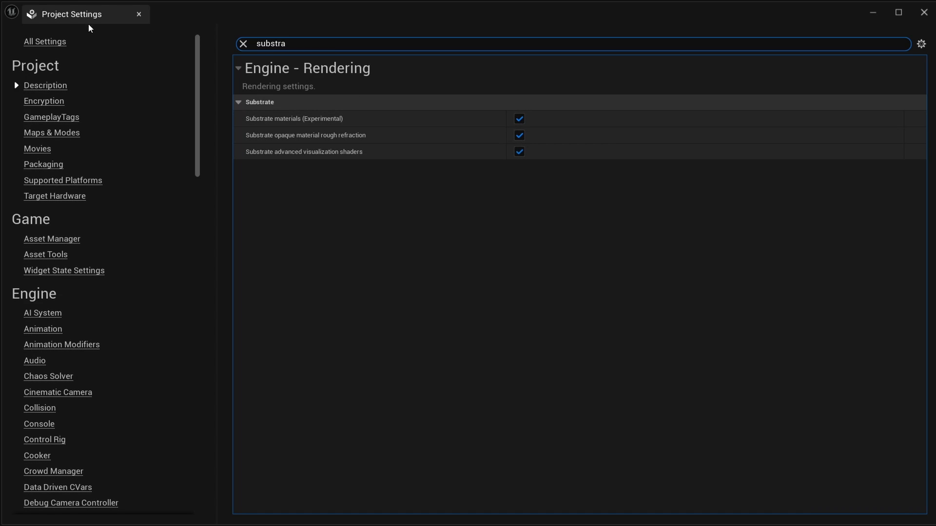
{"action": "left_click", "coordinate": [140, 15]}
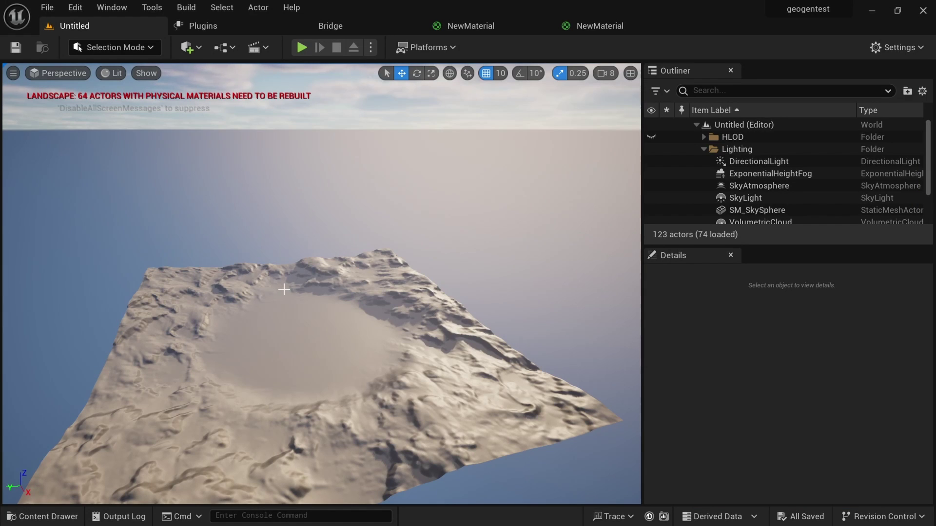
Step: Create a new level from the Basic template and frame its floor in the viewport
{"action": "left_click", "coordinate": [307, 254]}
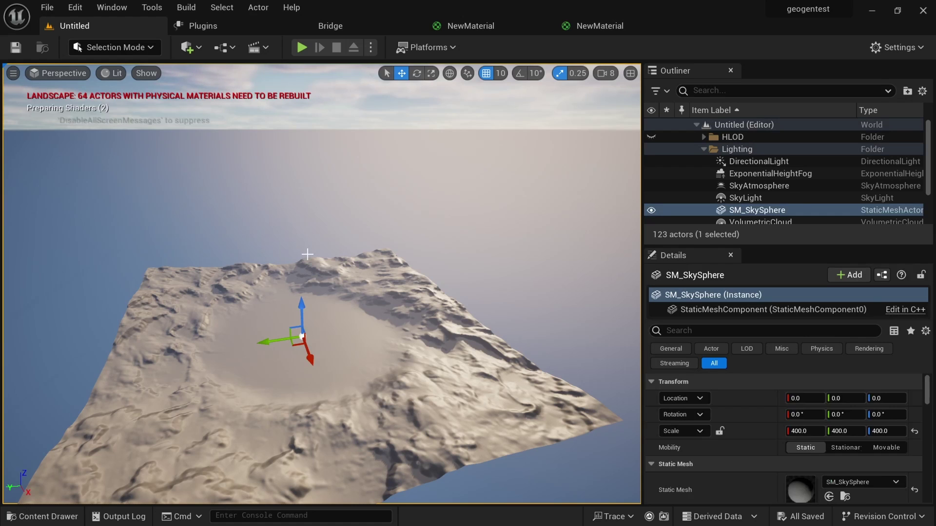
{"action": "key", "text": "ctrl+n"}
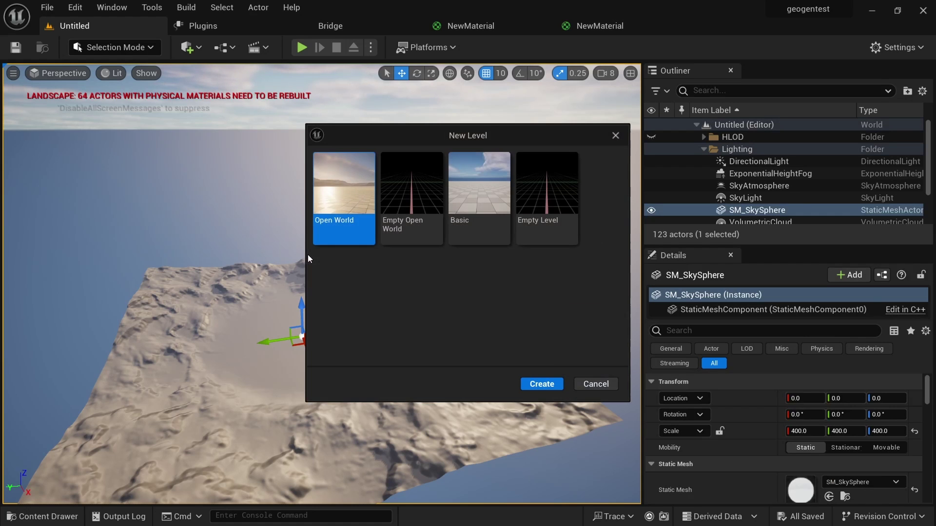
{"action": "double_click", "coordinate": [489, 199]}
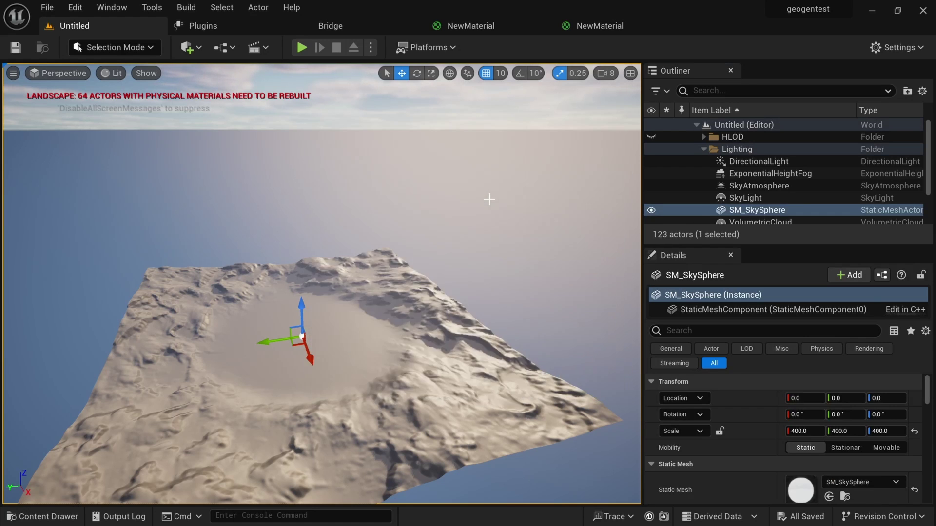
{"action": "left_click", "coordinate": [291, 327]}
{"action": "key", "text": "f"}
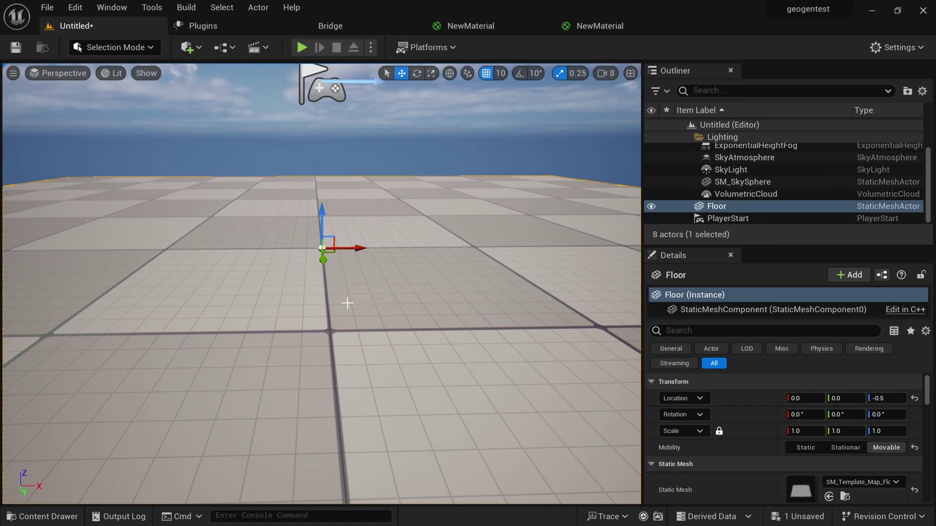
Step: Place the mountain_blender static mesh from the mountain folder into the level, select it, and frame the whole mesh
{"action": "key", "text": "ctrl+space"}
{"action": "mouse_move", "coordinate": [307, 414]}
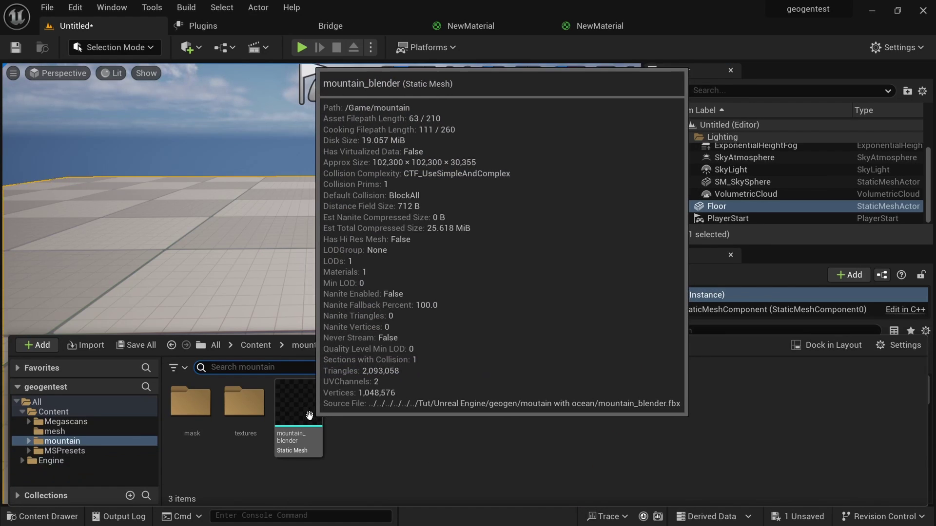
{"action": "left_click_drag", "start_coordinate": [309, 418], "coordinate": [296, 263]}
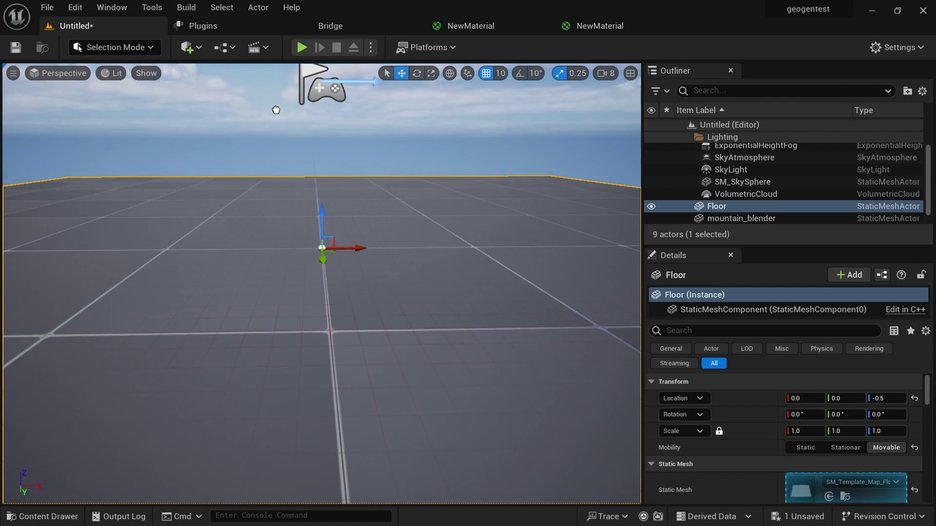
{"action": "left_click", "coordinate": [276, 121]}
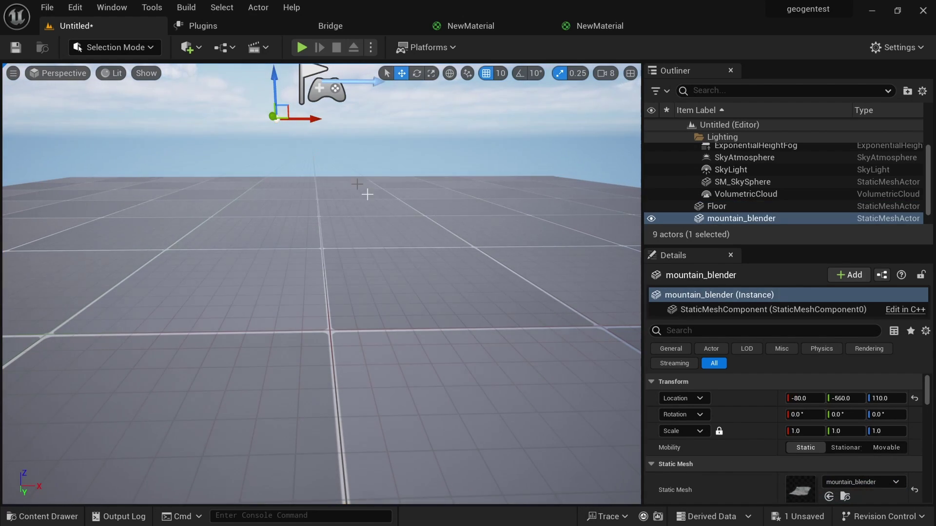
{"action": "left_click", "coordinate": [716, 206]}
{"action": "left_click", "coordinate": [722, 218]}
{"action": "key", "text": "f"}
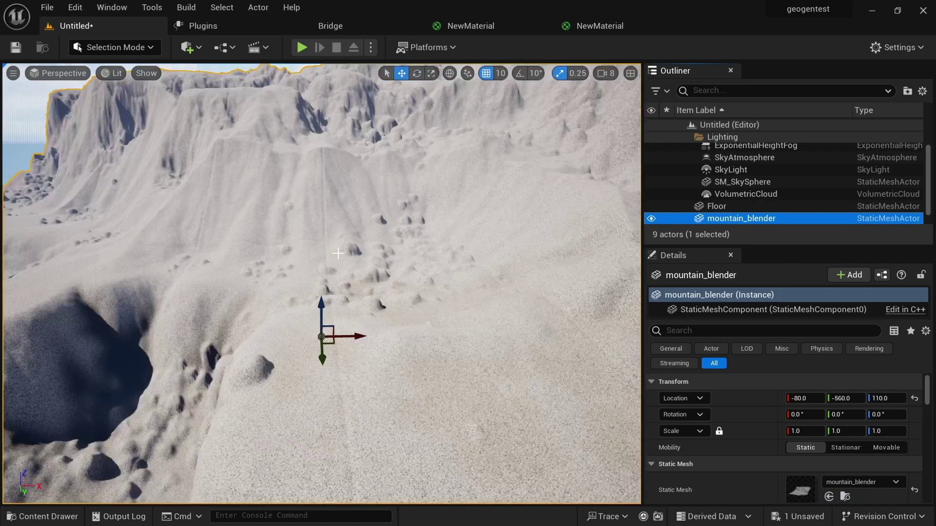
{"action": "left_click_drag", "start_coordinate": [322, 288], "coordinate": [287, 278], "text": "alt"}
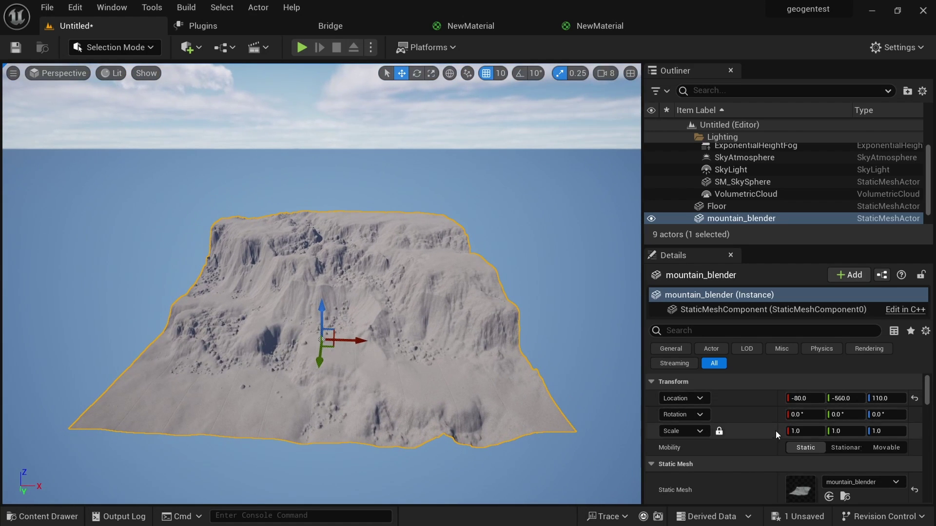
Step: Scale the mountain_blender mesh uniformly to 0.3 and inspect the resized terrain from a higher angle
{"action": "left_click", "coordinate": [804, 432]}
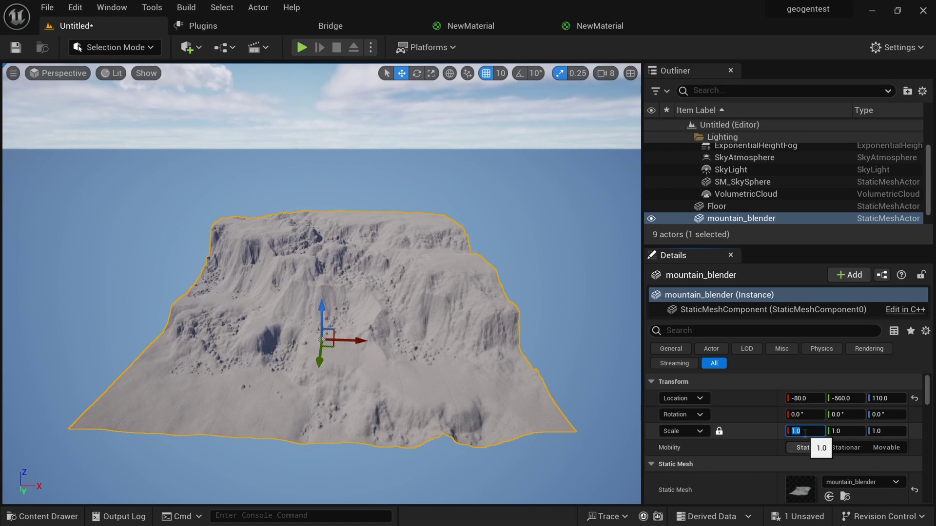
{"action": "key", "text": "Return"}
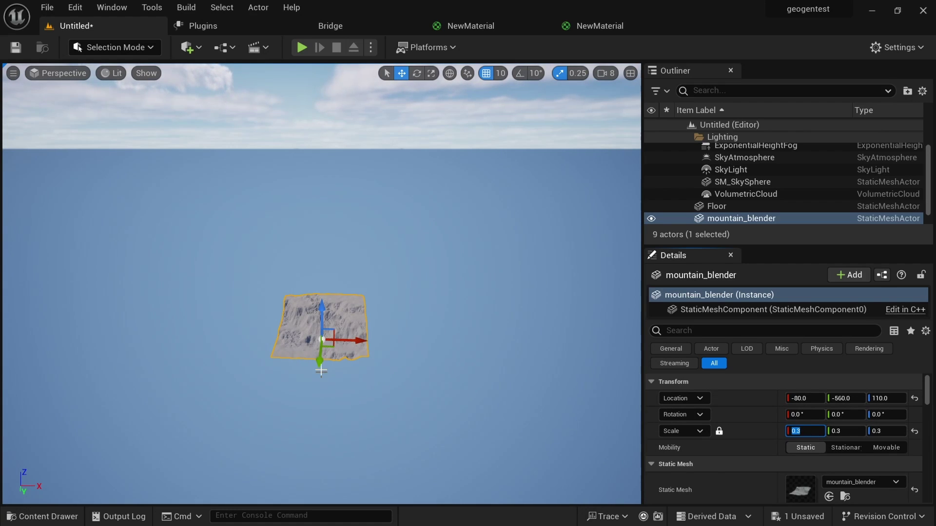
{"action": "left_click", "coordinate": [300, 336]}
{"action": "key", "text": "f"}
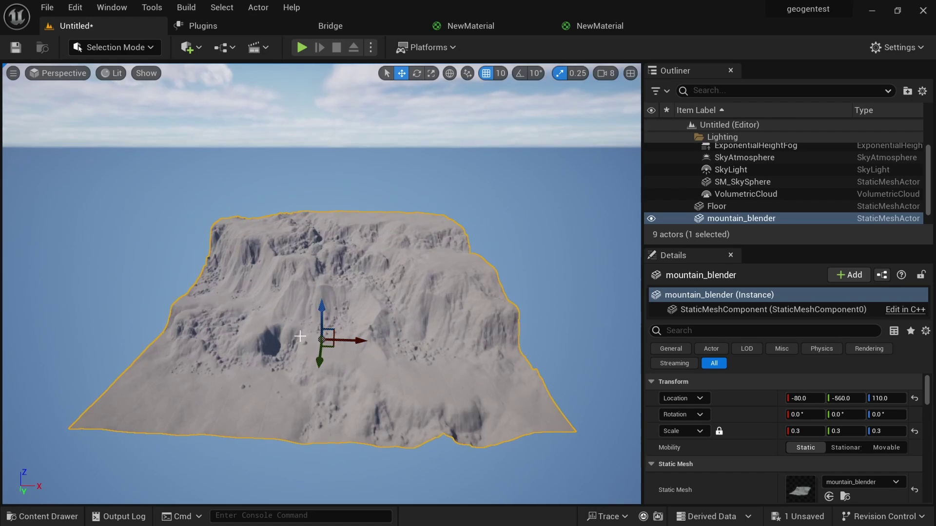
{"action": "left_click_drag", "start_coordinate": [261, 362], "coordinate": [263, 390], "text": "alt"}
{"action": "left_click_drag", "start_coordinate": [373, 390], "coordinate": [331, 403], "text": "alt"}
{"action": "middle_click_drag", "start_coordinate": [331, 403], "coordinate": [339, 386]}
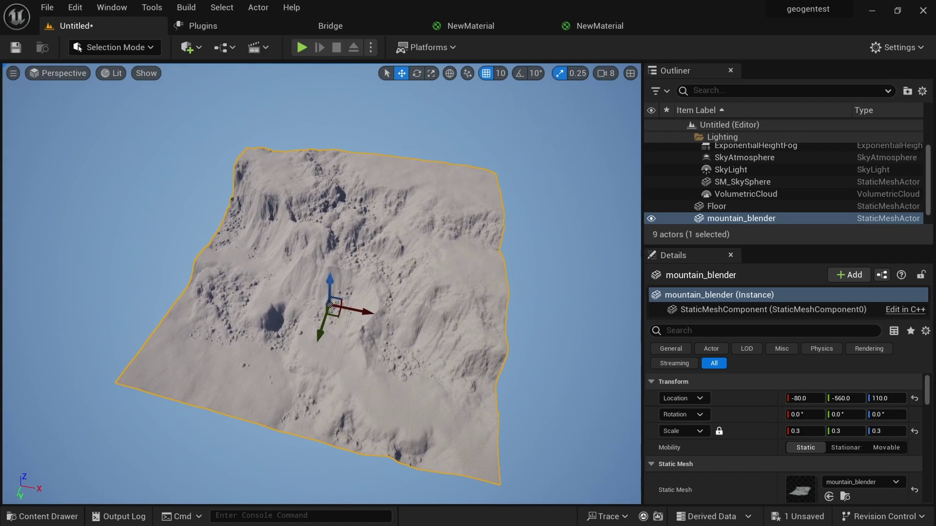
{"action": "left_click_drag", "start_coordinate": [347, 388], "coordinate": [361, 417], "text": "alt"}
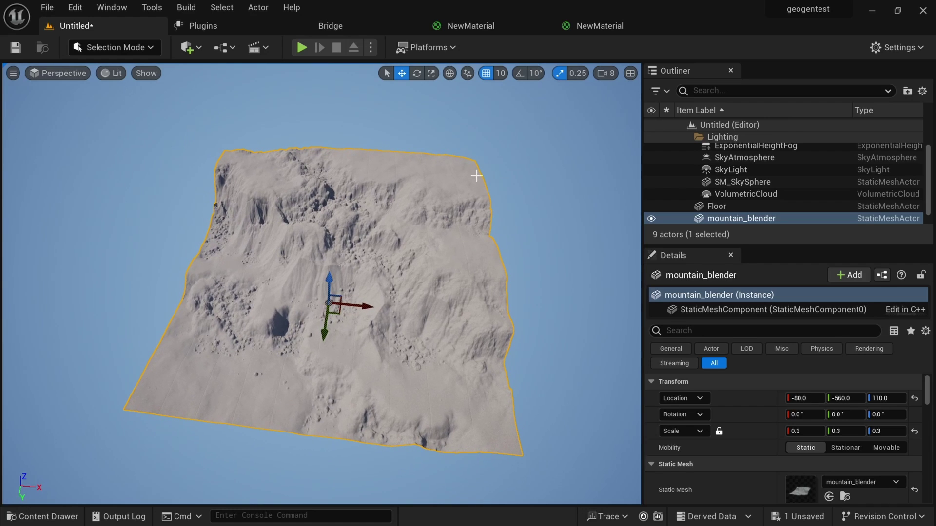
Step: Open the mask folder inside the project's mountain content folder to review the imported mask textures
{"action": "key", "text": "ctrl+space"}
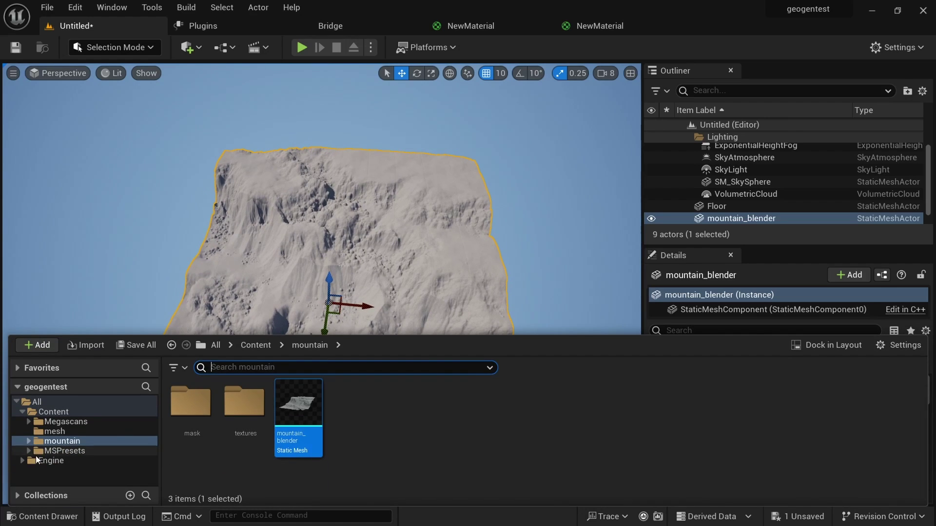
{"action": "left_click", "coordinate": [51, 431]}
{"action": "left_click", "coordinate": [69, 441]}
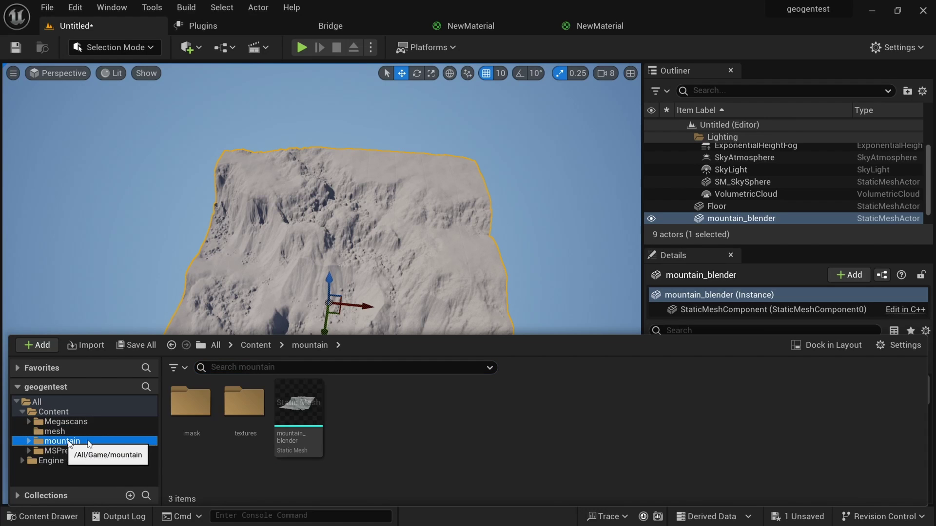
{"action": "double_click", "coordinate": [190, 402]}
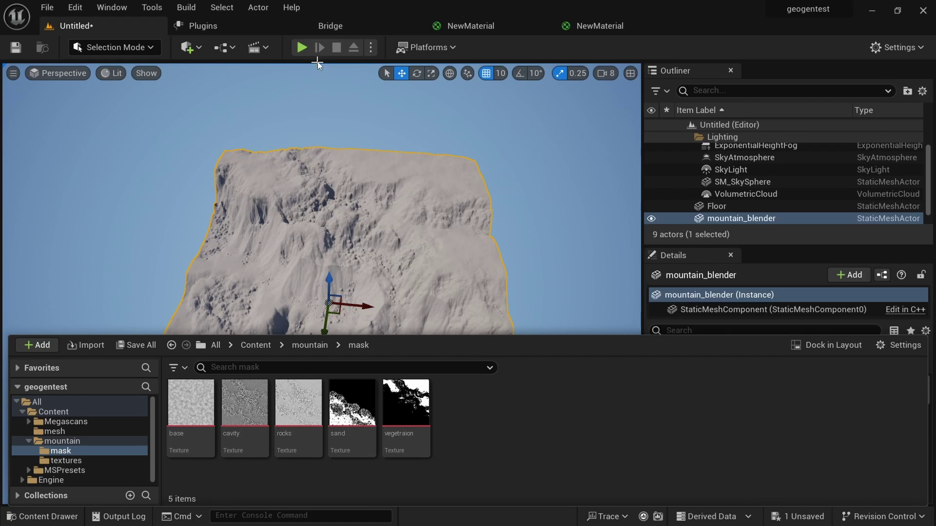
Step: Browse the local Bridge assets for clay, moss and rock cliff surfaces, and return to the level
{"action": "left_click", "coordinate": [336, 27]}
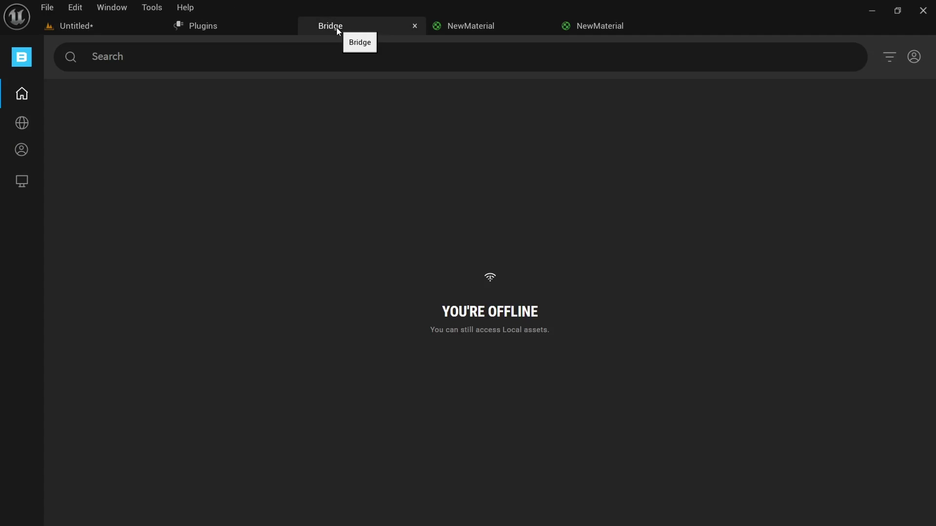
{"action": "left_click", "coordinate": [23, 186]}
{"action": "scroll", "coordinate": [527, 319], "scroll_direction": "down", "scroll_amount": 10}
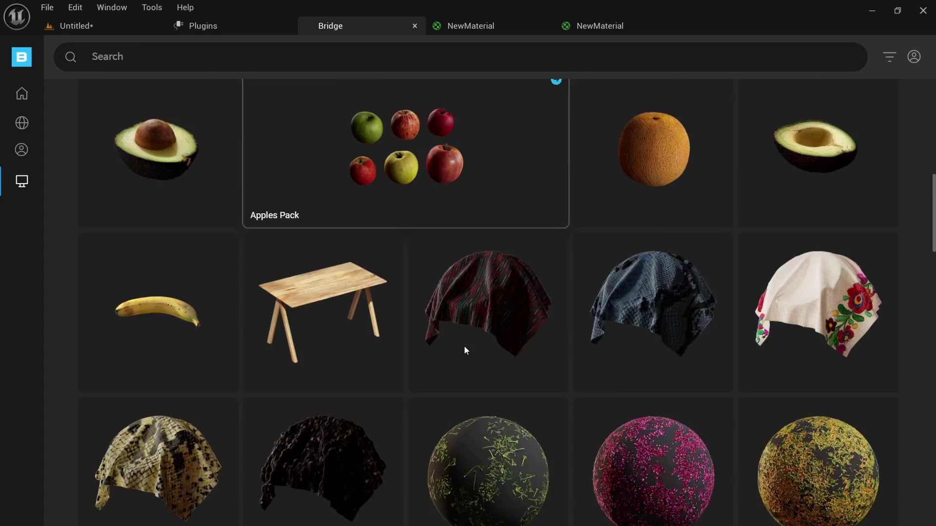
{"action": "scroll", "coordinate": [519, 346], "scroll_direction": "down", "scroll_amount": 15}
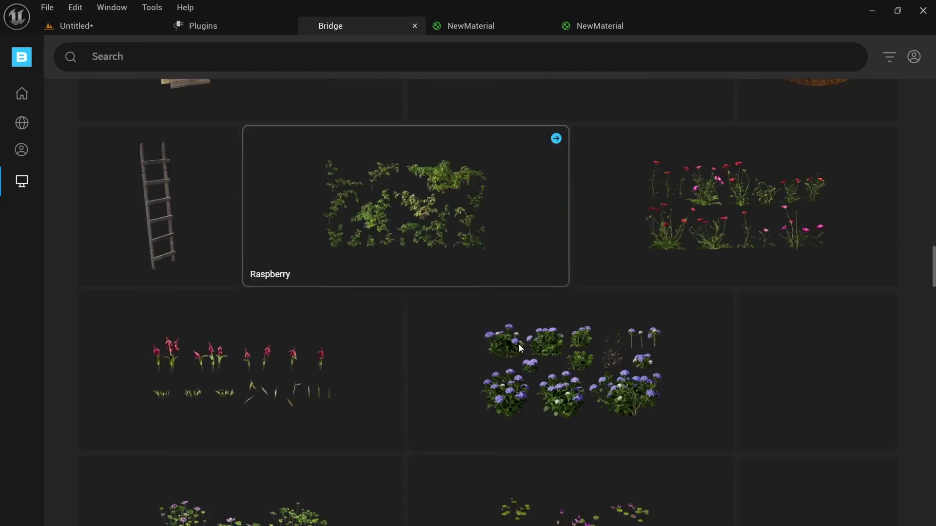
{"action": "scroll", "coordinate": [519, 345], "scroll_direction": "down", "scroll_amount": 7}
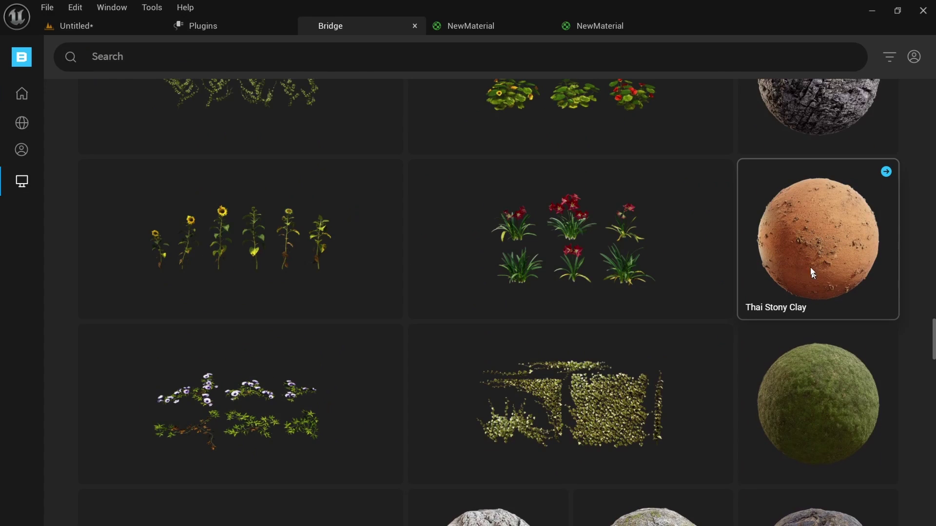
{"action": "scroll", "coordinate": [789, 297], "scroll_direction": "down", "scroll_amount": 2}
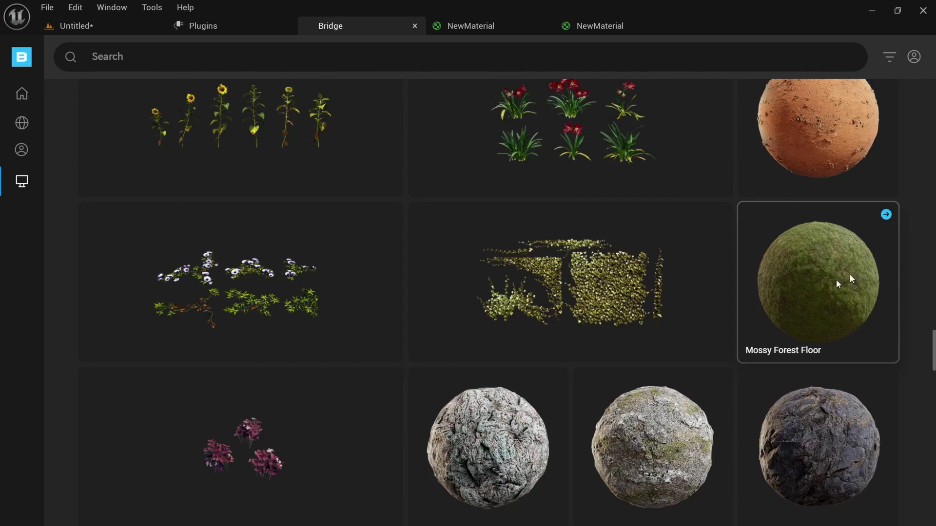
{"action": "scroll", "coordinate": [662, 332], "scroll_direction": "down", "scroll_amount": 3}
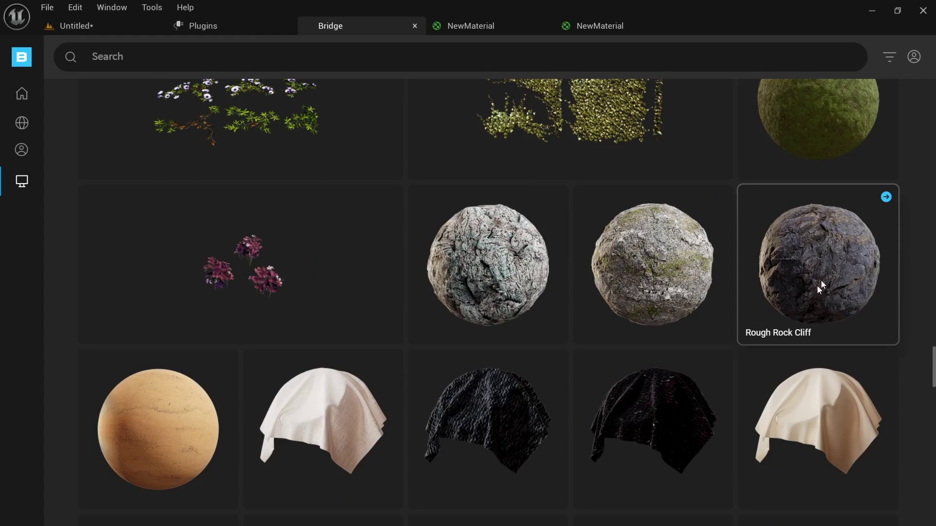
{"action": "scroll", "coordinate": [627, 318], "scroll_direction": "down", "scroll_amount": 12}
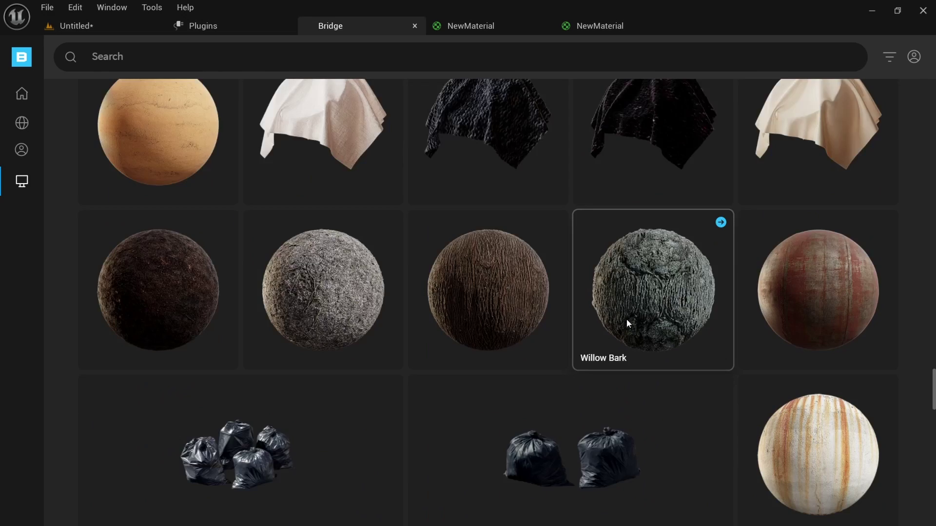
{"action": "scroll", "coordinate": [627, 320], "scroll_direction": "down", "scroll_amount": 18}
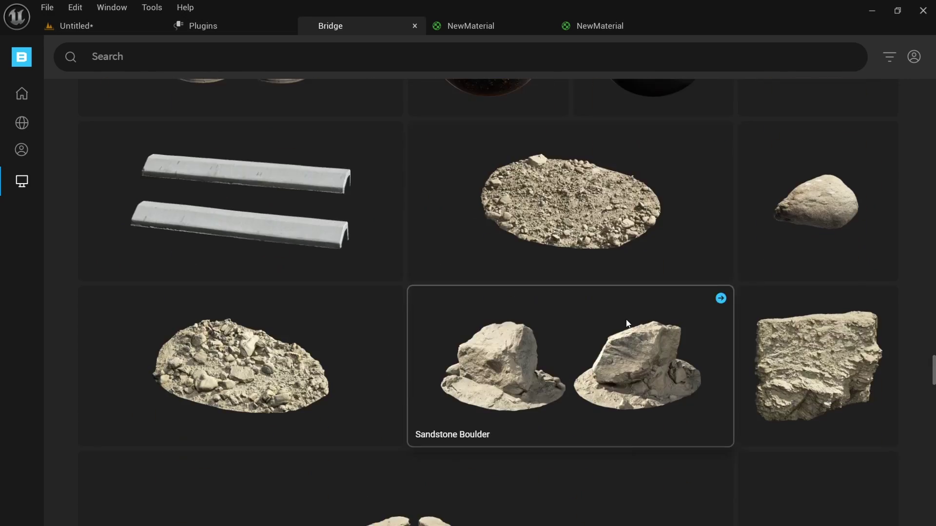
{"action": "scroll", "coordinate": [626, 323], "scroll_direction": "up", "scroll_amount": 2}
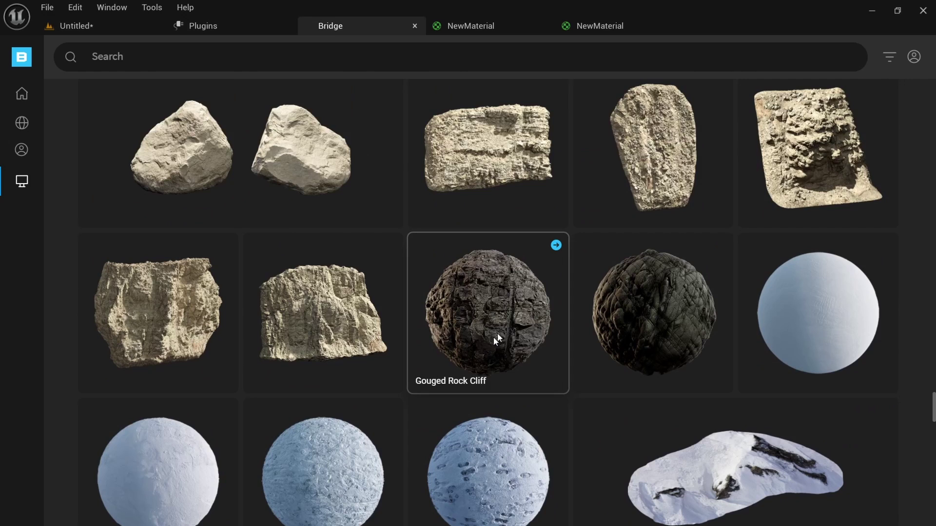
{"action": "scroll", "coordinate": [536, 335], "scroll_direction": "up", "scroll_amount": 20}
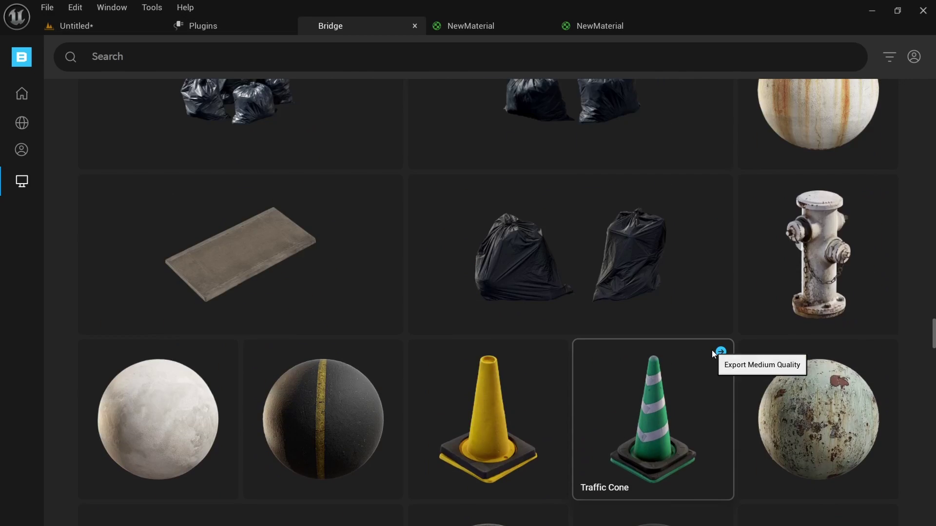
{"action": "scroll", "coordinate": [712, 348], "scroll_direction": "up", "scroll_amount": 3}
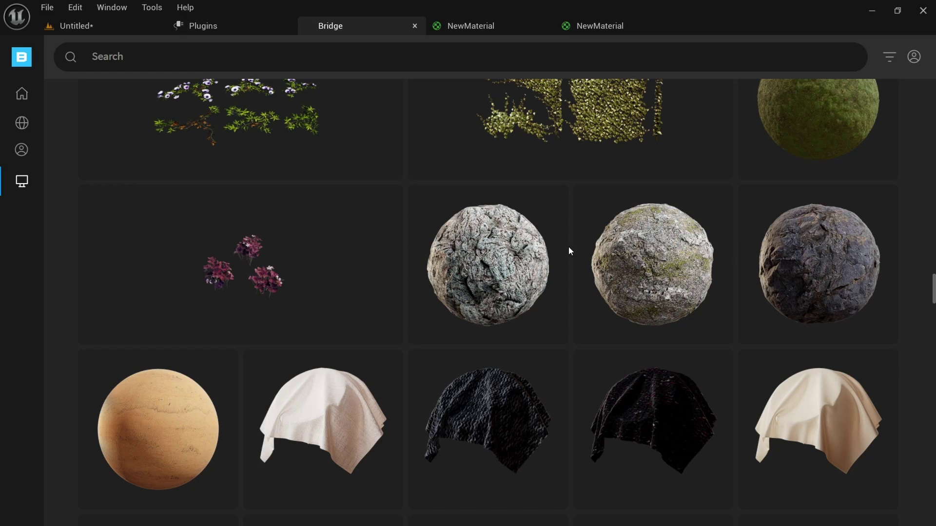
{"action": "left_click", "coordinate": [94, 25]}
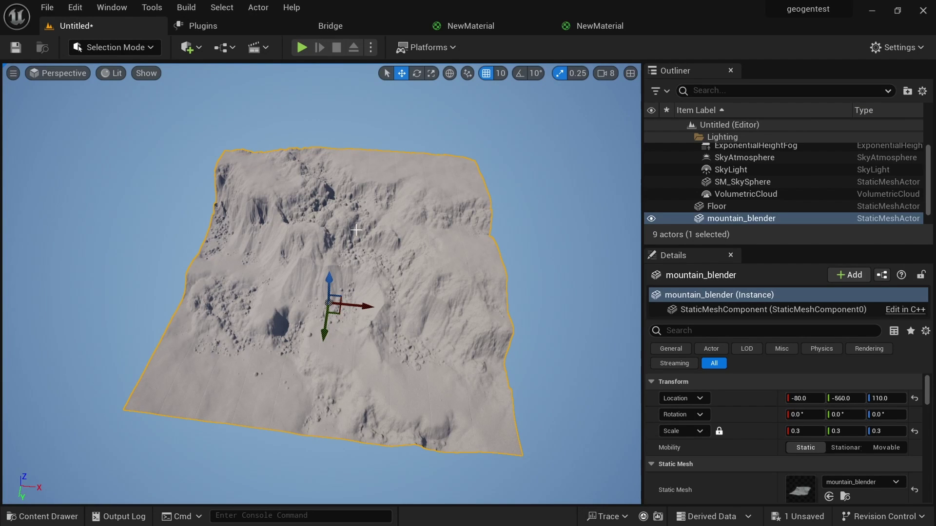
Step: Create a new material with the default name in the mountain content folder and open it for editing
{"action": "key", "text": "ctrl+space"}
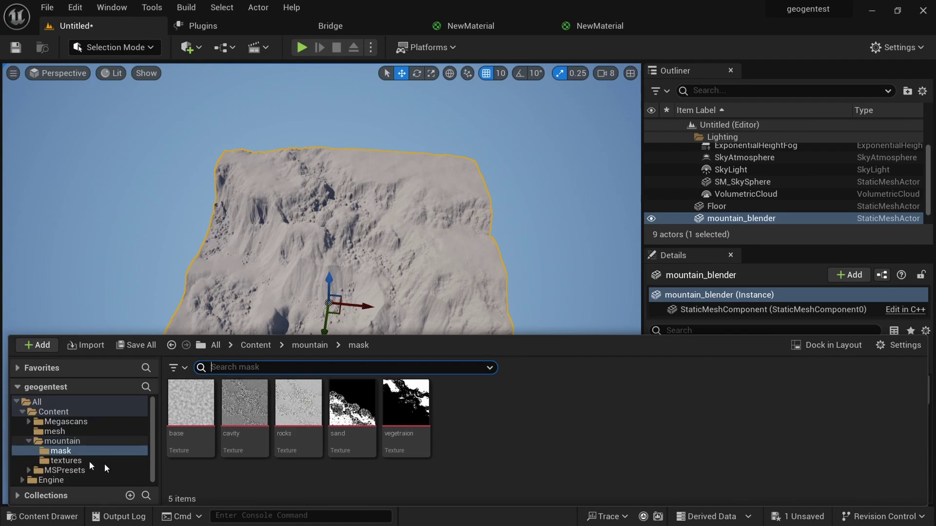
{"action": "left_click", "coordinate": [63, 442]}
{"action": "right_click", "coordinate": [379, 412]}
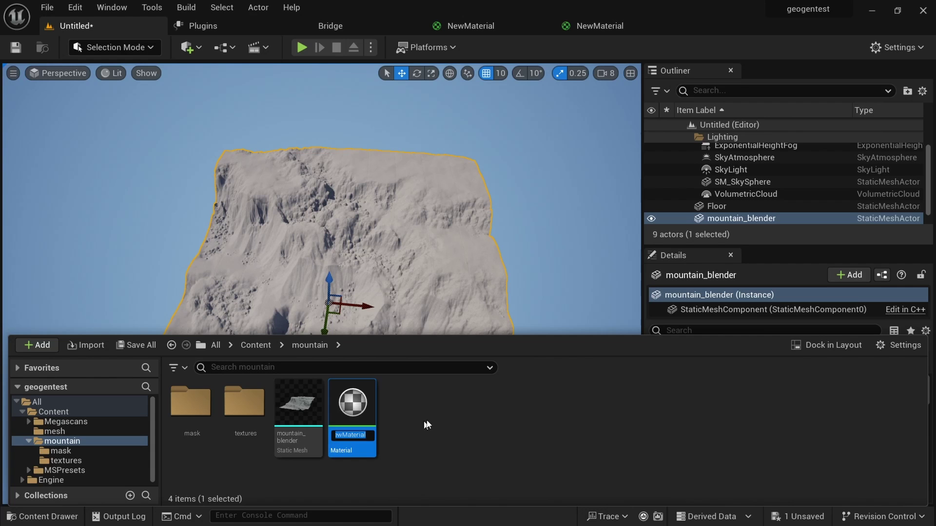
{"action": "key", "text": "Return"}
{"action": "double_click", "coordinate": [361, 410]}
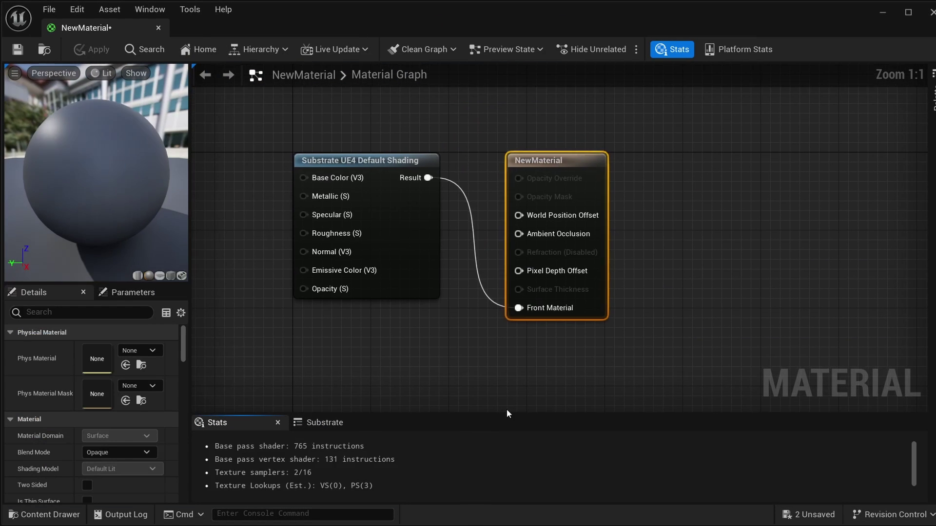
Step: Save all unsaved work, storing the level in the Content folder under the name Untitledtut
{"action": "key", "text": "ctrl+shift+s"}
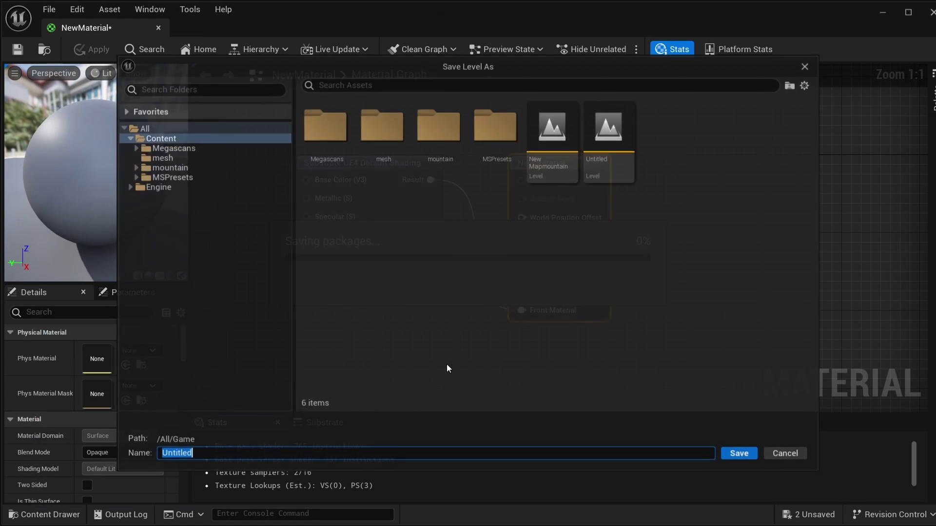
{"action": "left_click", "coordinate": [739, 454]}
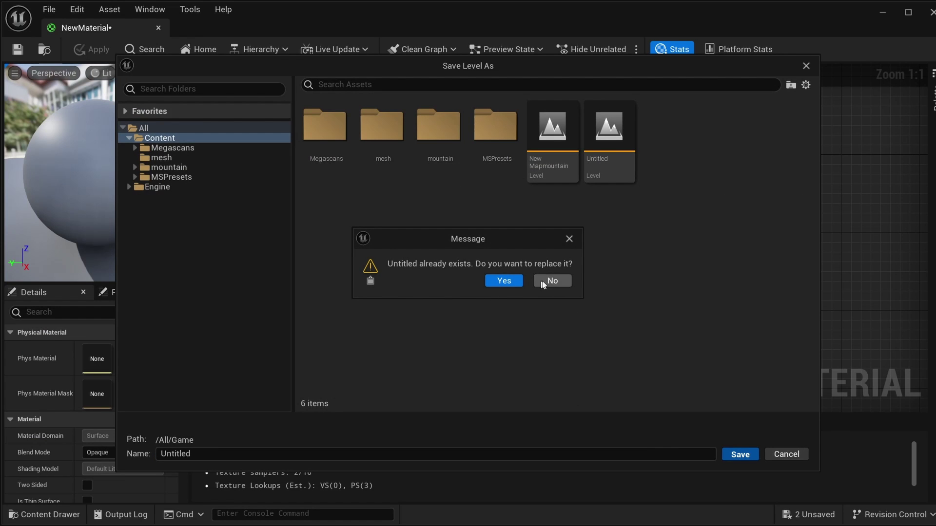
{"action": "left_click", "coordinate": [569, 239]}
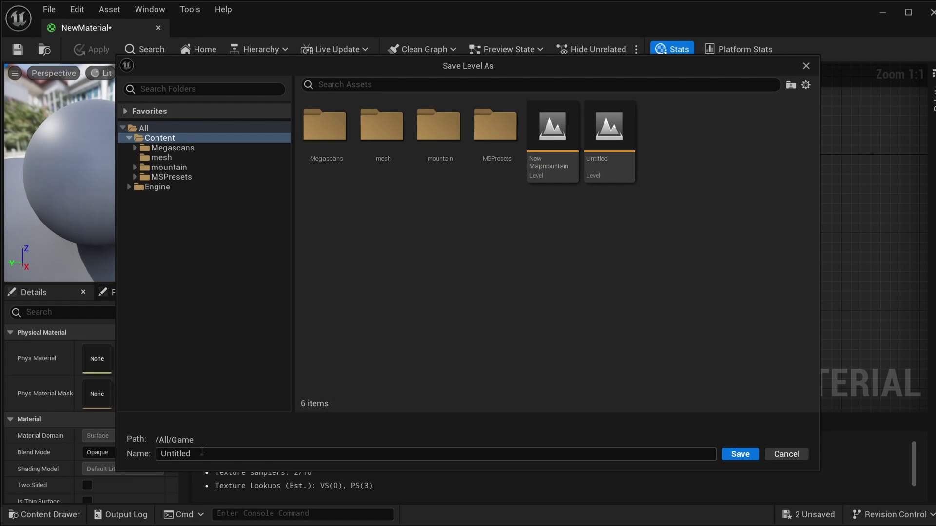
{"action": "type", "text": "tut"}
{"action": "left_click", "coordinate": [740, 454]}
Step: Add a Substrate Horizontal Blend node with the Default Shading result feeding its Background input
{"action": "scroll", "coordinate": [358, 358], "scroll_direction": "down", "scroll_amount": 3}
{"action": "right_click_drag", "start_coordinate": [309, 349], "coordinate": [527, 352]}
{"action": "mouse_move", "coordinate": [593, 231]}
{"action": "left_mouse_down"}
{"action": "mouse_move", "coordinate": [525, 249]}
{"action": "mouse_move", "coordinate": [446, 241]}
{"action": "mouse_move", "coordinate": [516, 182]}
{"action": "mouse_move", "coordinate": [462, 253]}
{"action": "mouse_move", "coordinate": [507, 233]}
{"action": "mouse_move", "coordinate": [402, 252]}
{"action": "mouse_move", "coordinate": [420, 254]}
{"action": "mouse_move", "coordinate": [334, 230]}
{"action": "mouse_move", "coordinate": [564, 214]}
{"action": "left_mouse_up"}
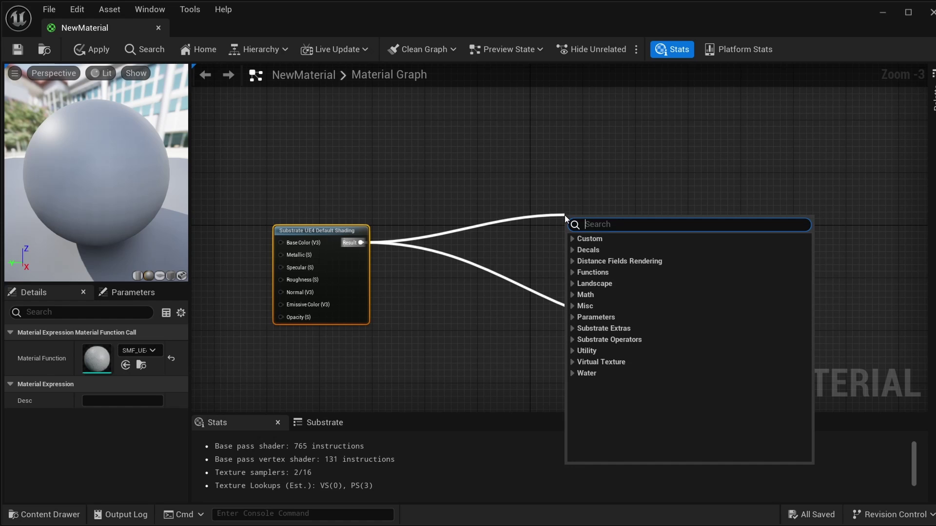
{"action": "type", "text": "substra"}
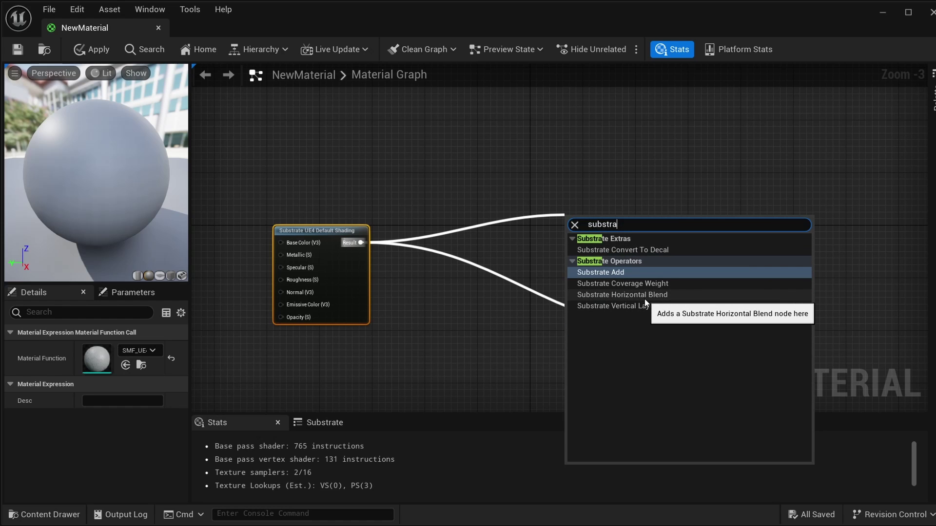
{"action": "left_click", "coordinate": [644, 296]}
{"action": "left_click_drag", "start_coordinate": [607, 216], "coordinate": [593, 229]}
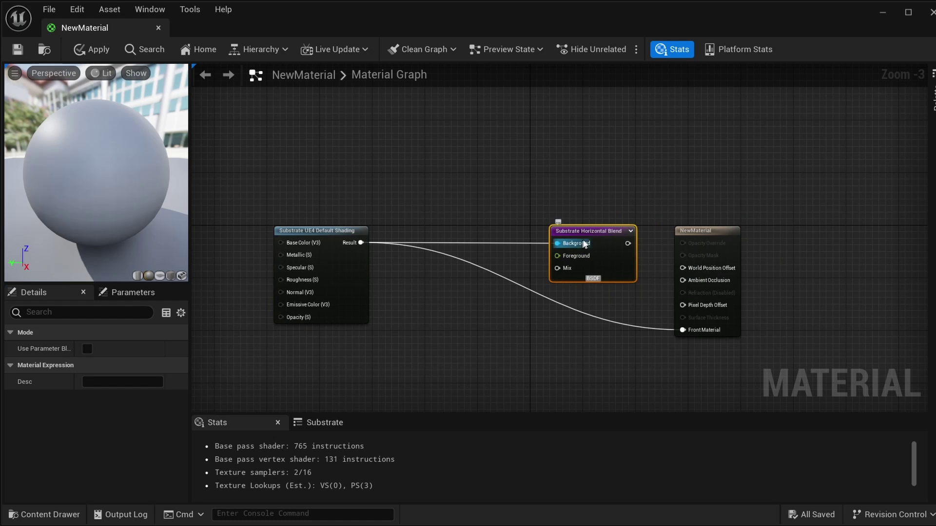
Step: Spread out the Default Shading, Horizontal Blend and material output nodes to make room for texture nodes
{"action": "left_click_drag", "start_coordinate": [705, 231], "coordinate": [772, 179]}
{"action": "left_click_drag", "start_coordinate": [602, 231], "coordinate": [596, 297]}
{"action": "left_click_drag", "start_coordinate": [330, 231], "coordinate": [308, 107]}
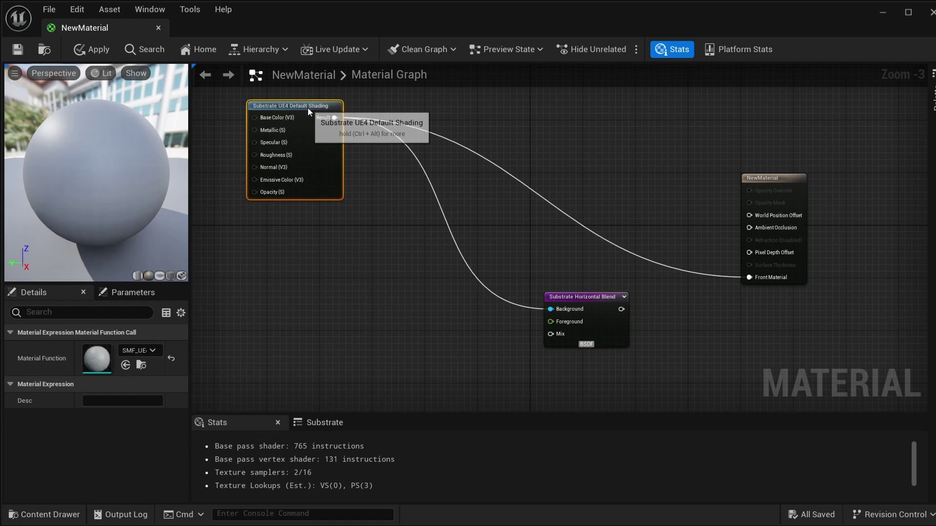
{"action": "scroll", "coordinate": [293, 252], "scroll_direction": "down", "scroll_amount": 5}
{"action": "right_click_drag", "start_coordinate": [292, 253], "coordinate": [404, 292]}
{"action": "scroll", "coordinate": [391, 224], "scroll_direction": "up", "scroll_amount": 5}
{"action": "scroll", "coordinate": [444, 207], "scroll_direction": "down", "scroll_amount": 1}
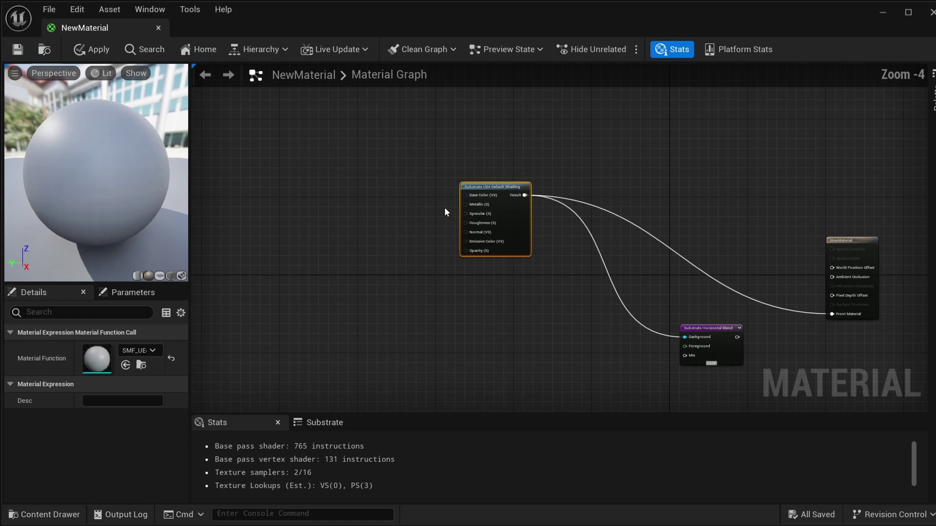
{"action": "mouse_move", "coordinate": [506, 185]}
{"action": "left_mouse_down"}
{"action": "mouse_move", "coordinate": [511, 160]}
{"action": "mouse_move", "coordinate": [480, 161]}
{"action": "left_mouse_up"}
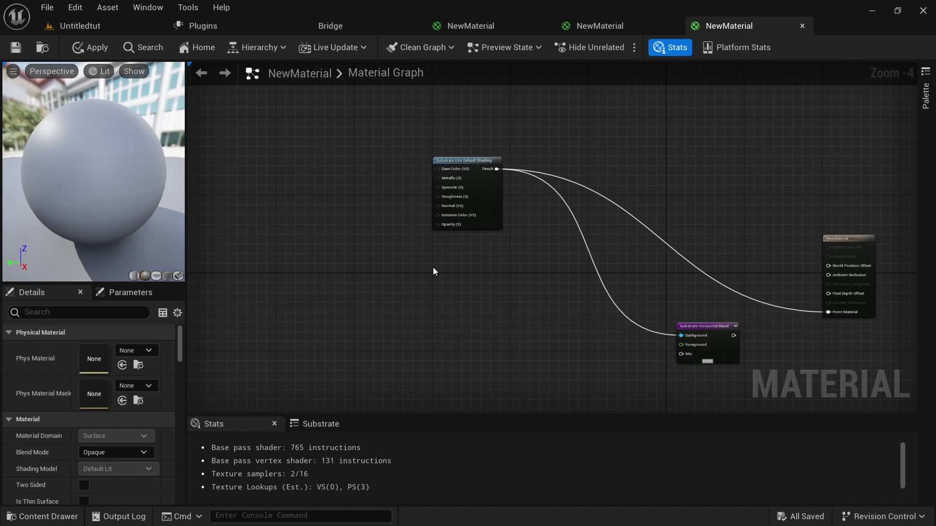
Step: Add the Gouged_Rock_Cliff color texture to the graph and connect its RGB output to Base Color
{"action": "key", "text": "ctrl+space"}
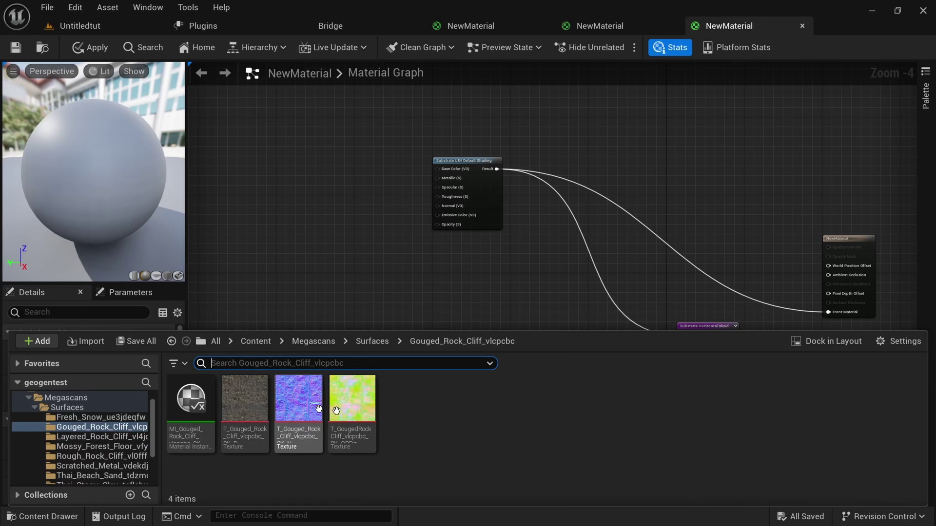
{"action": "left_click_drag", "start_coordinate": [245, 397], "coordinate": [237, 125]}
{"action": "scroll", "coordinate": [288, 143], "scroll_direction": "up", "scroll_amount": 4}
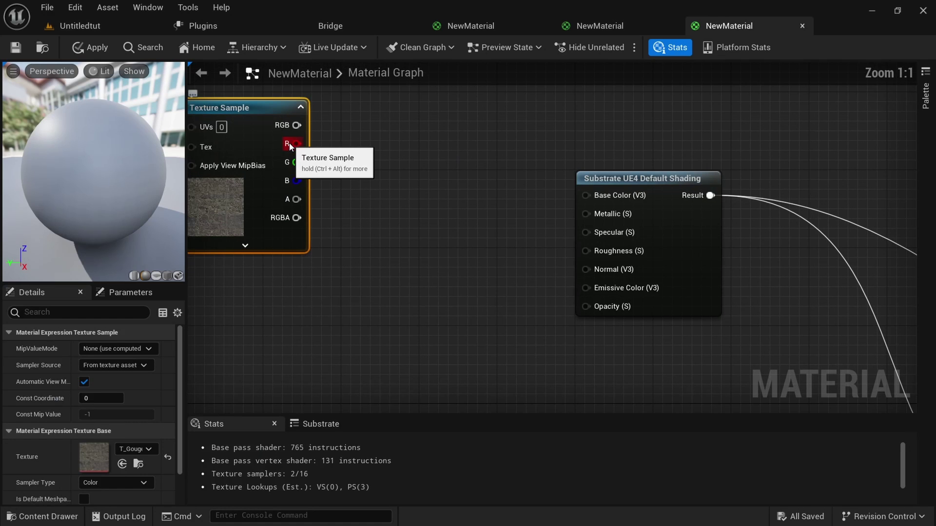
{"action": "left_click_drag", "start_coordinate": [297, 126], "coordinate": [587, 195]}
{"action": "scroll", "coordinate": [421, 236], "scroll_direction": "down", "scroll_amount": 4}
{"action": "right_click_drag", "start_coordinate": [350, 286], "coordinate": [412, 256]}
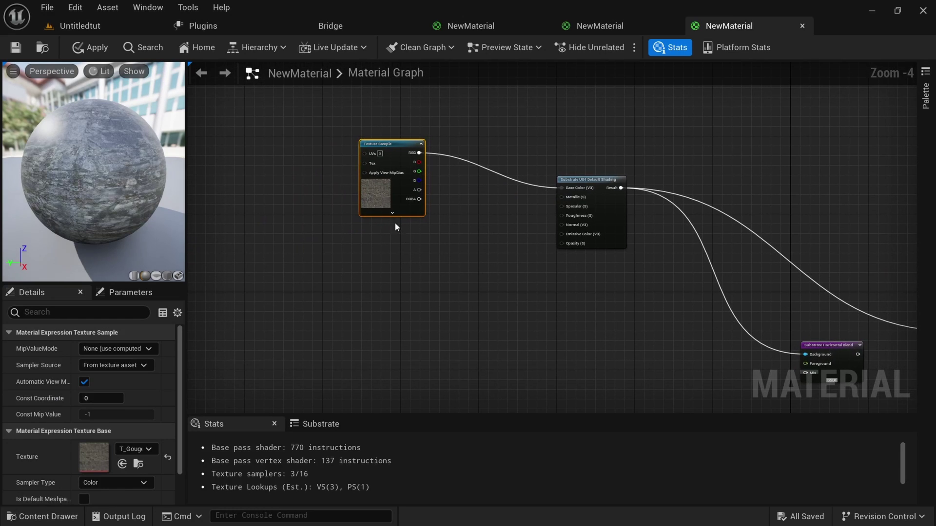
{"action": "left_click_drag", "start_coordinate": [392, 153], "coordinate": [376, 116]}
Step: Add the Gouged_Rock_Cliff normal texture below the color sample and connect its RGB output to Normal
{"action": "key", "text": "ctrl+space"}
{"action": "left_click", "coordinate": [298, 398]}
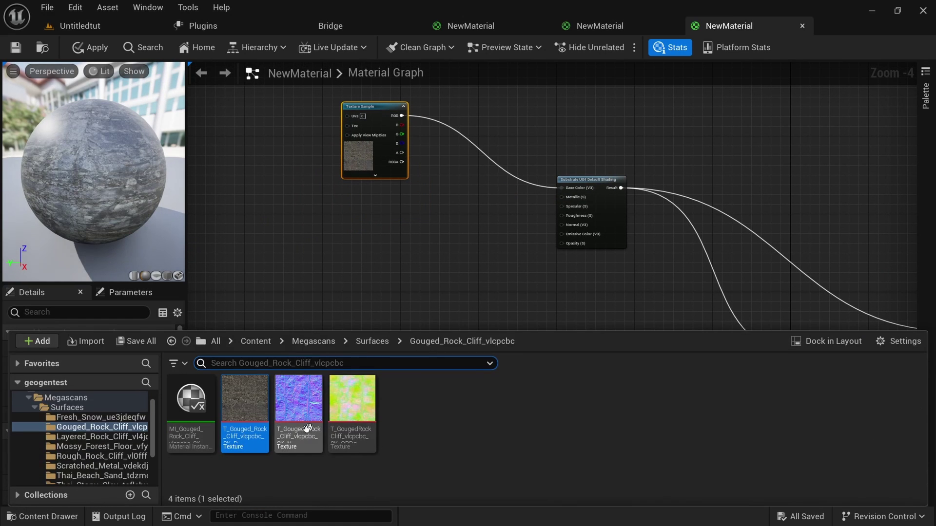
{"action": "left_click_drag", "start_coordinate": [298, 397], "coordinate": [387, 266]}
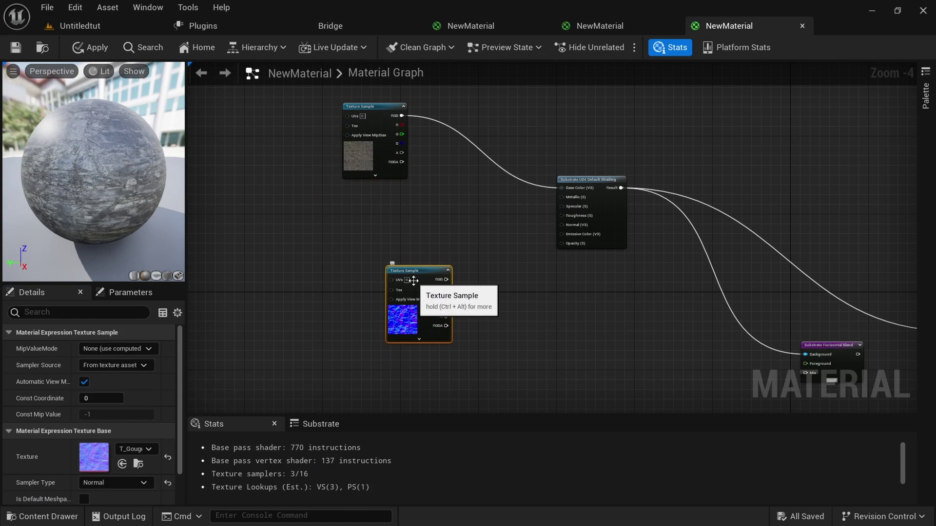
{"action": "scroll", "coordinate": [431, 282], "scroll_direction": "up", "scroll_amount": 3}
{"action": "left_click_drag", "start_coordinate": [445, 264], "coordinate": [671, 186]}
Step: Add the packed Gouged_Rock_Cliff mask texture and connect its green channel to Roughness
{"action": "key", "text": "ctrl+space"}
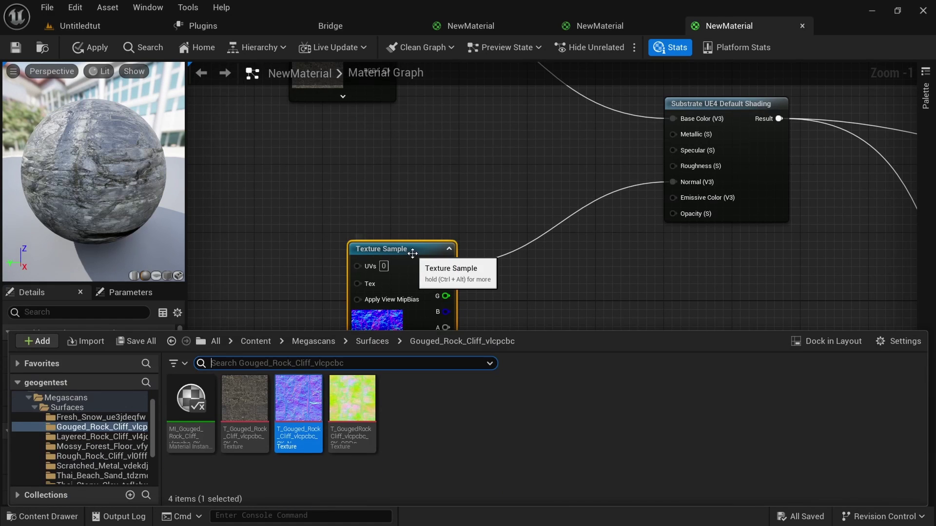
{"action": "left_click", "coordinate": [357, 428]}
{"action": "left_click_drag", "start_coordinate": [357, 427], "coordinate": [365, 152]}
{"action": "left_click_drag", "start_coordinate": [425, 158], "coordinate": [415, 116]}
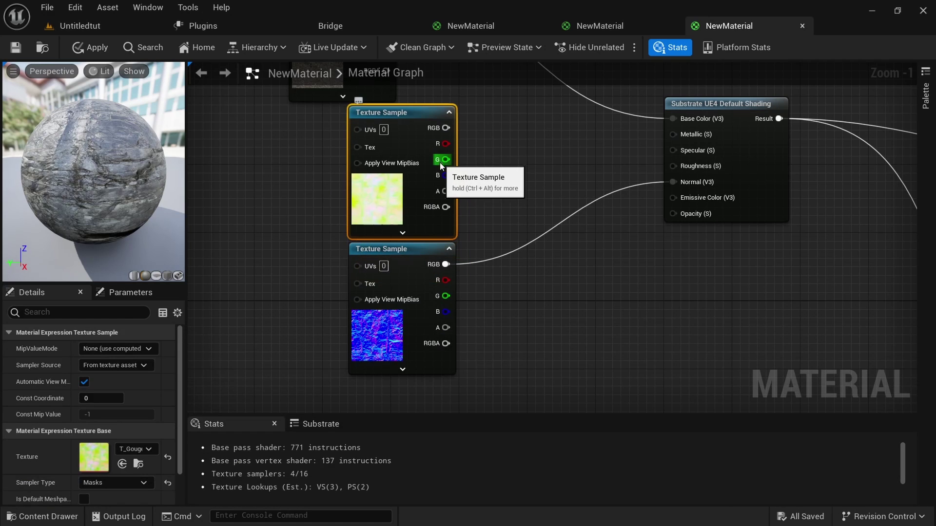
{"action": "left_click_drag", "start_coordinate": [447, 160], "coordinate": [671, 164]}
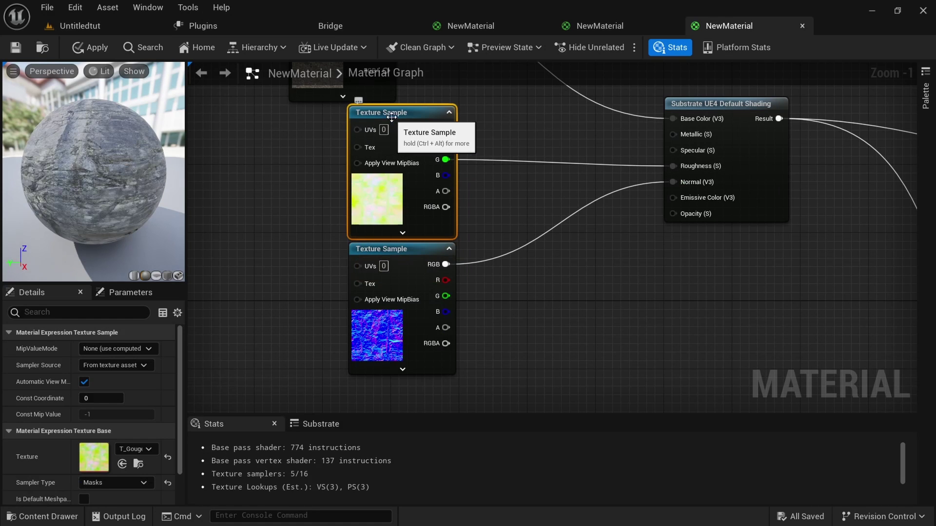
{"action": "left_click_drag", "start_coordinate": [390, 114], "coordinate": [342, 119]}
Step: Add a TextureCoordinate node and a Constant node beneath it, ahead of the texture samples
{"action": "scroll", "coordinate": [363, 165], "scroll_direction": "down", "scroll_amount": 4}
{"action": "scroll", "coordinate": [365, 169], "scroll_direction": "down", "scroll_amount": 1}
{"action": "right_click_drag", "start_coordinate": [391, 252], "coordinate": [508, 270]}
{"action": "scroll", "coordinate": [350, 134], "scroll_direction": "up", "scroll_amount": 4}
{"action": "scroll", "coordinate": [353, 151], "scroll_direction": "down", "scroll_amount": 2}
{"action": "right_click", "coordinate": [324, 163]}
{"action": "type", "text": "textureco"}
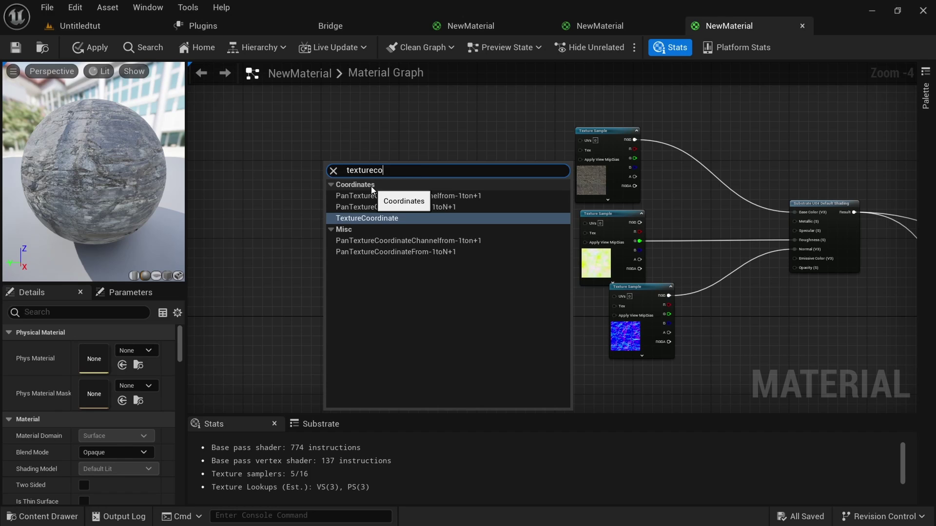
{"action": "left_click", "coordinate": [380, 219]}
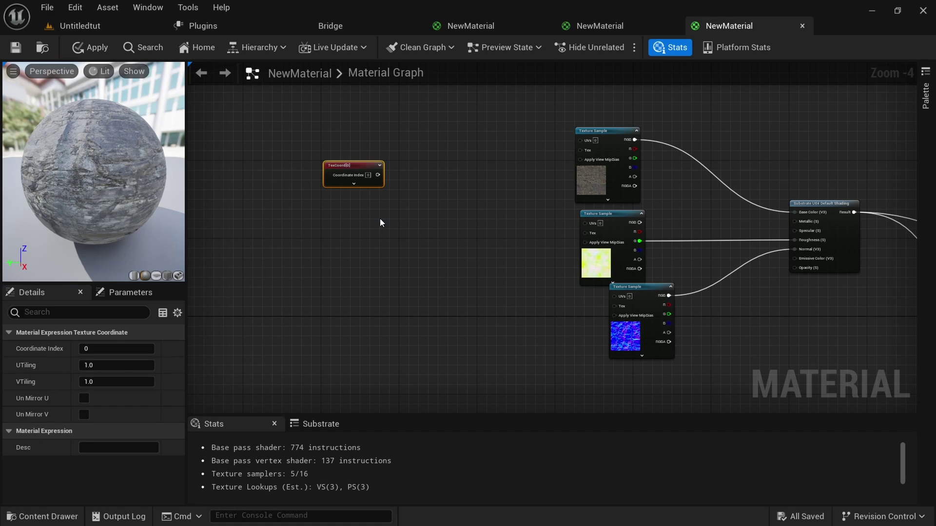
{"action": "left_click_drag", "start_coordinate": [359, 167], "coordinate": [353, 153]}
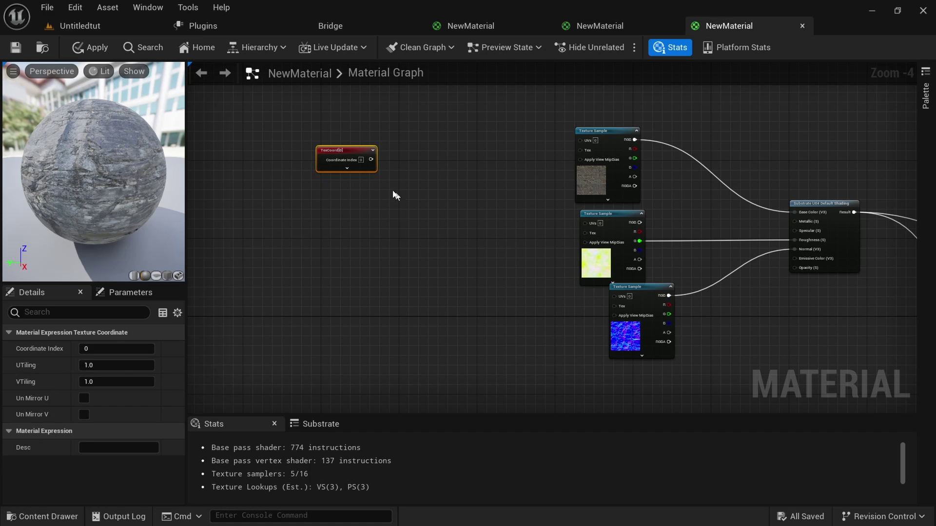
{"action": "left_click", "coordinate": [341, 217]}
{"action": "scroll", "coordinate": [337, 207], "scroll_direction": "up", "scroll_amount": 4}
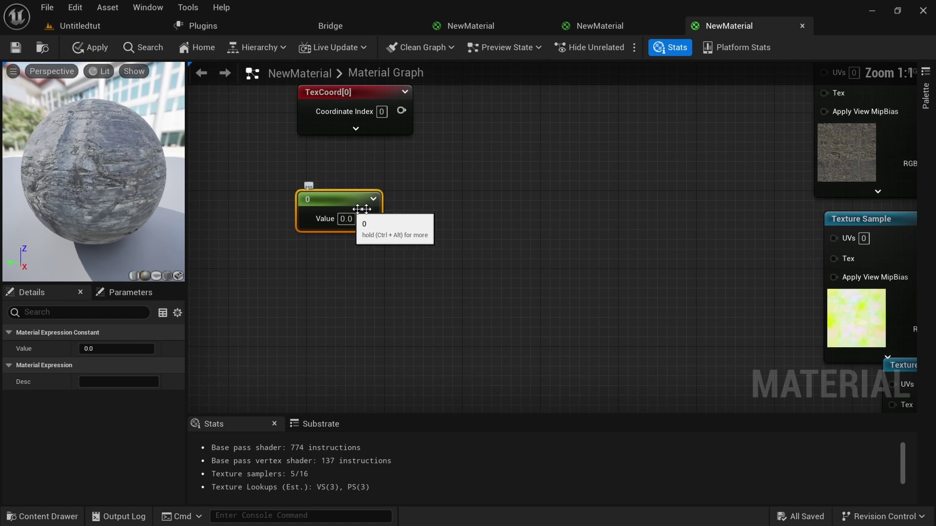
Step: Add a Multiply node and connect the texture coordinate to A and the constant to B
{"action": "right_click", "coordinate": [496, 229]}
{"action": "type", "text": "multi"}
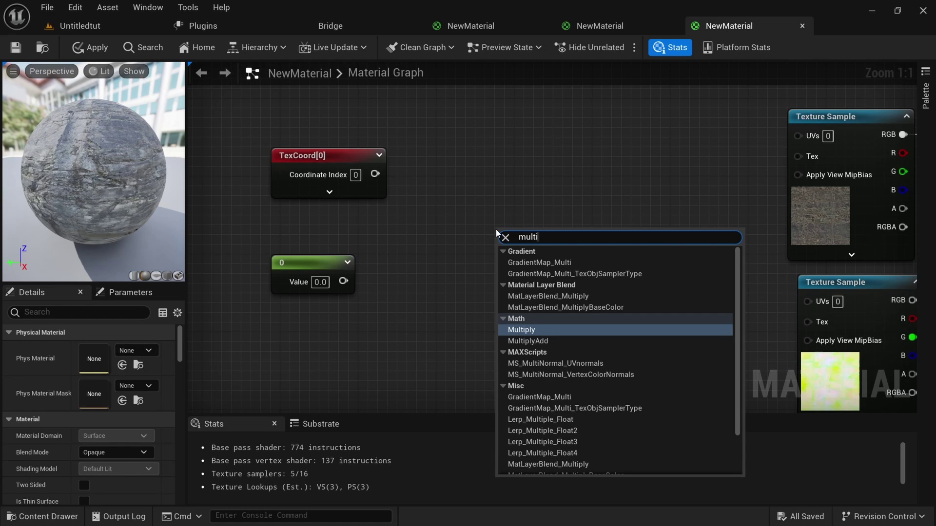
{"action": "left_click", "coordinate": [535, 328]}
{"action": "left_click_drag", "start_coordinate": [534, 243], "coordinate": [513, 201]}
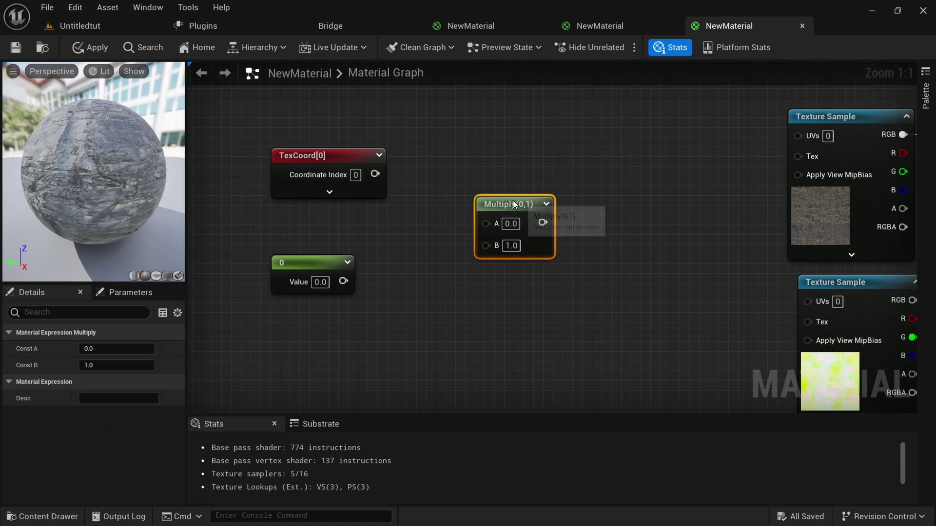
{"action": "left_click_drag", "start_coordinate": [381, 178], "coordinate": [485, 212]}
{"action": "left_click_drag", "start_coordinate": [343, 281], "coordinate": [396, 265]}
{"action": "left_click", "coordinate": [360, 306]}
{"action": "left_click_drag", "start_coordinate": [343, 281], "coordinate": [482, 231]}
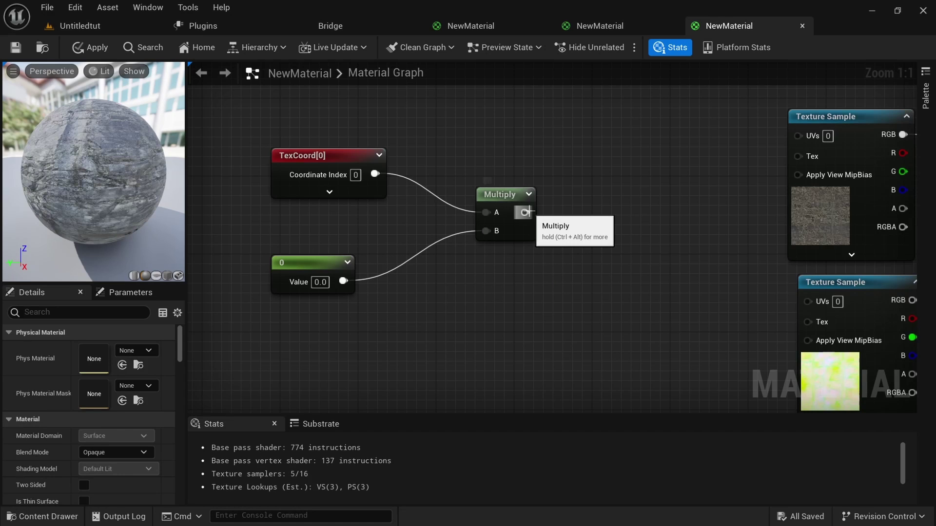
Step: Connect the Multiply result to the color texture's UVs and set the constant to 5
{"action": "left_click_drag", "start_coordinate": [524, 212], "coordinate": [796, 134]}
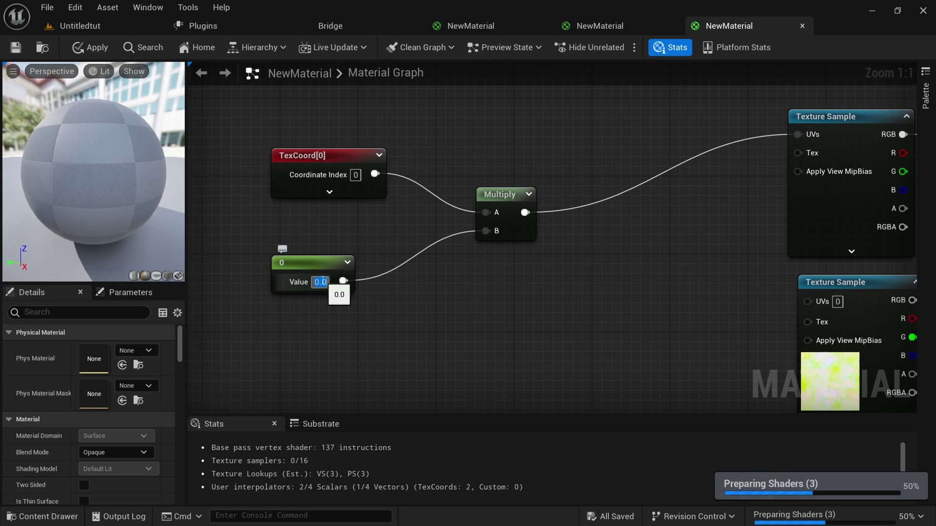
{"action": "type", "text": "5"}
{"action": "key", "text": "Return"}
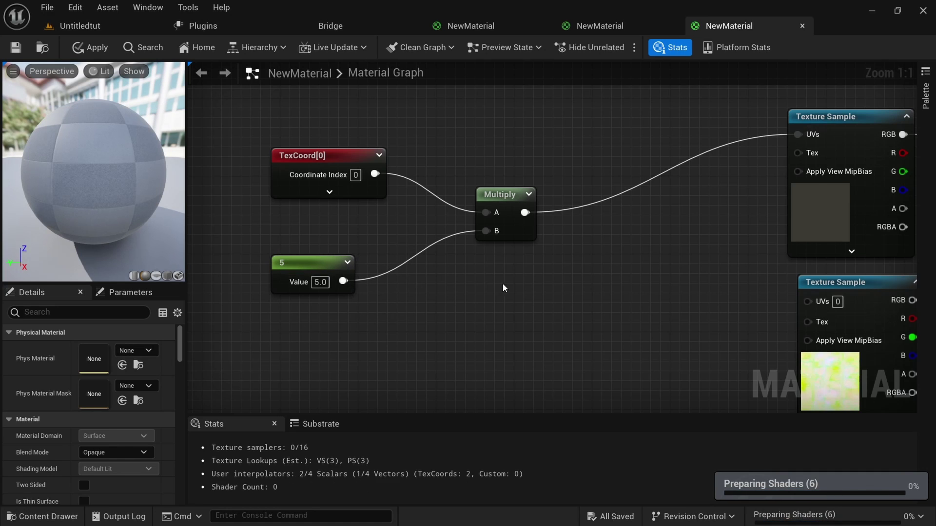
Step: Connect the Multiply result to the UVs of the mask and normal texture samples, and apply the material changes
{"action": "scroll", "coordinate": [502, 287], "scroll_direction": "down", "scroll_amount": 3}
{"action": "left_click_drag", "start_coordinate": [431, 162], "coordinate": [621, 222]}
{"action": "left_click_drag", "start_coordinate": [431, 162], "coordinate": [600, 322]}
{"action": "scroll", "coordinate": [662, 315], "scroll_direction": "down", "scroll_amount": 4}
{"action": "right_click_drag", "start_coordinate": [725, 323], "coordinate": [511, 250]}
{"action": "scroll", "coordinate": [511, 250], "scroll_direction": "up", "scroll_amount": 2}
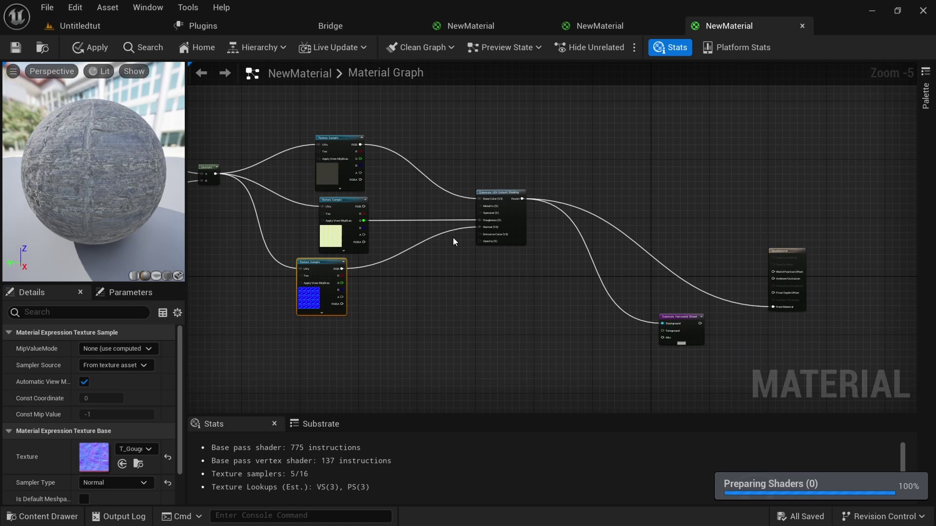
{"action": "scroll", "coordinate": [452, 237], "scroll_direction": "up", "scroll_amount": 2}
{"action": "scroll", "coordinate": [522, 278], "scroll_direction": "down", "scroll_amount": 4}
{"action": "scroll", "coordinate": [459, 193], "scroll_direction": "up", "scroll_amount": 3}
{"action": "scroll", "coordinate": [459, 194], "scroll_direction": "down", "scroll_amount": 2}
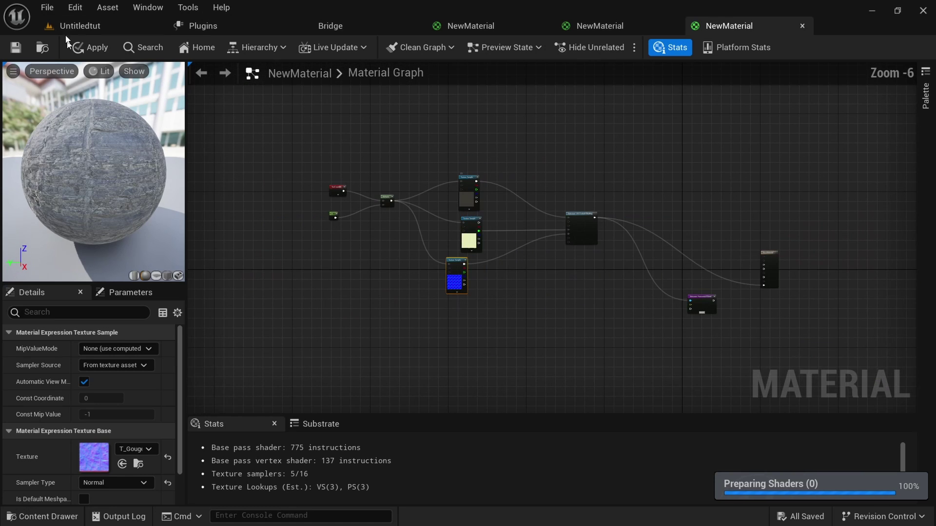
{"action": "left_click", "coordinate": [90, 47]}
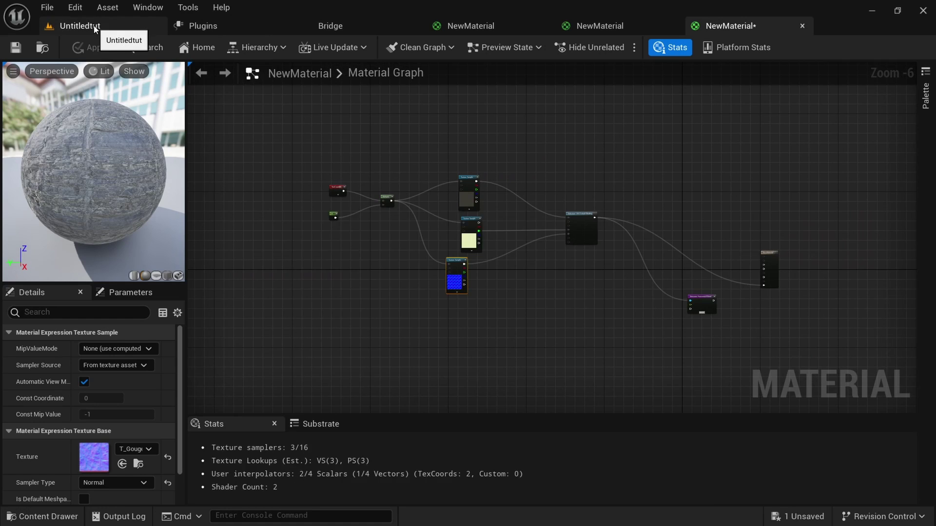
Step: Assign NewMaterial from the mountain content folder to the mountain_blender mesh in the level and save all changes
{"action": "left_click", "coordinate": [93, 27]}
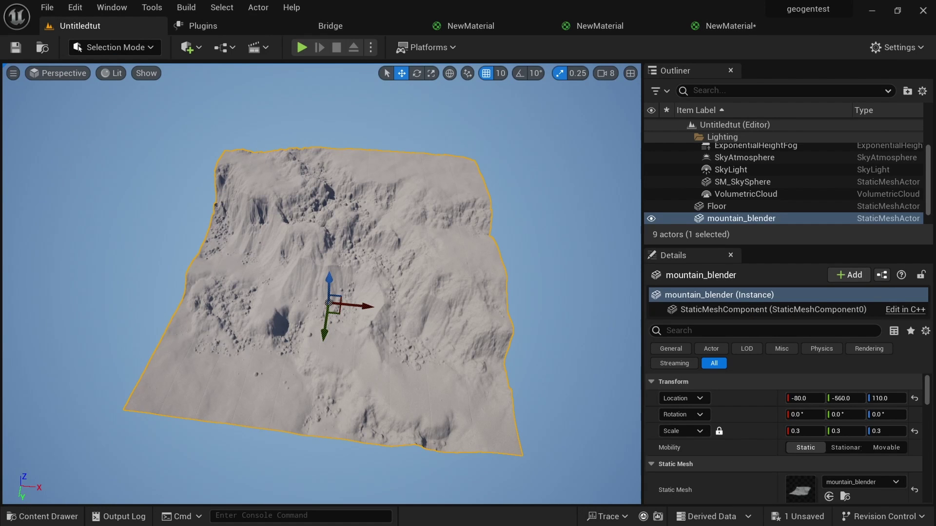
{"action": "key", "text": "ctrl+space"}
{"action": "scroll", "coordinate": [72, 425], "scroll_direction": "up", "scroll_amount": 3}
{"action": "scroll", "coordinate": [72, 426], "scroll_direction": "down", "scroll_amount": 5}
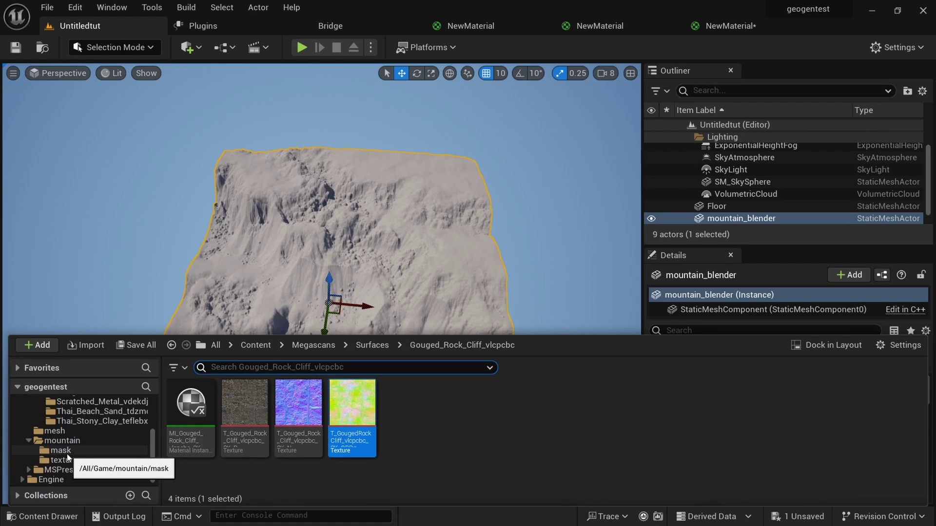
{"action": "left_click", "coordinate": [67, 460]}
{"action": "left_click", "coordinate": [69, 442]}
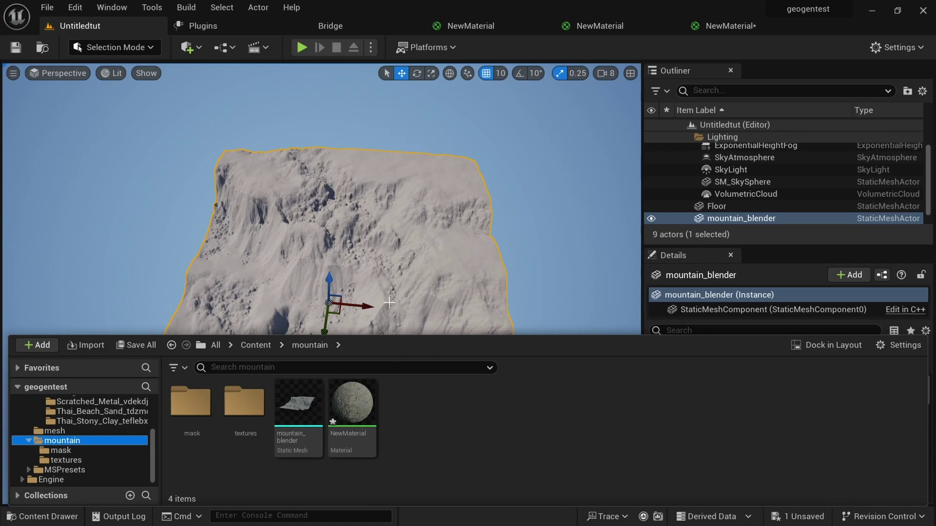
{"action": "left_click", "coordinate": [352, 406]}
{"action": "left_click_drag", "start_coordinate": [352, 406], "coordinate": [374, 230]}
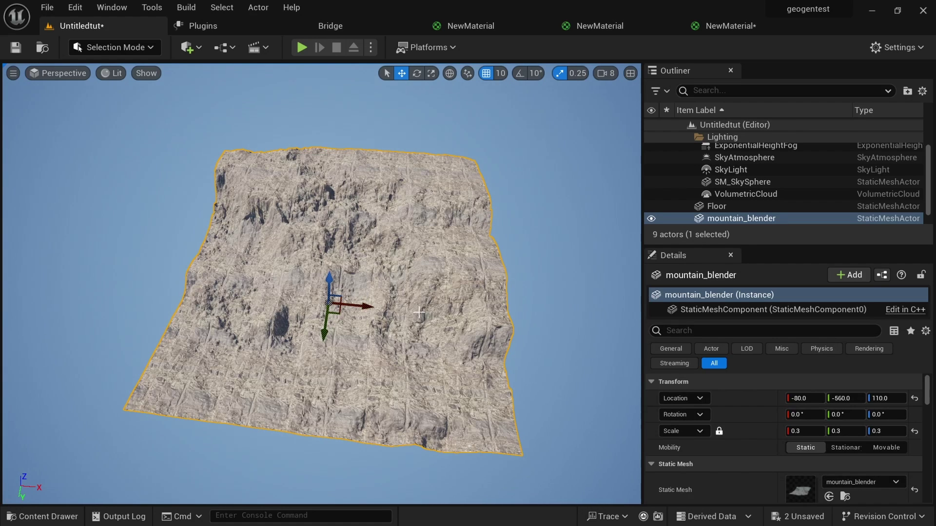
{"action": "key", "text": "ctrl+shift+s"}
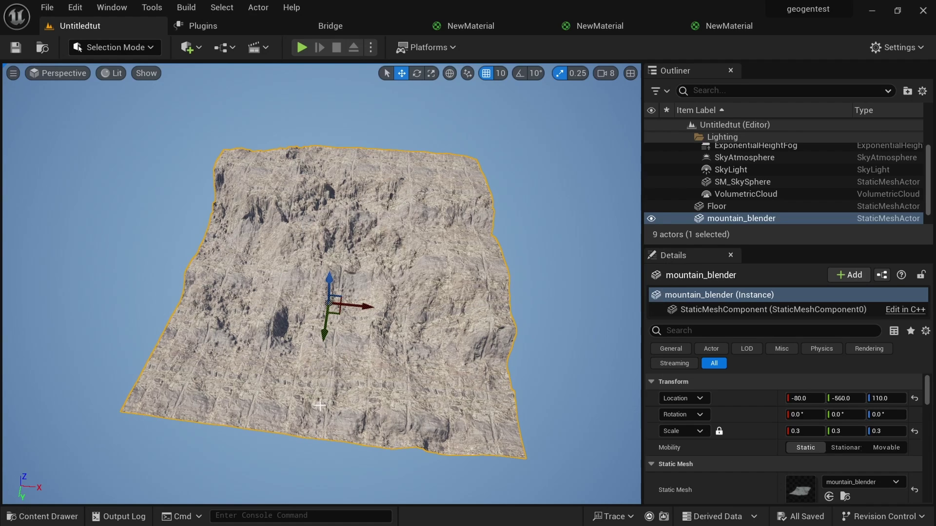
{"action": "scroll", "coordinate": [321, 284], "scroll_direction": "up", "scroll_amount": 8}
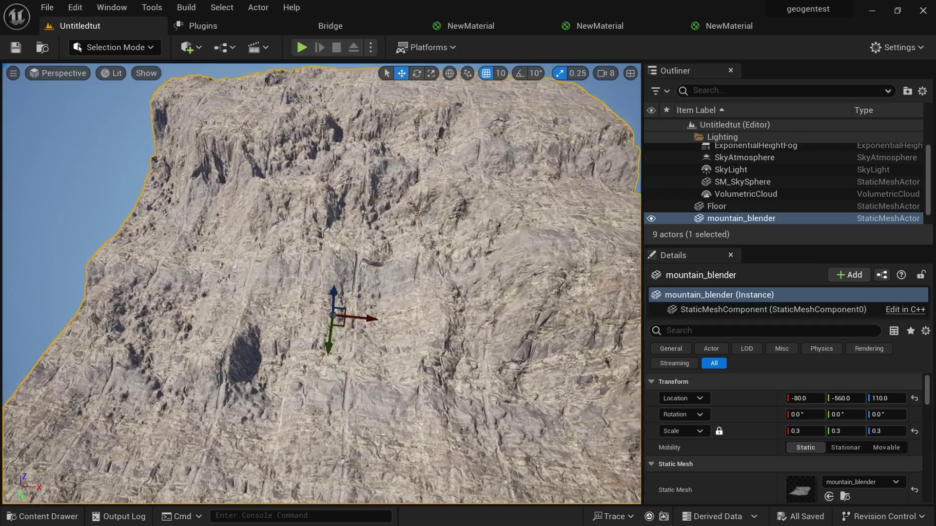
{"action": "scroll", "coordinate": [321, 284], "scroll_direction": "down", "scroll_amount": 10}
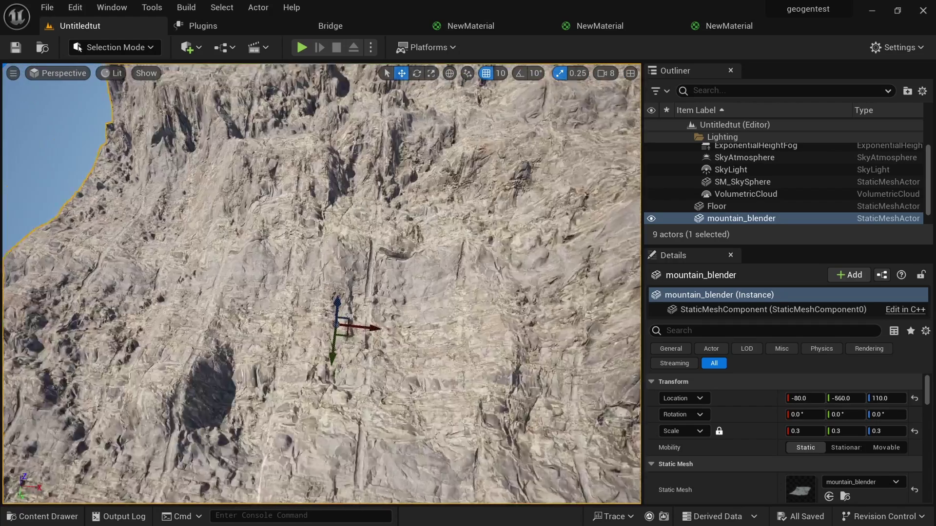
{"action": "scroll", "coordinate": [322, 285], "scroll_direction": "down", "scroll_amount": 5}
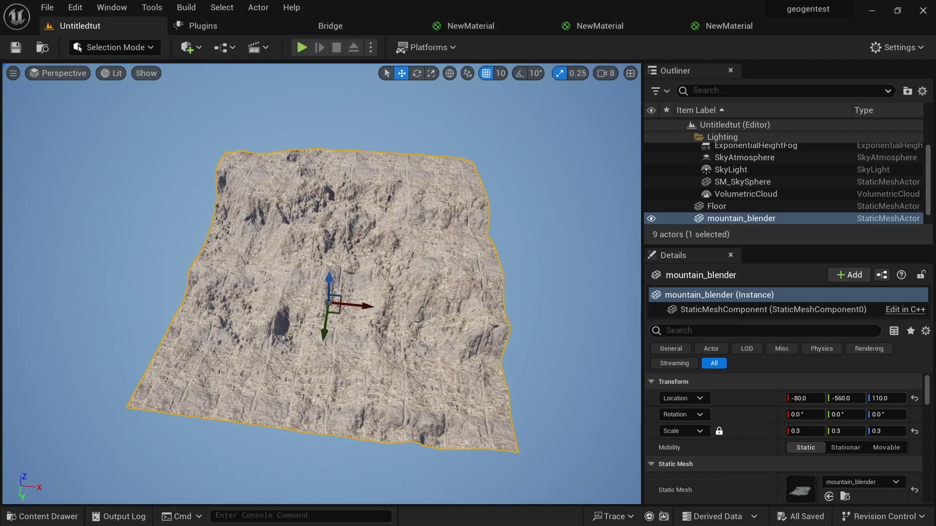
Step: Duplicate the Substrate UE4 Default Shading node in NewMaterial and place the copy in the empty area below the rock nodes
{"action": "left_click", "coordinate": [749, 30]}
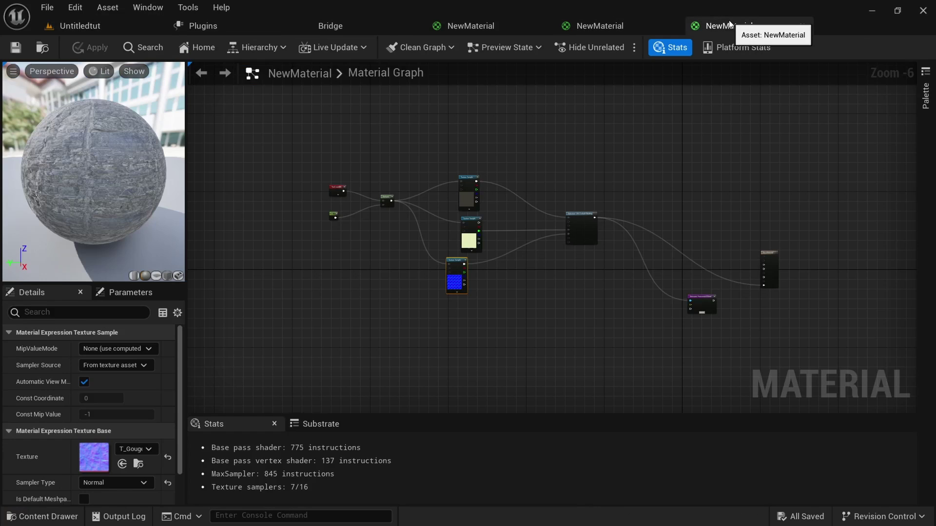
{"action": "scroll", "coordinate": [495, 344], "scroll_direction": "down", "scroll_amount": 1}
{"action": "right_click_drag", "start_coordinate": [496, 345], "coordinate": [384, 298]}
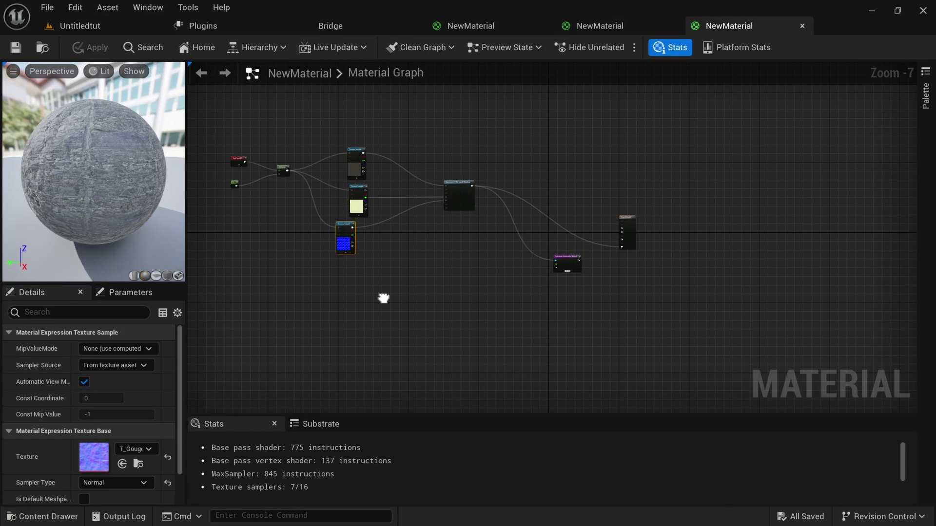
{"action": "scroll", "coordinate": [459, 190], "scroll_direction": "up", "scroll_amount": 4}
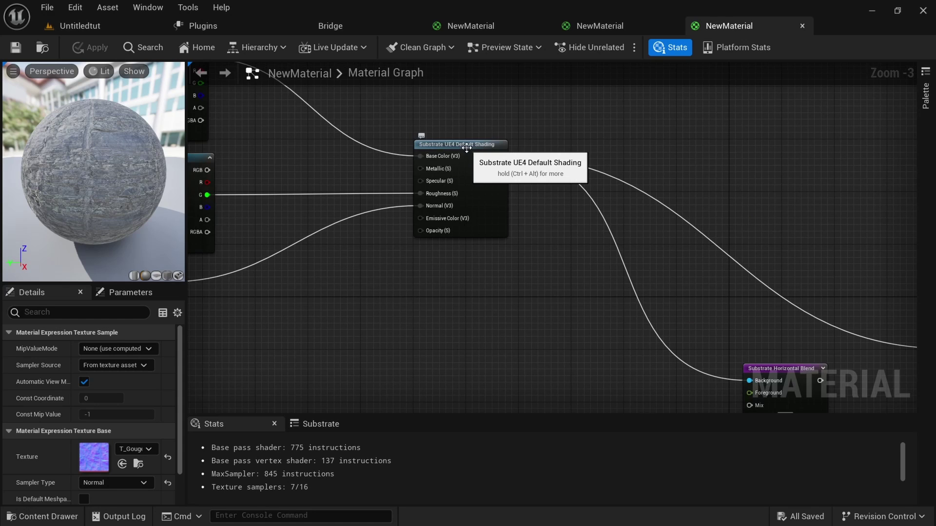
{"action": "left_click", "coordinate": [467, 147]}
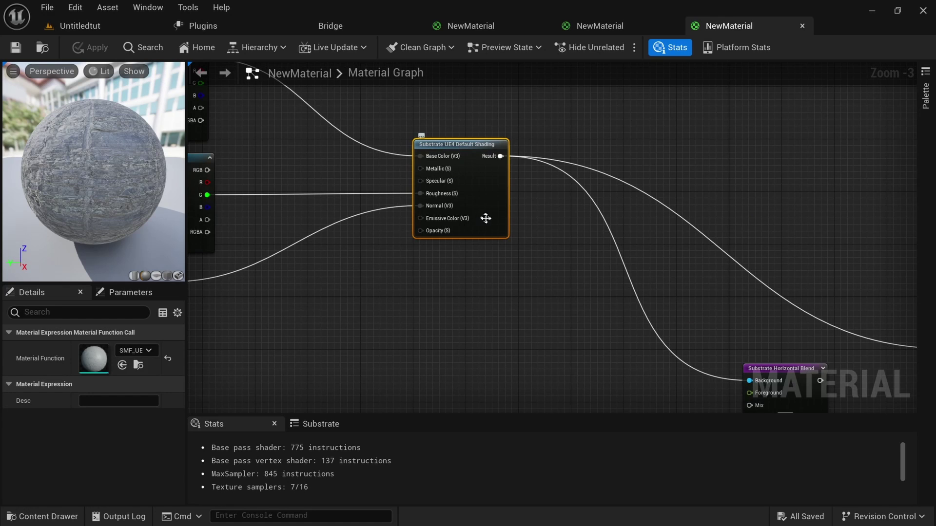
{"action": "key", "text": "ctrl+d"}
{"action": "scroll", "coordinate": [503, 232], "scroll_direction": "down", "scroll_amount": 5}
{"action": "left_click_drag", "start_coordinate": [506, 233], "coordinate": [458, 339]}
{"action": "right_click_drag", "start_coordinate": [462, 287], "coordinate": [463, 195]}
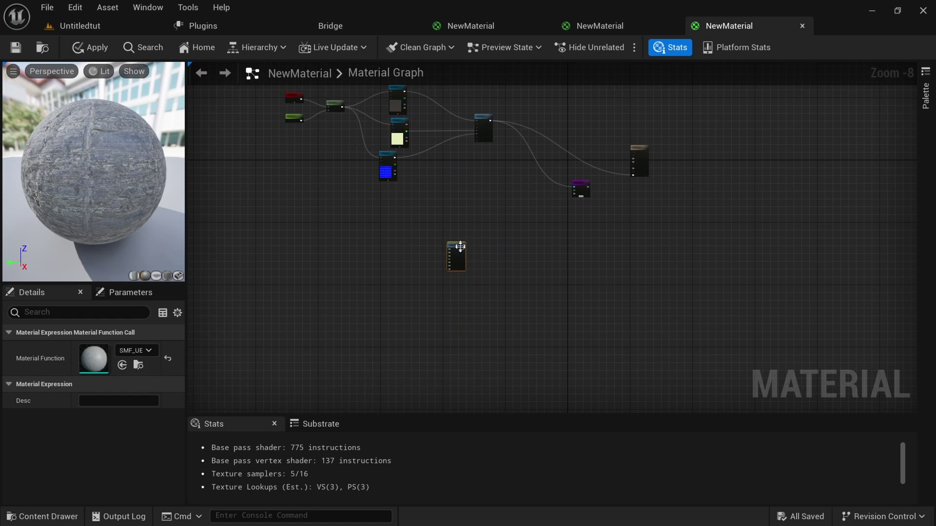
{"action": "left_click_drag", "start_coordinate": [455, 247], "coordinate": [467, 257]}
{"action": "left_click", "coordinate": [146, 30]}
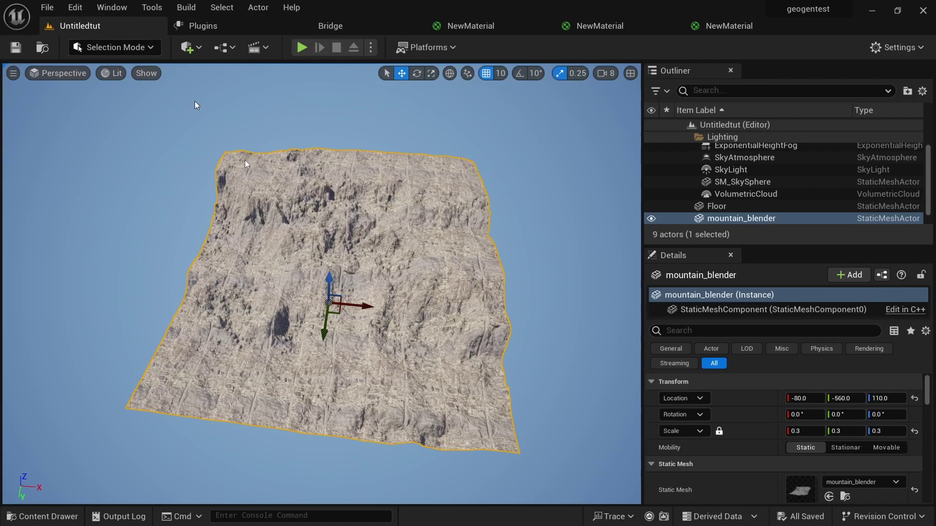
{"action": "left_click_drag", "start_coordinate": [393, 270], "coordinate": [387, 244], "text": "alt"}
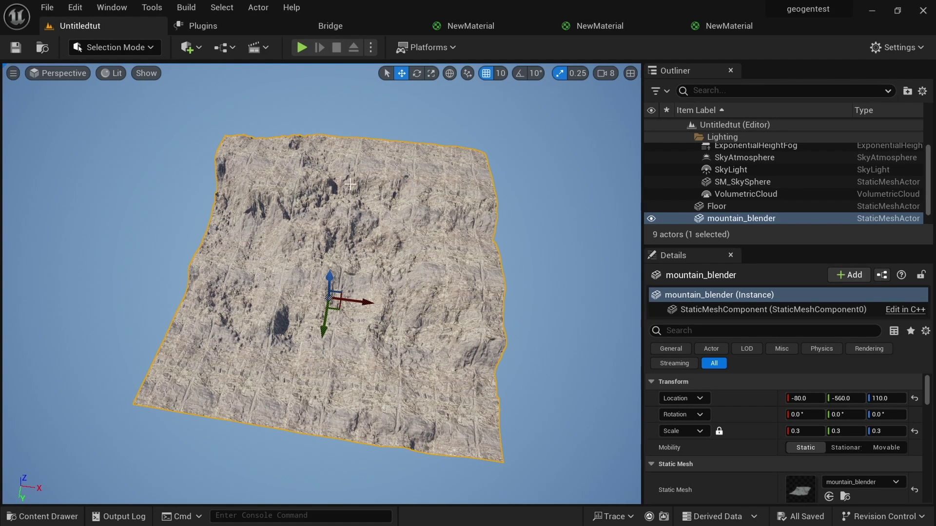
{"action": "left_click_drag", "start_coordinate": [367, 264], "coordinate": [299, 152], "text": "alt"}
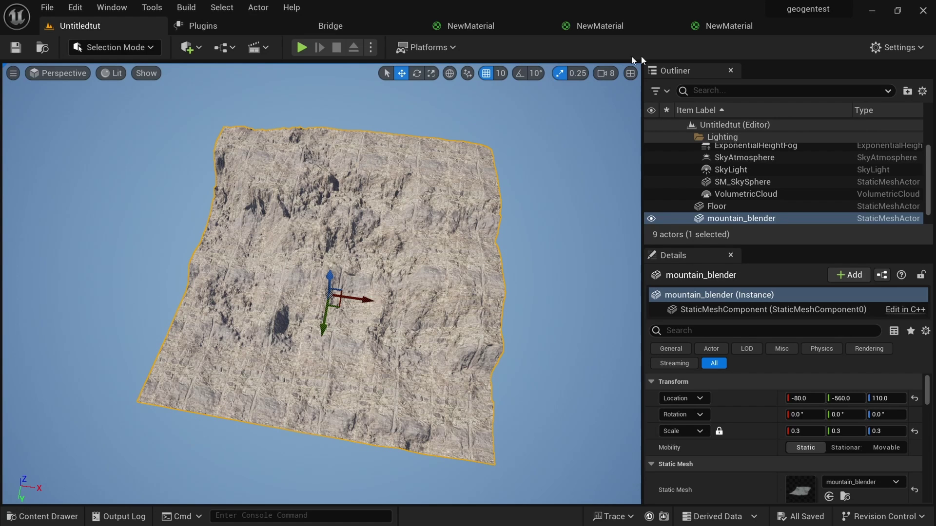
Step: Add the Mossy_Forest_Floor color texture to NewMaterial's graph and connect its RGB to the duplicated shading node's Base Color
{"action": "left_click", "coordinate": [713, 30]}
{"action": "key", "text": "ctrl+space"}
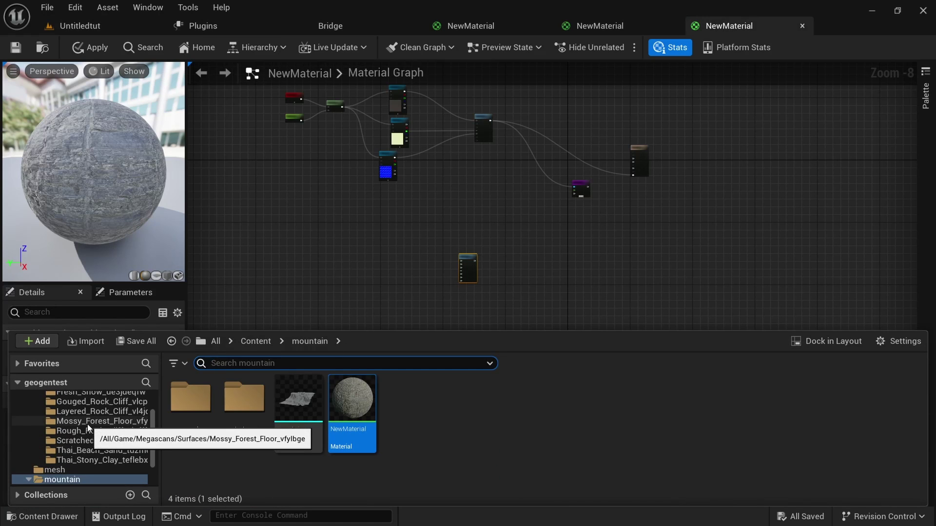
{"action": "left_click", "coordinate": [117, 422]}
{"action": "left_click_drag", "start_coordinate": [251, 421], "coordinate": [336, 229]}
{"action": "scroll", "coordinate": [406, 277], "scroll_direction": "up", "scroll_amount": 3}
{"action": "scroll", "coordinate": [340, 273], "scroll_direction": "up", "scroll_amount": 1}
{"action": "right_click_drag", "start_coordinate": [339, 273], "coordinate": [383, 279]}
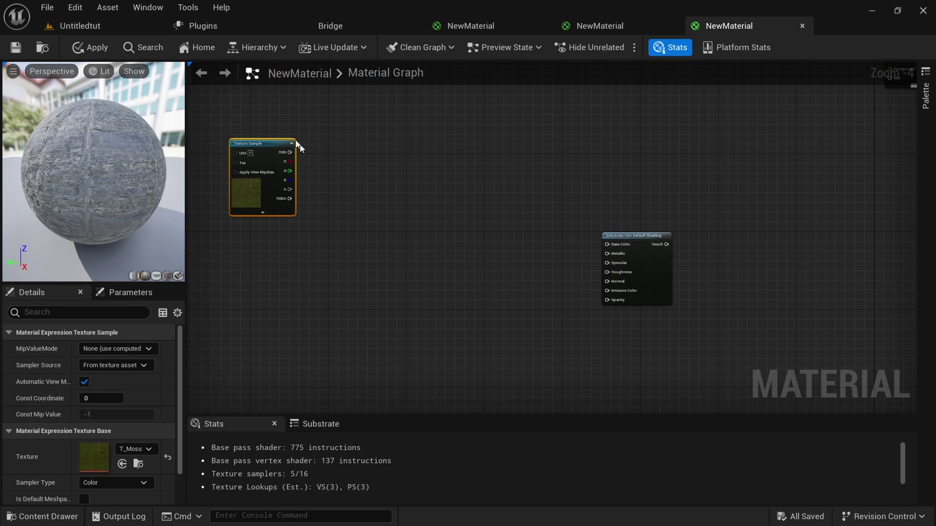
{"action": "left_click_drag", "start_coordinate": [270, 149], "coordinate": [607, 244]}
Step: Add the Mossy_Forest_Floor normal and mask textures, connecting the normal's RGB to Normal and the mask's green channel to Roughness
{"action": "key", "text": "ctrl+space"}
{"action": "left_click_drag", "start_coordinate": [300, 407], "coordinate": [712, 252]}
{"action": "scroll", "coordinate": [461, 294], "scroll_direction": "up", "scroll_amount": 3}
{"action": "key", "text": "ctrl+space"}
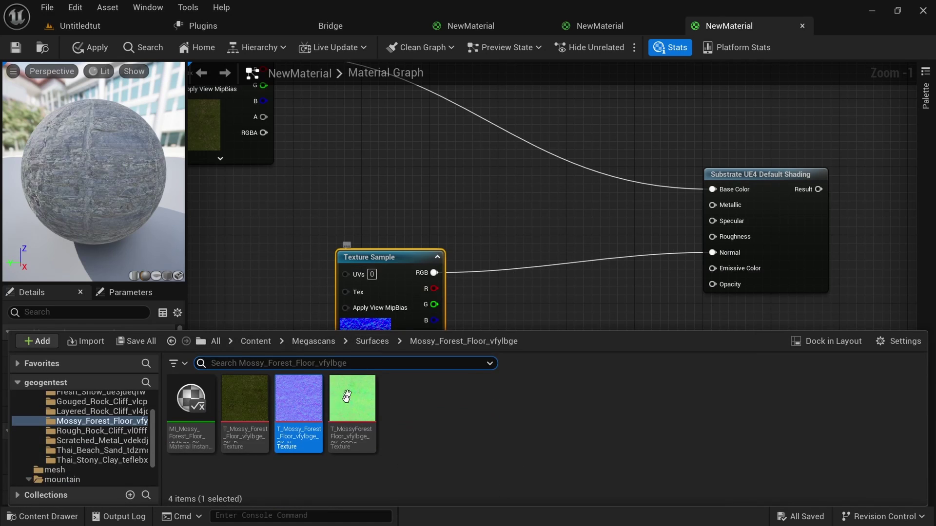
{"action": "left_click_drag", "start_coordinate": [353, 415], "coordinate": [350, 128]}
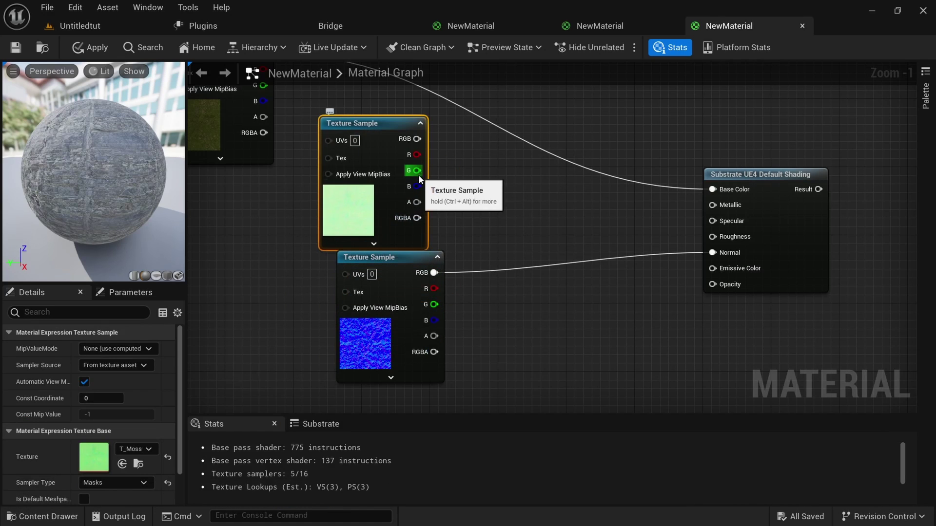
{"action": "left_click_drag", "start_coordinate": [418, 170], "coordinate": [713, 237]}
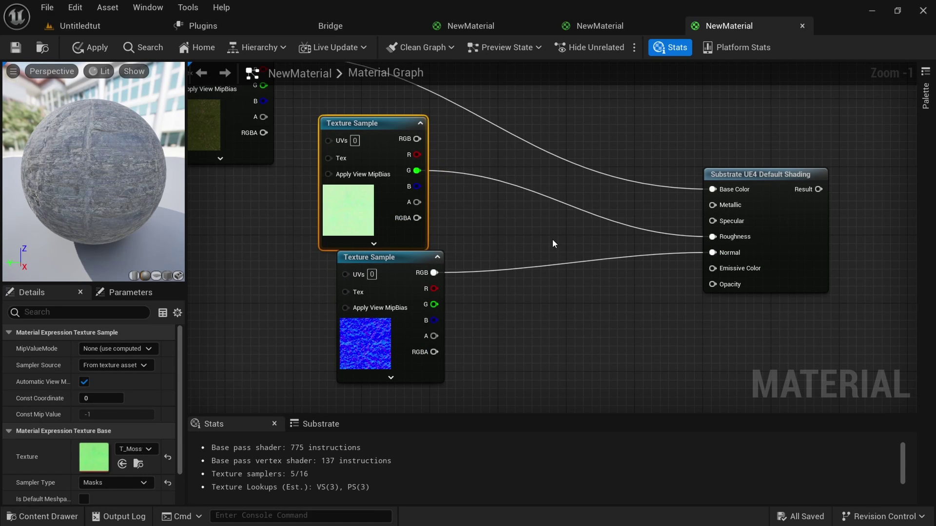
Step: Add a reroute node from the Multiply result and connect it to the UVs of the moss color texture sample
{"action": "scroll", "coordinate": [565, 239], "scroll_direction": "down", "scroll_amount": 3}
{"action": "right_click_drag", "start_coordinate": [529, 305], "coordinate": [534, 297]}
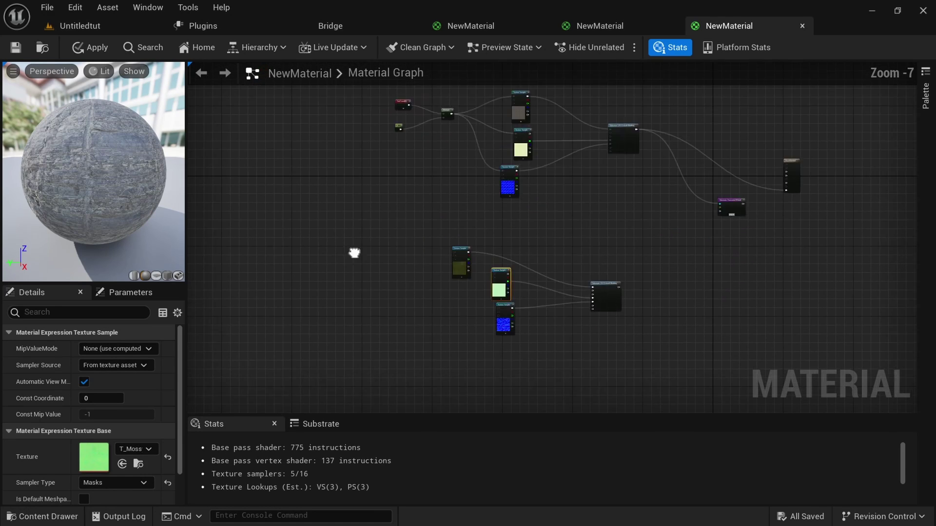
{"action": "scroll", "coordinate": [493, 161], "scroll_direction": "up", "scroll_amount": 3}
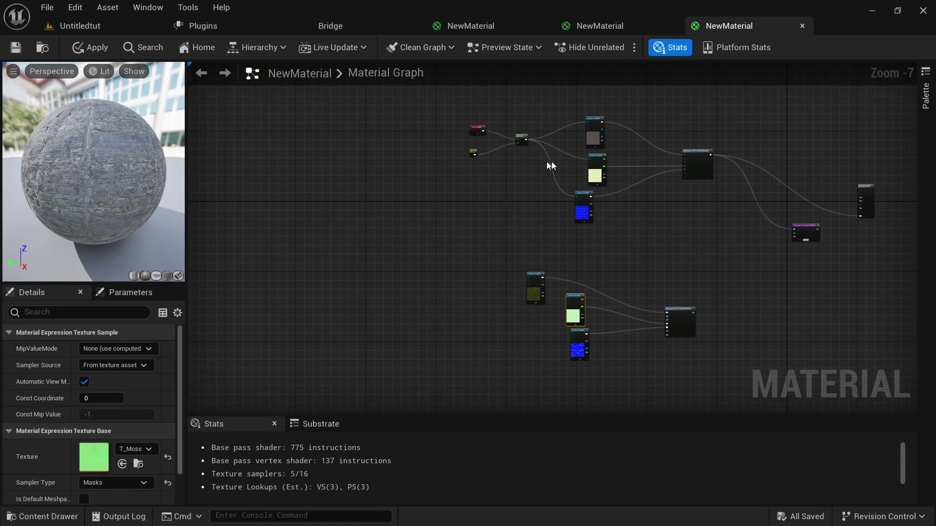
{"action": "left_click_drag", "start_coordinate": [493, 115], "coordinate": [389, 367]}
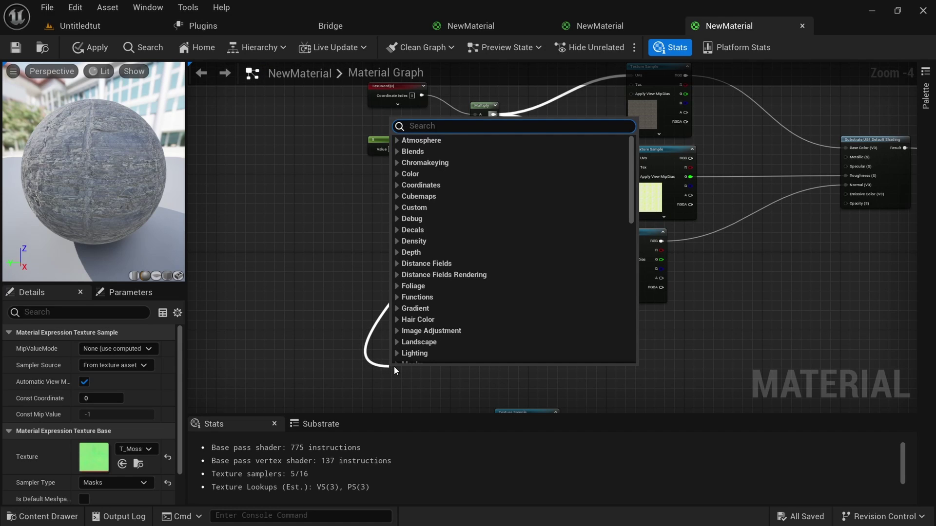
{"action": "type", "text": "."}
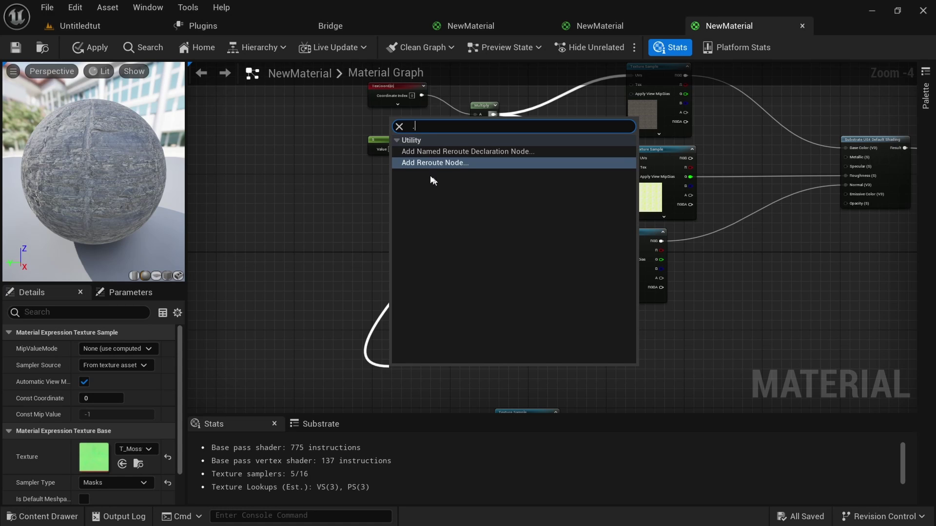
{"action": "left_click", "coordinate": [440, 163]}
{"action": "right_click_drag", "start_coordinate": [537, 366], "coordinate": [501, 265]}
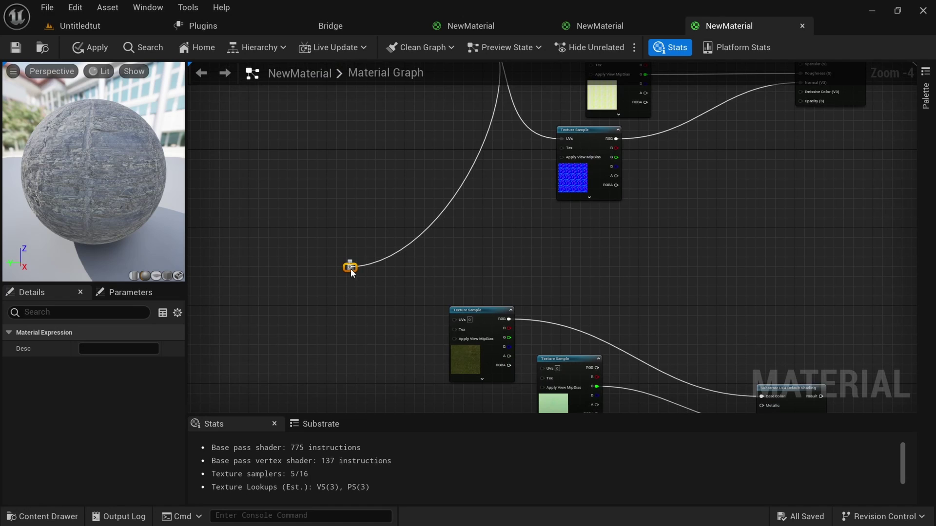
{"action": "left_click_drag", "start_coordinate": [351, 268], "coordinate": [456, 319]}
Step: Connect the reroute node to the UVs of the moss mask and moss normal texture samples
{"action": "right_click_drag", "start_coordinate": [395, 362], "coordinate": [414, 268]}
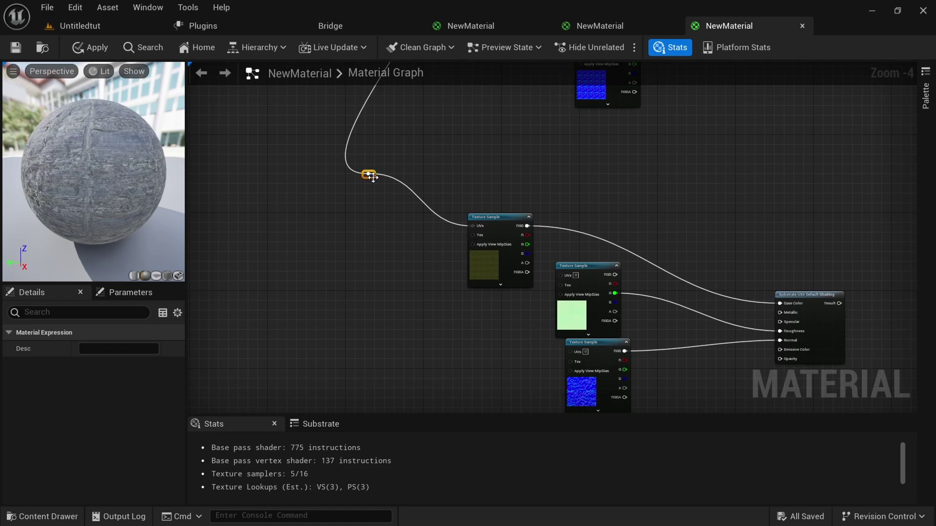
{"action": "left_click_drag", "start_coordinate": [372, 174], "coordinate": [560, 276]}
{"action": "left_click_drag", "start_coordinate": [372, 174], "coordinate": [372, 185]}
{"action": "left_click_drag", "start_coordinate": [385, 265], "coordinate": [569, 349]}
Step: Move the moss Substrate UE4 Default Shading node up, closer to the Substrate Horizontal Blend node
{"action": "scroll", "coordinate": [633, 360], "scroll_direction": "down", "scroll_amount": 3}
{"action": "right_click_drag", "start_coordinate": [641, 361], "coordinate": [489, 326]}
{"action": "scroll", "coordinate": [616, 259], "scroll_direction": "up", "scroll_amount": 2}
{"action": "scroll", "coordinate": [615, 259], "scroll_direction": "down", "scroll_amount": 1}
{"action": "right_click_drag", "start_coordinate": [567, 241], "coordinate": [526, 275]}
{"action": "scroll", "coordinate": [527, 275], "scroll_direction": "up", "scroll_amount": 1}
{"action": "scroll", "coordinate": [534, 235], "scroll_direction": "up", "scroll_amount": 1}
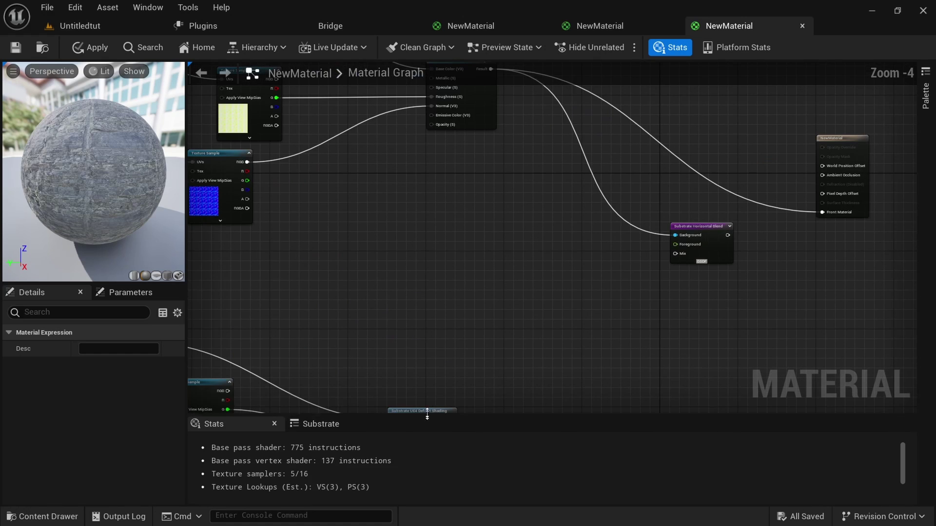
{"action": "right_click", "coordinate": [447, 347]}
{"action": "left_click", "coordinate": [431, 349]}
{"action": "right_click_drag", "start_coordinate": [452, 314], "coordinate": [452, 222]}
{"action": "left_click_drag", "start_coordinate": [424, 322], "coordinate": [474, 223]}
Step: Connect the moss shading Result to NewMaterial's Front Material, apply the changes and check the mountain in the level
{"action": "scroll", "coordinate": [490, 227], "scroll_direction": "down", "scroll_amount": 2}
{"action": "mouse_move", "coordinate": [571, 228]}
{"action": "right_mouse_down"}
{"action": "mouse_move", "coordinate": [584, 233]}
{"action": "mouse_move", "coordinate": [558, 305]}
{"action": "right_mouse_up"}
{"action": "scroll", "coordinate": [558, 306], "scroll_direction": "up", "scroll_amount": 2}
{"action": "left_click_drag", "start_coordinate": [395, 321], "coordinate": [716, 211]}
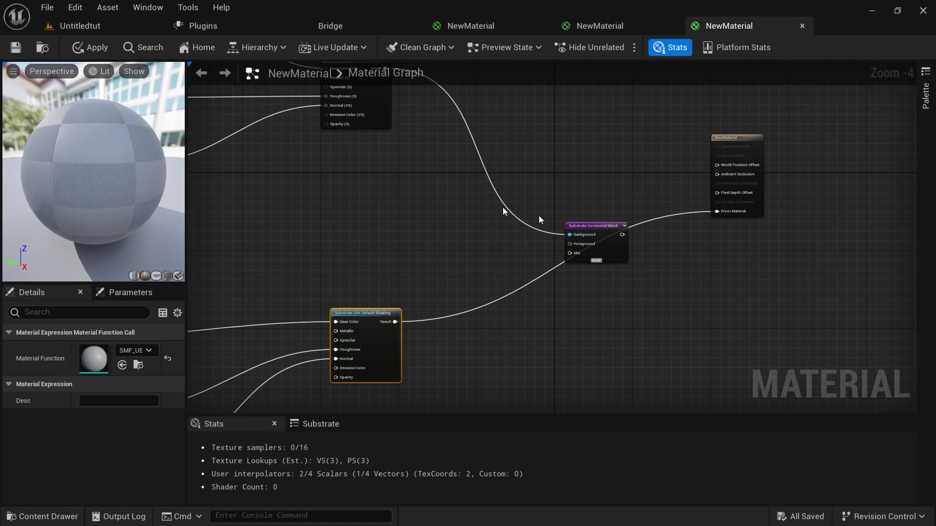
{"action": "left_click", "coordinate": [99, 49]}
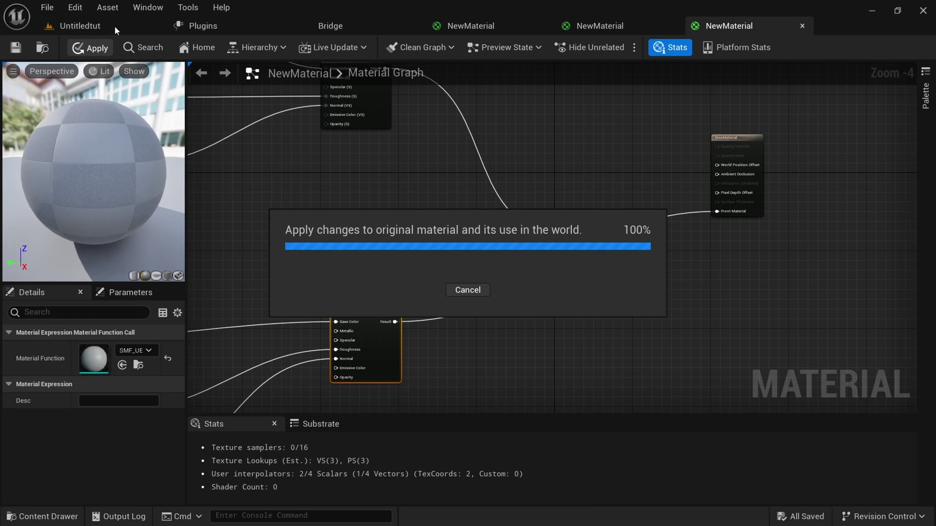
{"action": "left_click", "coordinate": [115, 26]}
{"action": "left_click_drag", "start_coordinate": [199, 318], "coordinate": [234, 322], "text": "alt"}
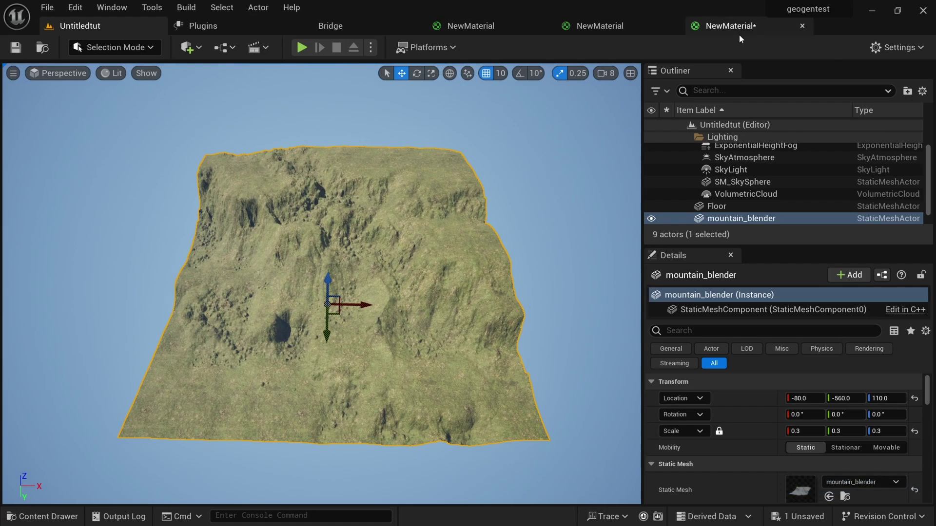
Step: Reposition NewMaterial's Substrate Horizontal Blend node and connect the moss shading Result to its Foreground input
{"action": "left_click", "coordinate": [739, 34]}
{"action": "left_click", "coordinate": [539, 198]}
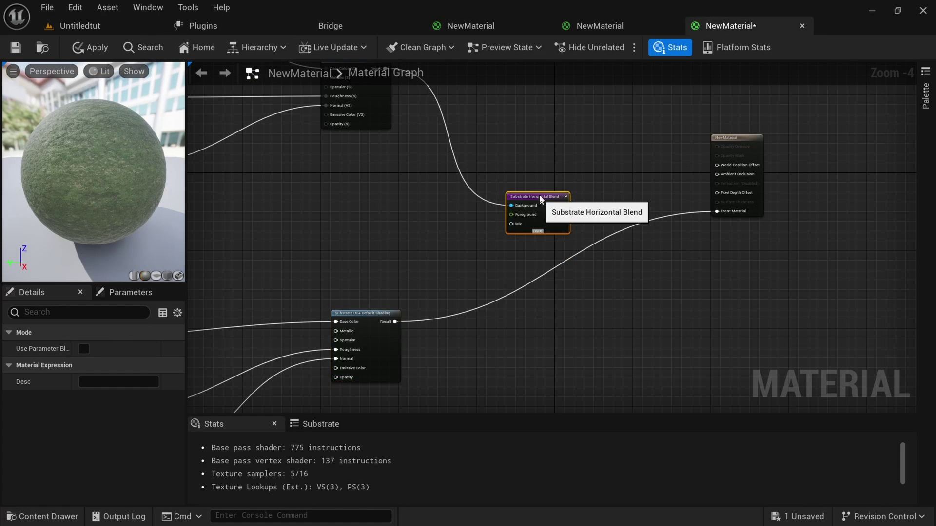
{"action": "scroll", "coordinate": [539, 198], "scroll_direction": "up", "scroll_amount": 4}
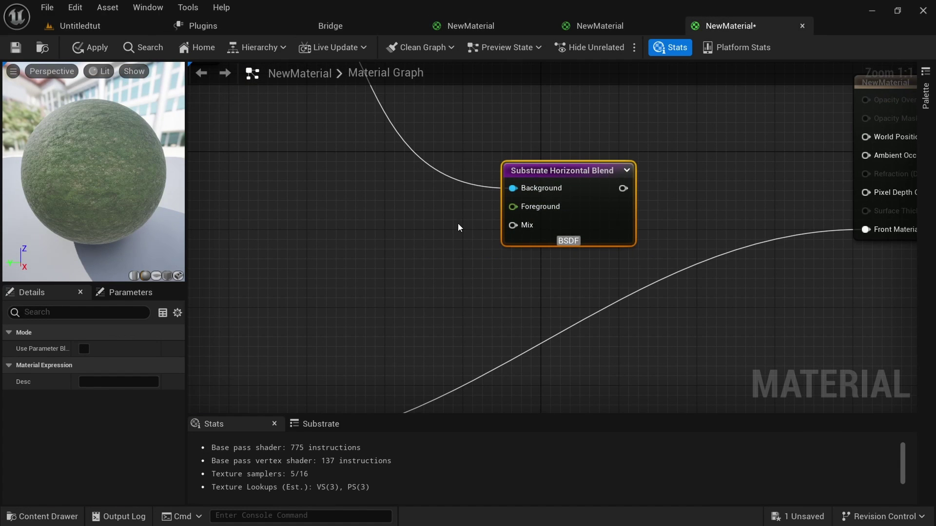
{"action": "scroll", "coordinate": [458, 228], "scroll_direction": "down", "scroll_amount": 2}
{"action": "right_click_drag", "start_coordinate": [414, 224], "coordinate": [527, 328]}
{"action": "scroll", "coordinate": [526, 328], "scroll_direction": "down", "scroll_amount": 1}
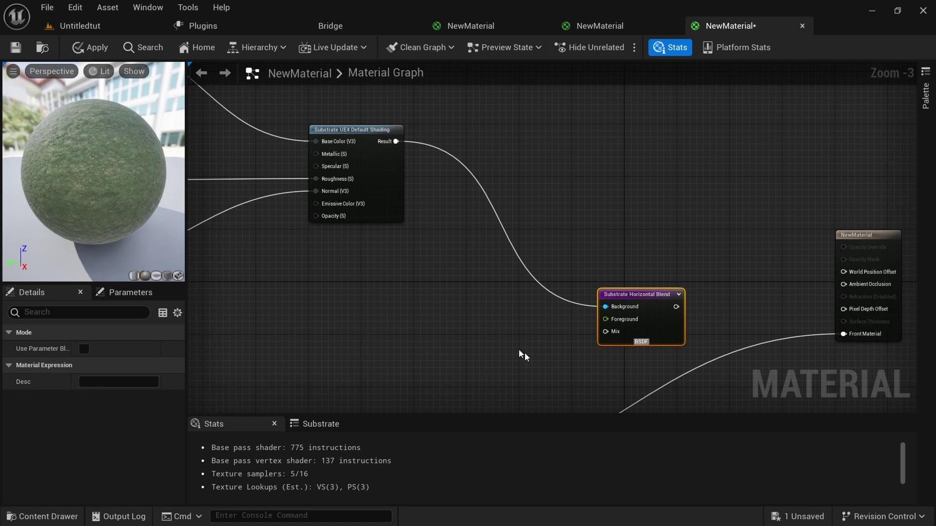
{"action": "scroll", "coordinate": [581, 365], "scroll_direction": "up", "scroll_amount": 2}
{"action": "right_click_drag", "start_coordinate": [525, 357], "coordinate": [633, 141]}
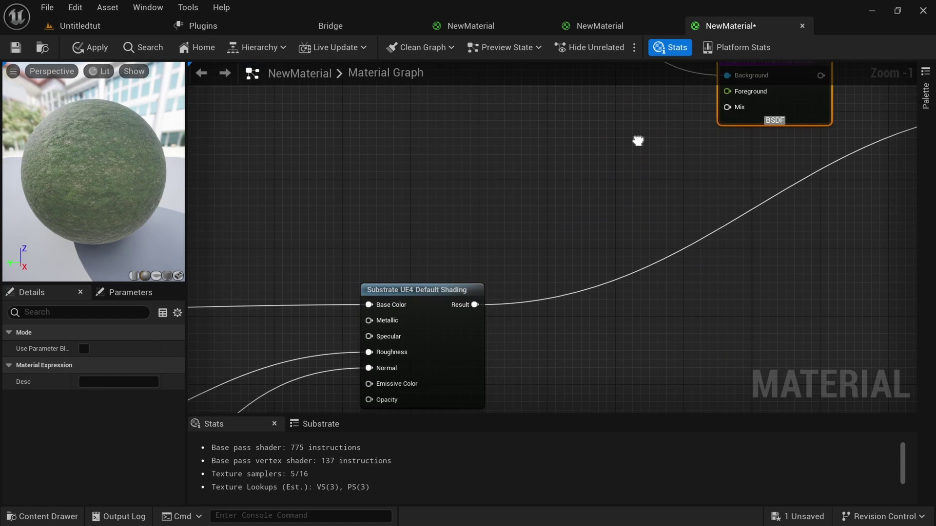
{"action": "scroll", "coordinate": [494, 277], "scroll_direction": "down", "scroll_amount": 2}
{"action": "mouse_move", "coordinate": [580, 229]}
{"action": "right_mouse_down"}
{"action": "mouse_move", "coordinate": [531, 307]}
{"action": "mouse_move", "coordinate": [512, 317]}
{"action": "right_mouse_up"}
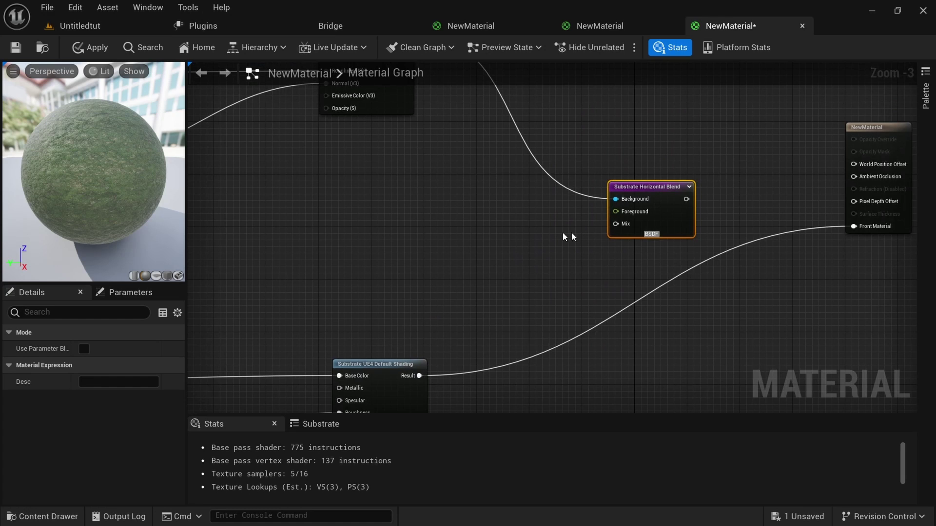
{"action": "right_click_drag", "start_coordinate": [512, 238], "coordinate": [477, 277]}
{"action": "right_click_drag", "start_coordinate": [446, 342], "coordinate": [438, 280]}
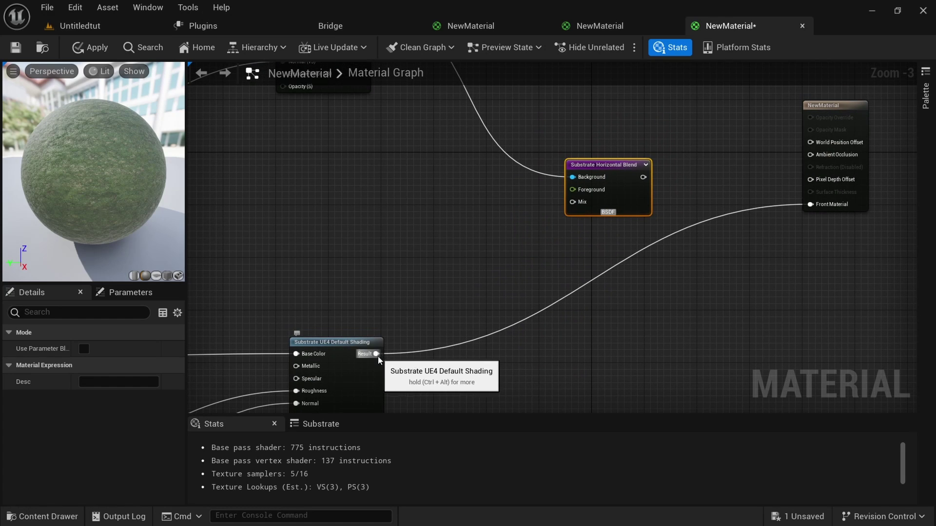
{"action": "mouse_move", "coordinate": [376, 354]}
{"action": "left_mouse_down"}
{"action": "mouse_move", "coordinate": [587, 194]}
{"action": "mouse_move", "coordinate": [572, 192]}
{"action": "left_mouse_up"}
Step: Add the vegetraion mask texture from the mountain/mask folder below the Substrate Horizontal Blend node and connect its RGB output to Mix
{"action": "scroll", "coordinate": [586, 190], "scroll_direction": "up", "scroll_amount": 3}
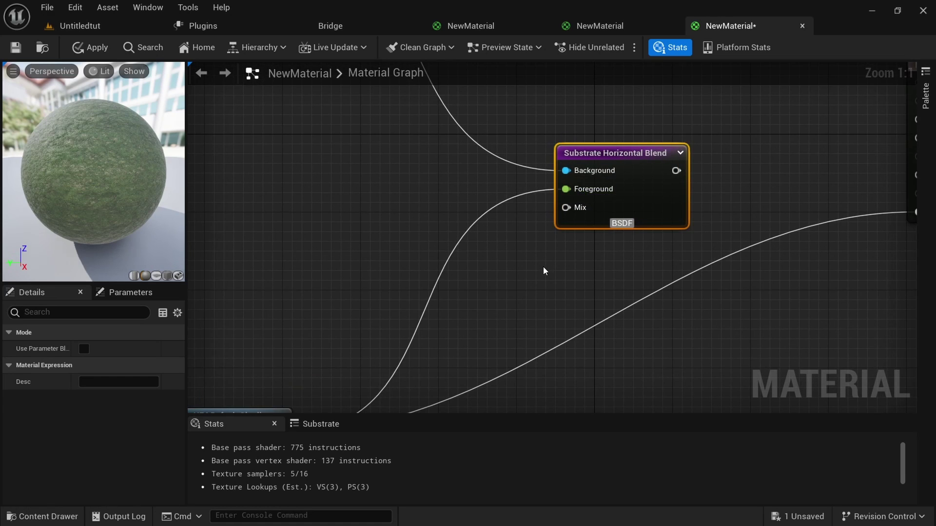
{"action": "right_click_drag", "start_coordinate": [543, 271], "coordinate": [482, 275]}
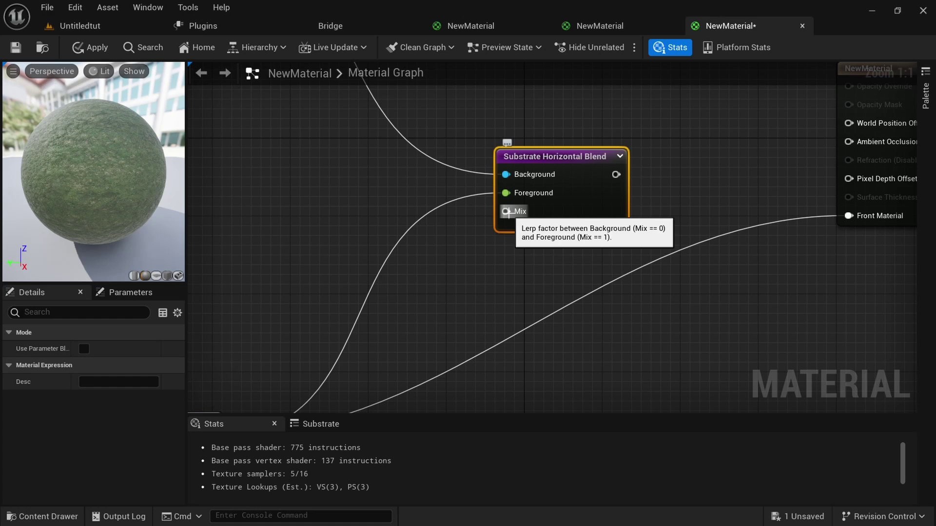
{"action": "key", "text": "ctrl+space"}
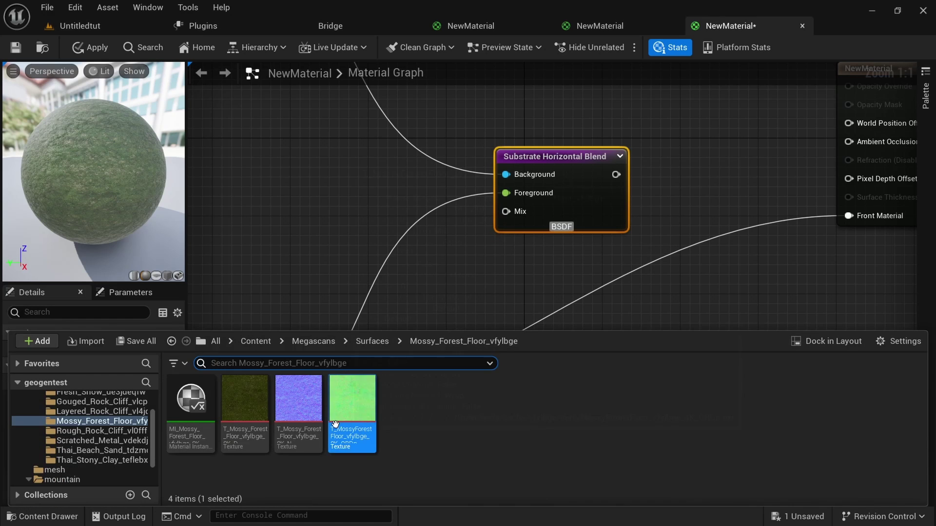
{"action": "scroll", "coordinate": [80, 452], "scroll_direction": "down", "scroll_amount": 1}
{"action": "left_click", "coordinate": [67, 449]}
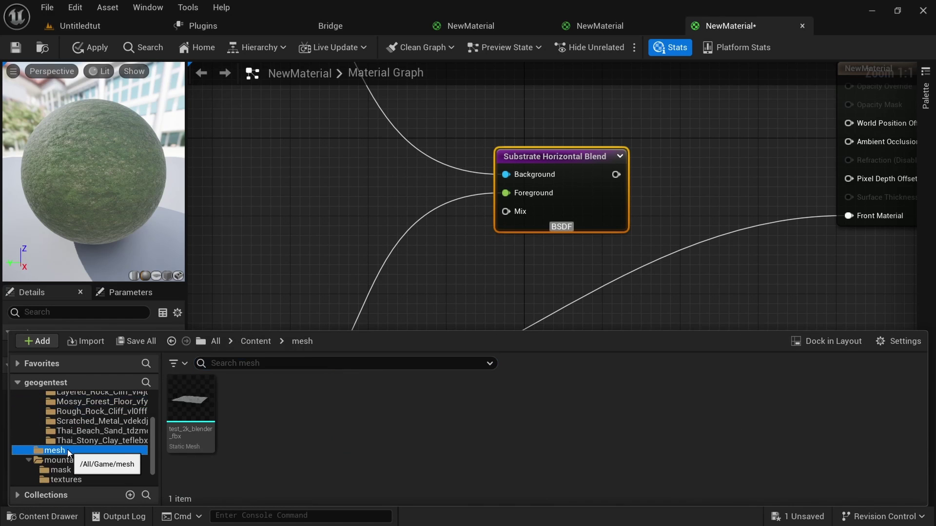
{"action": "scroll", "coordinate": [77, 442], "scroll_direction": "down", "scroll_amount": 3}
{"action": "left_click", "coordinate": [28, 441]}
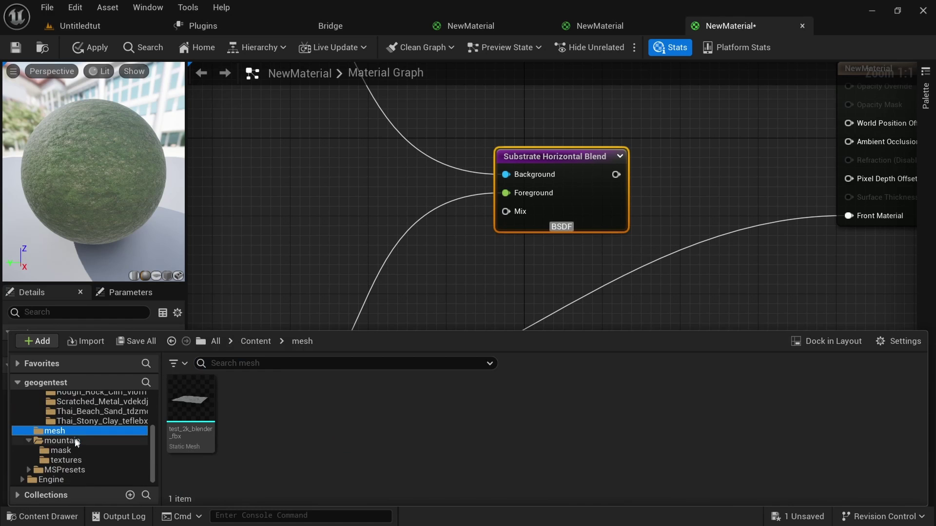
{"action": "left_click", "coordinate": [65, 451]}
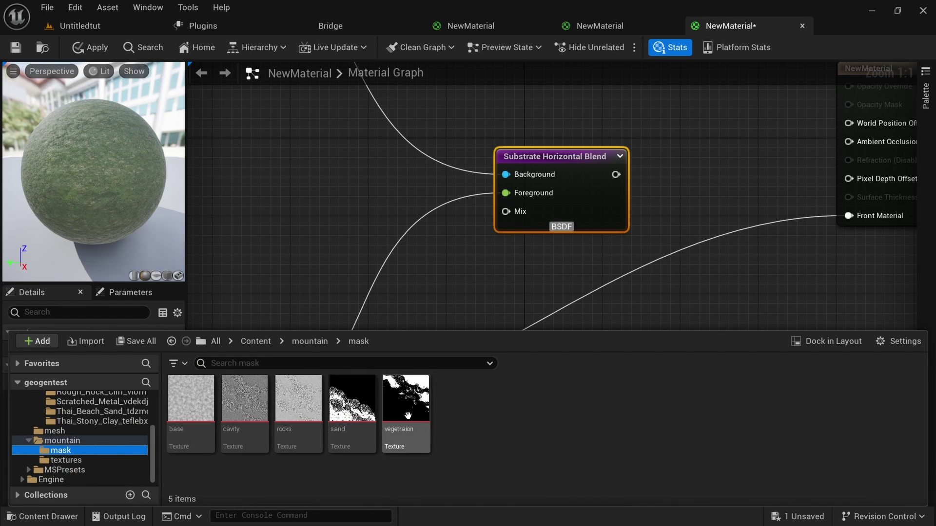
{"action": "mouse_move", "coordinate": [406, 405]}
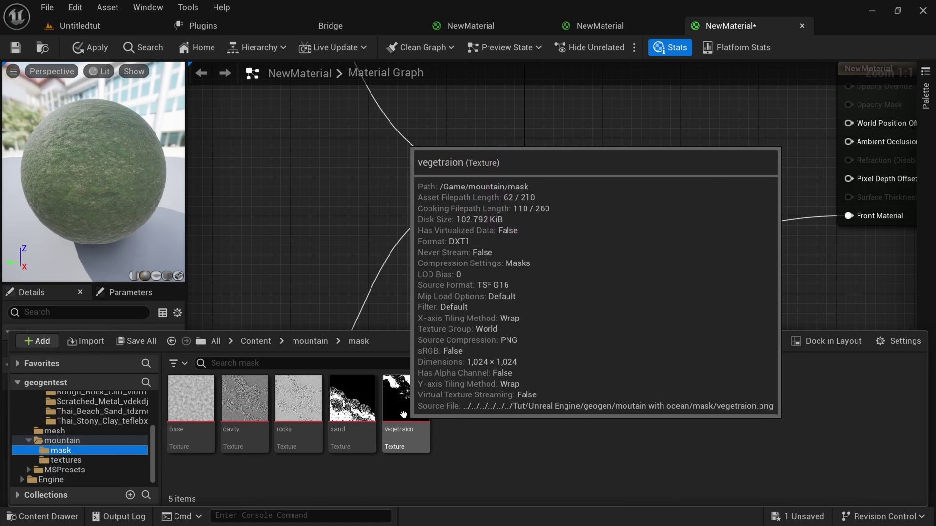
{"action": "left_click_drag", "start_coordinate": [406, 406], "coordinate": [461, 277]}
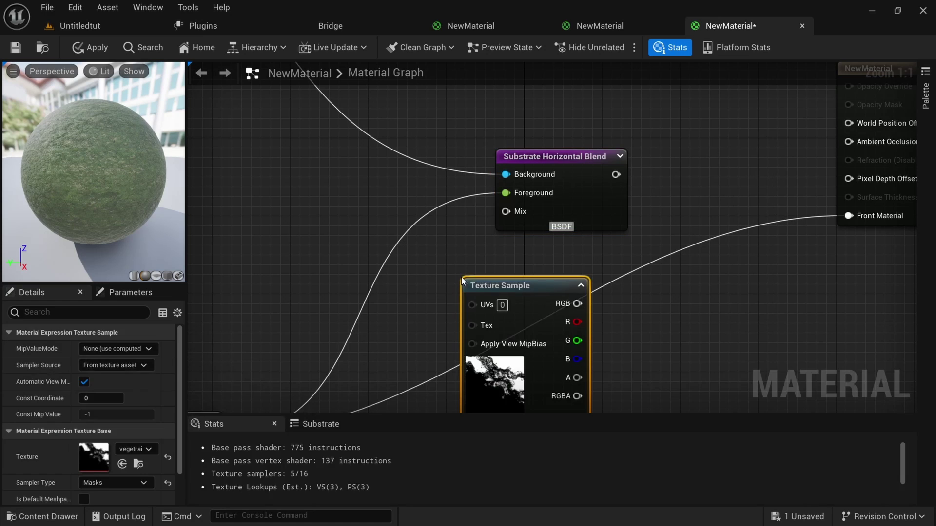
{"action": "left_click_drag", "start_coordinate": [519, 280], "coordinate": [485, 292]}
{"action": "left_click_drag", "start_coordinate": [542, 311], "coordinate": [506, 212]}
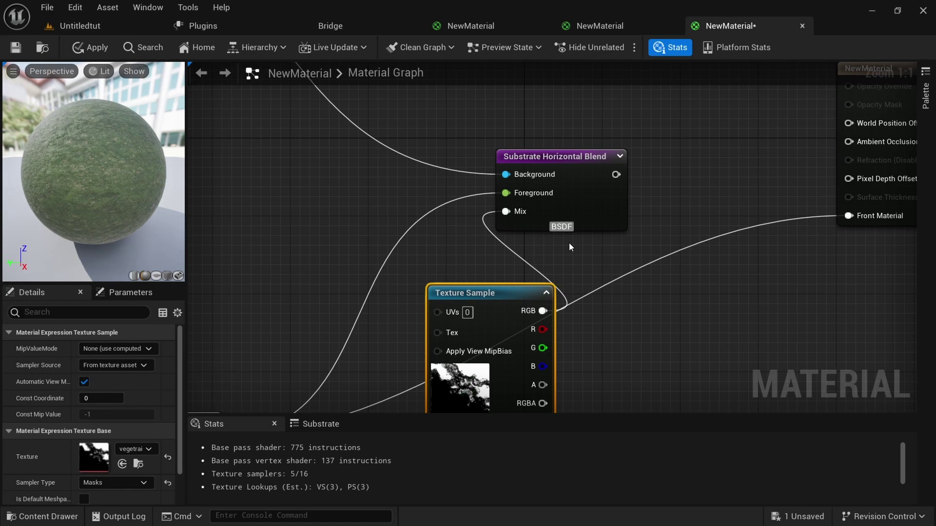
Step: Connect the Substrate Horizontal Blend output to NewMaterial's Front Material and apply the material changes
{"action": "scroll", "coordinate": [575, 263], "scroll_direction": "down", "scroll_amount": 2}
{"action": "right_click_drag", "start_coordinate": [585, 268], "coordinate": [564, 313]}
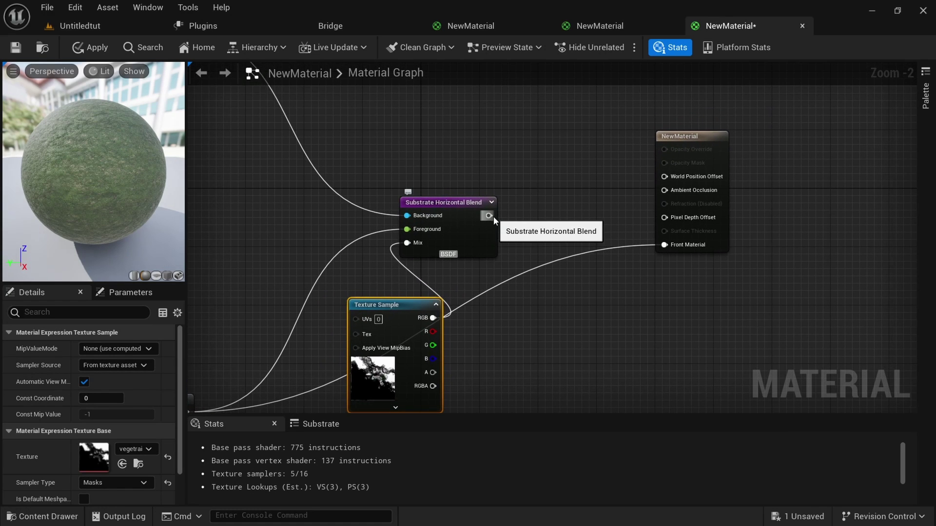
{"action": "left_click_drag", "start_coordinate": [489, 215], "coordinate": [666, 245]}
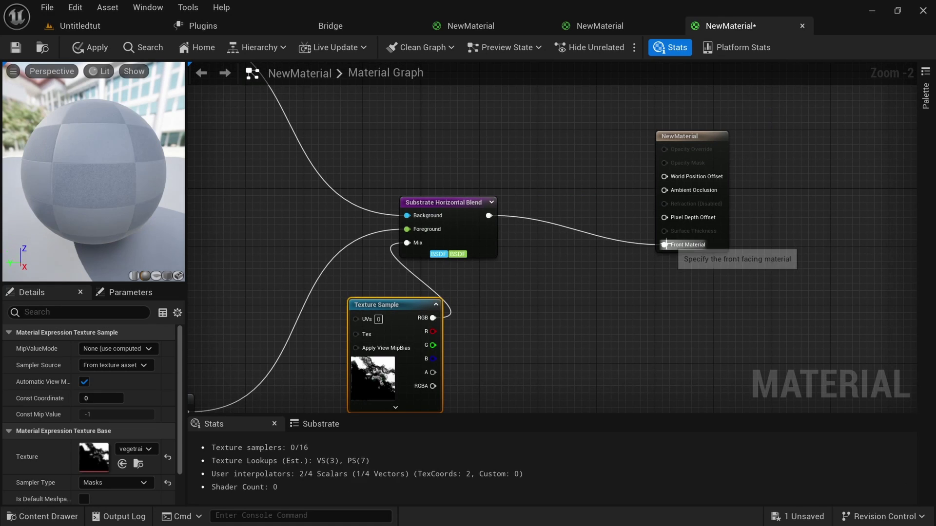
{"action": "scroll", "coordinate": [543, 278], "scroll_direction": "down", "scroll_amount": 3}
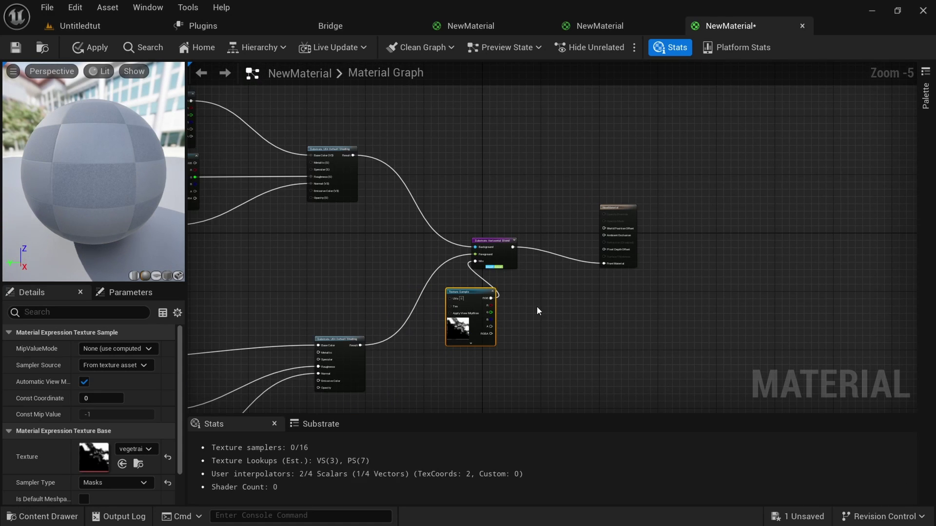
{"action": "left_click", "coordinate": [90, 48]}
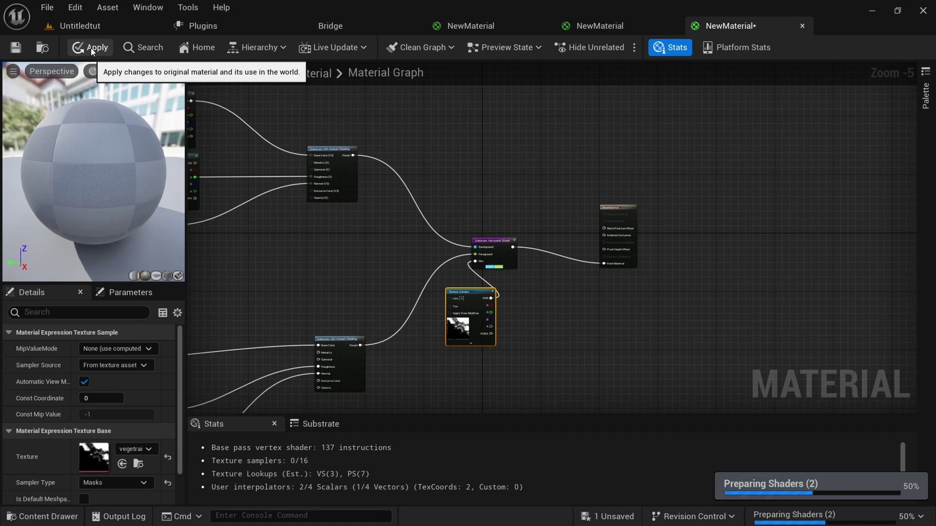
{"action": "left_click", "coordinate": [91, 48]}
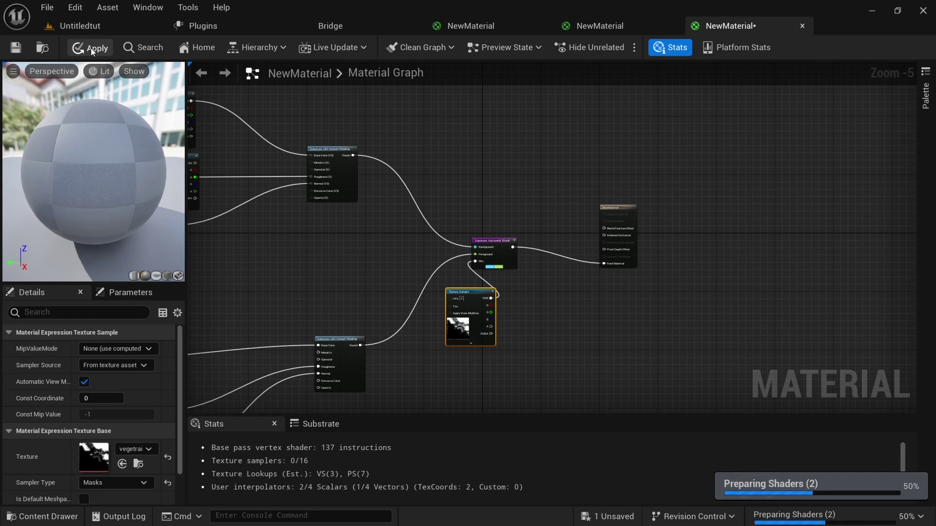
Step: Inspect the blended rock and moss on the mountain from several angles in the Untitledtut level
{"action": "left_click", "coordinate": [112, 25]}
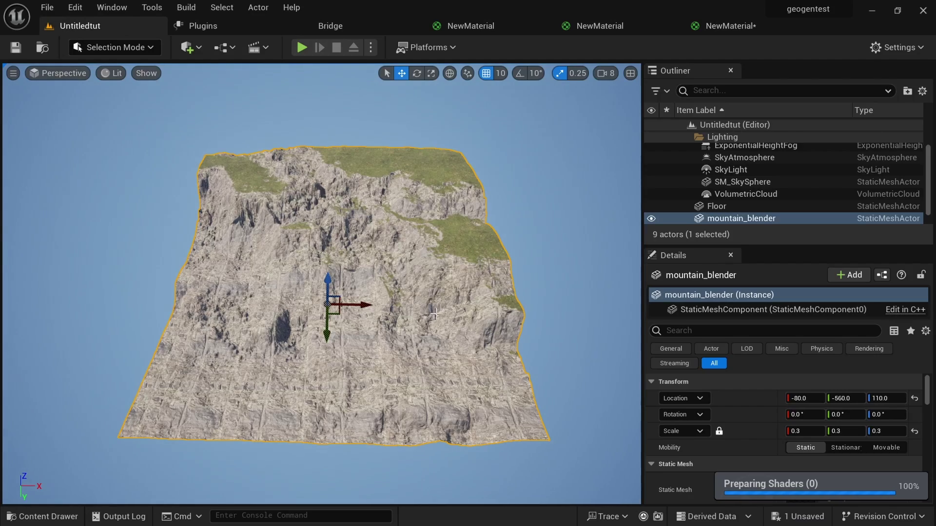
{"action": "left_click_drag", "start_coordinate": [438, 312], "coordinate": [429, 331], "text": "alt"}
{"action": "left_click_drag", "start_coordinate": [424, 278], "coordinate": [385, 274], "text": "alt"}
{"action": "left_click_drag", "start_coordinate": [385, 312], "coordinate": [445, 293], "text": "alt"}
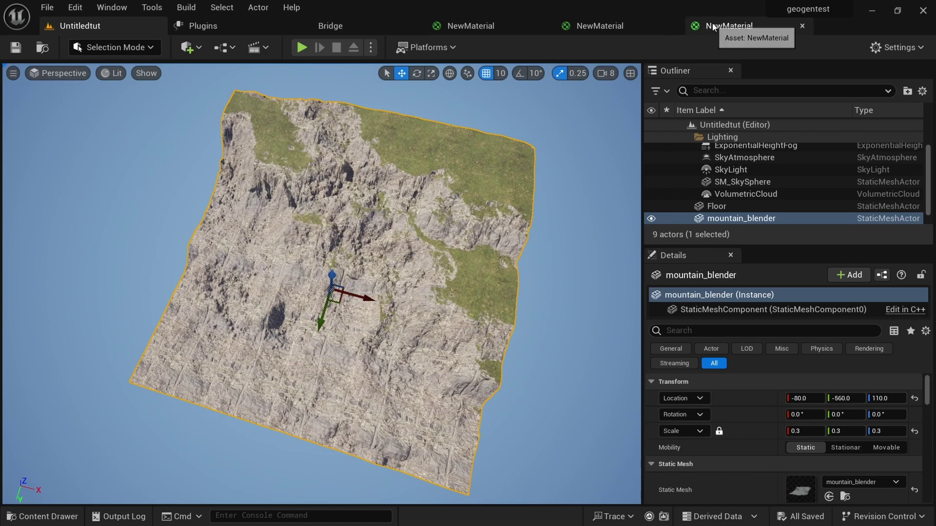
Step: Return to the NewMaterial graph and move the NewMaterial output node well away from the Substrate Horizontal Blend node
{"action": "left_click", "coordinate": [712, 26]}
{"action": "scroll", "coordinate": [480, 346], "scroll_direction": "down", "scroll_amount": 2}
{"action": "right_click_drag", "start_coordinate": [480, 346], "coordinate": [493, 235]}
{"action": "left_click_drag", "start_coordinate": [519, 129], "coordinate": [690, 138]}
{"action": "scroll", "coordinate": [443, 175], "scroll_direction": "up", "scroll_amount": 3}
{"action": "scroll", "coordinate": [443, 174], "scroll_direction": "down", "scroll_amount": 2}
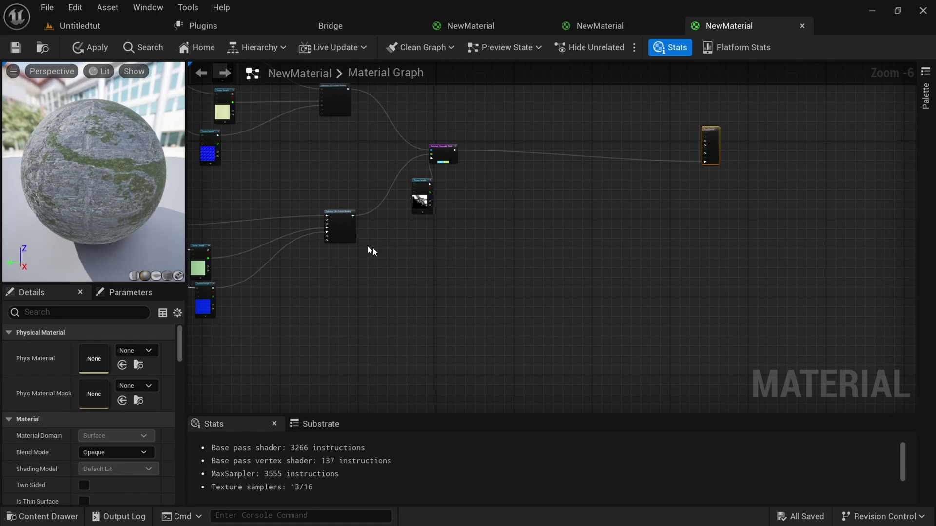
Step: Duplicate the moss Substrate UE4 Default Shading node and place the copy in the empty area below the NewMaterial output node
{"action": "left_click", "coordinate": [345, 213]}
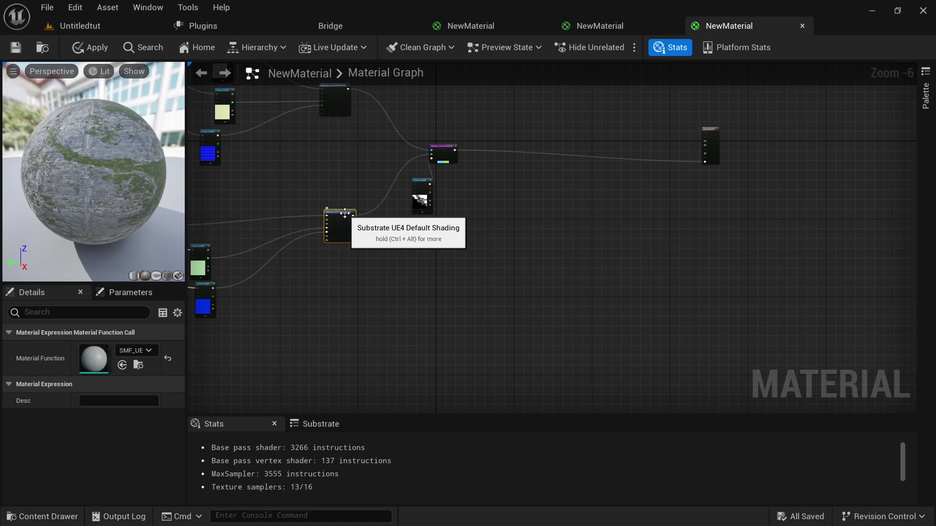
{"action": "key", "text": "ctrl+d"}
{"action": "left_click_drag", "start_coordinate": [370, 223], "coordinate": [660, 261]}
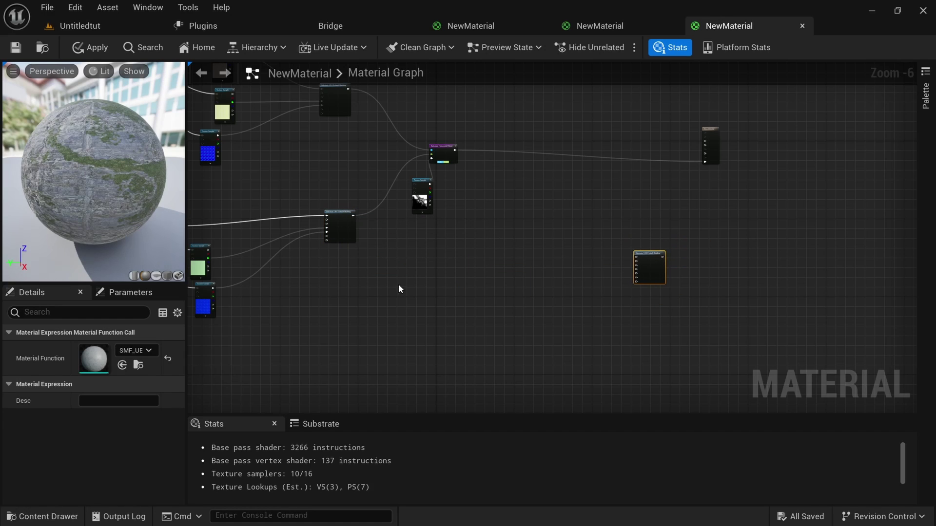
{"action": "scroll", "coordinate": [296, 281], "scroll_direction": "down", "scroll_amount": 1}
Step: Add the Thai_Beach_Sand colour texture to the graph and connect its RGB to the duplicated shading node's Base Color
{"action": "key", "text": "ctrl+space"}
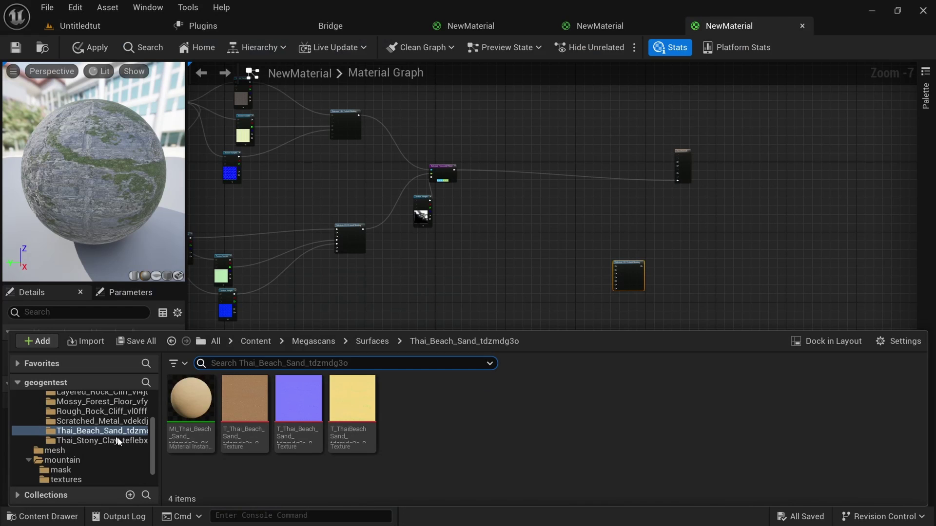
{"action": "left_click_drag", "start_coordinate": [239, 412], "coordinate": [479, 239]}
{"action": "scroll", "coordinate": [515, 263], "scroll_direction": "up", "scroll_amount": 5}
{"action": "scroll", "coordinate": [510, 268], "scroll_direction": "down", "scroll_amount": 1}
{"action": "left_click_drag", "start_coordinate": [435, 184], "coordinate": [819, 277]}
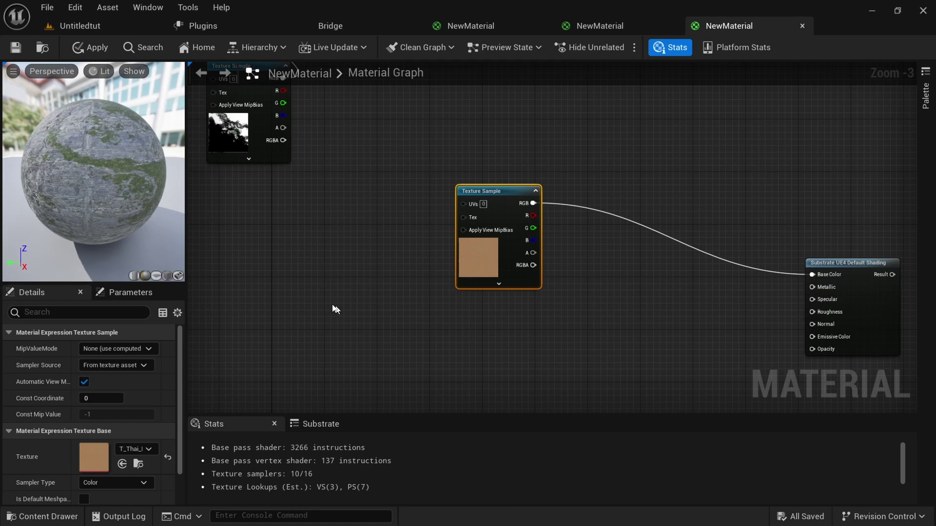
Step: Add the Thai_Beach_Sand normal texture and connect its RGB to the sand shading node's Normal input
{"action": "key", "text": "ctrl+space"}
{"action": "left_click_drag", "start_coordinate": [279, 420], "coordinate": [680, 346]}
{"action": "scroll", "coordinate": [744, 339], "scroll_direction": "up", "scroll_amount": 1}
{"action": "right_click_drag", "start_coordinate": [744, 334], "coordinate": [640, 251]}
{"action": "left_click_drag", "start_coordinate": [608, 279], "coordinate": [703, 246]}
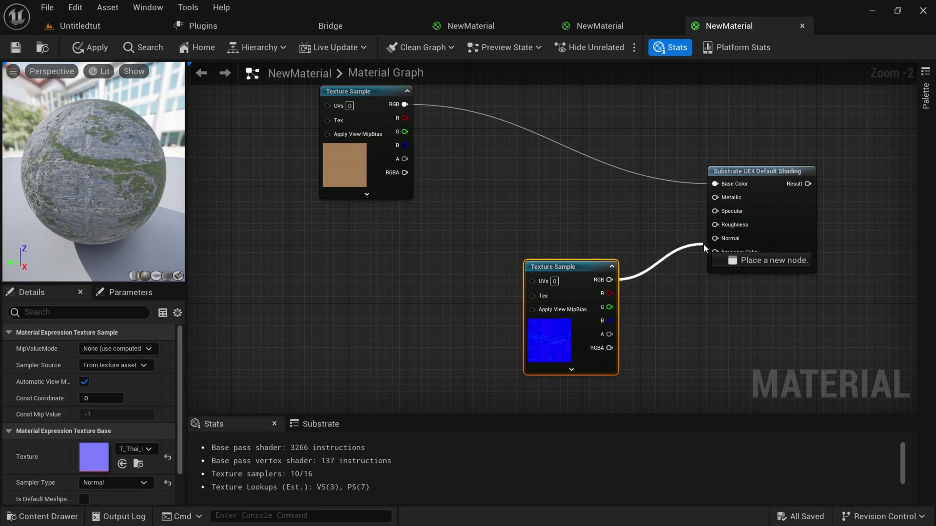
Step: Add the Thai_Beach_Sand packed mask texture and connect its G channel to the sand shading node's Roughness input
{"action": "key", "text": "ctrl+space"}
{"action": "left_click_drag", "start_coordinate": [352, 426], "coordinate": [465, 214]}
{"action": "left_click_drag", "start_coordinate": [519, 195], "coordinate": [513, 157]}
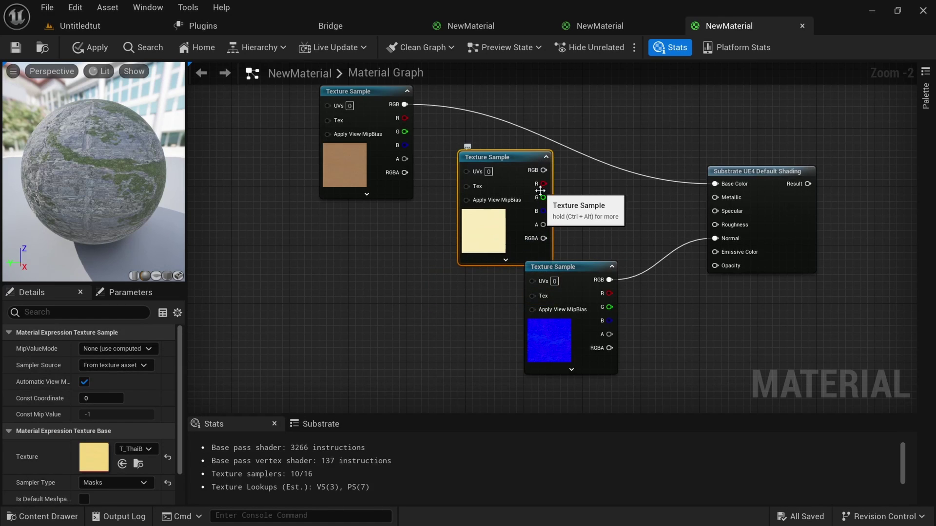
{"action": "left_click_drag", "start_coordinate": [541, 198], "coordinate": [715, 225]}
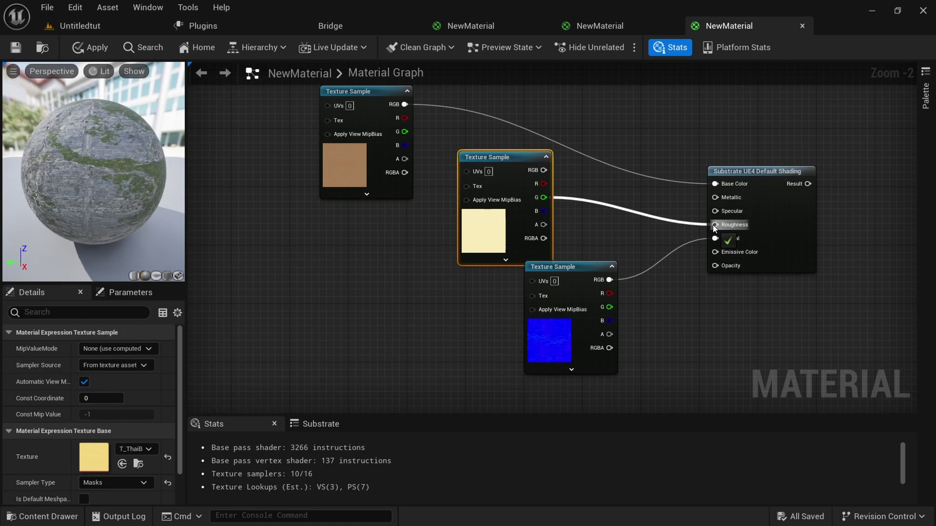
Step: Reposition the Substrate Horizontal Blend and NewMaterial output nodes farther along the graph to free space around the sand nodes
{"action": "scroll", "coordinate": [713, 224], "scroll_direction": "down", "scroll_amount": 3}
{"action": "right_click_drag", "start_coordinate": [788, 263], "coordinate": [599, 362]}
{"action": "scroll", "coordinate": [599, 363], "scroll_direction": "down", "scroll_amount": 3}
{"action": "right_click_drag", "start_coordinate": [585, 271], "coordinate": [532, 277]}
{"action": "left_click_drag", "start_coordinate": [347, 252], "coordinate": [443, 253]}
{"action": "left_click_drag", "start_coordinate": [570, 236], "coordinate": [720, 245]}
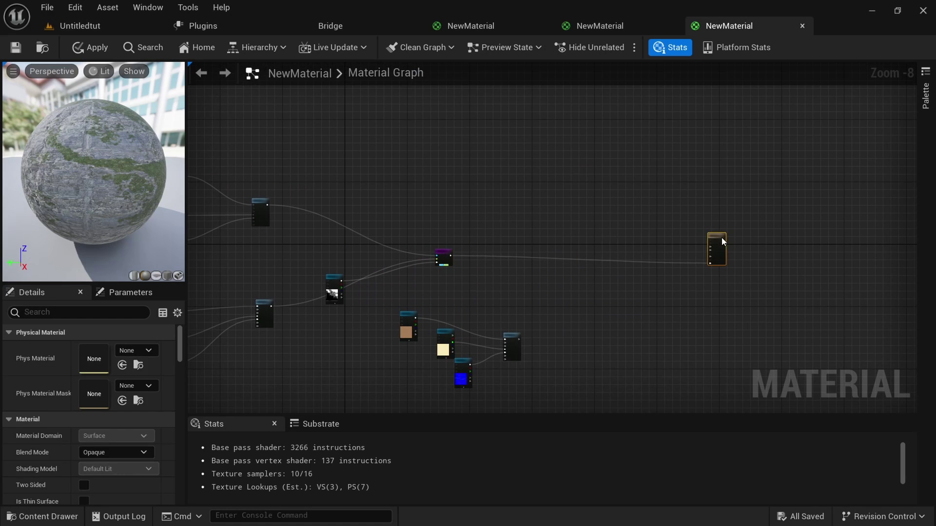
Step: Connect the sand Substrate UE4 Default Shading Result to NewMaterial's Front Material
{"action": "scroll", "coordinate": [423, 253], "scroll_direction": "up", "scroll_amount": 2}
{"action": "right_click_drag", "start_coordinate": [519, 306], "coordinate": [437, 267]}
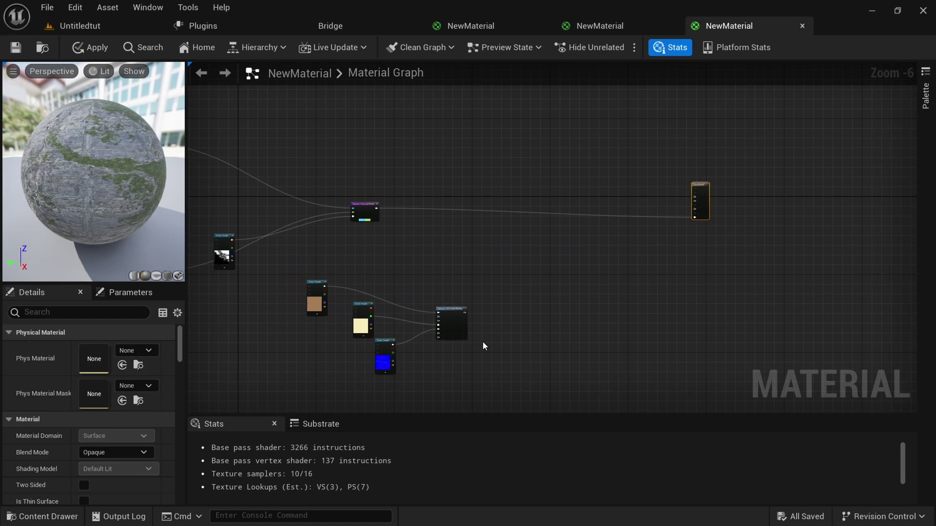
{"action": "scroll", "coordinate": [483, 340], "scroll_direction": "up", "scroll_amount": 3}
{"action": "scroll", "coordinate": [449, 288], "scroll_direction": "down", "scroll_amount": 2}
{"action": "right_click_drag", "start_coordinate": [542, 280], "coordinate": [498, 311]}
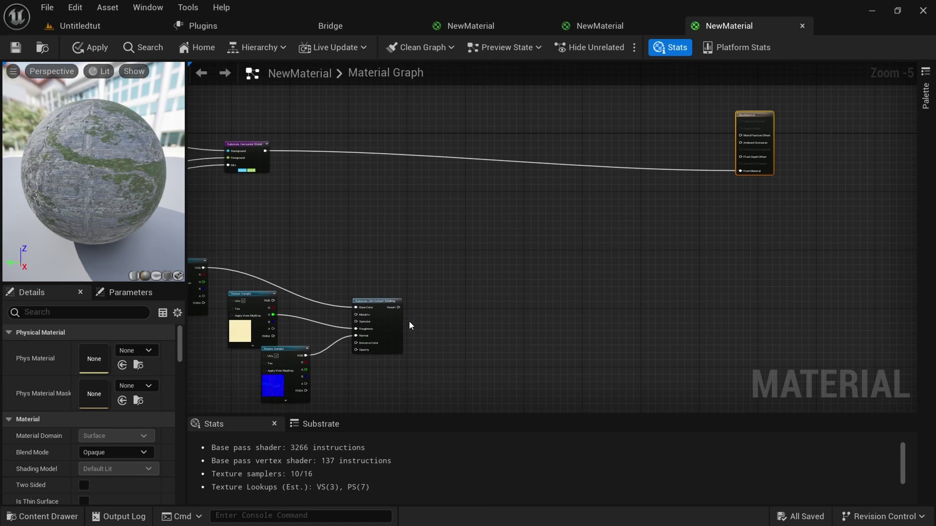
{"action": "mouse_move", "coordinate": [399, 307]}
{"action": "left_mouse_down"}
{"action": "mouse_move", "coordinate": [568, 261]}
{"action": "mouse_move", "coordinate": [560, 262]}
{"action": "mouse_move", "coordinate": [736, 173]}
{"action": "left_mouse_up"}
{"action": "left_click", "coordinate": [614, 243]}
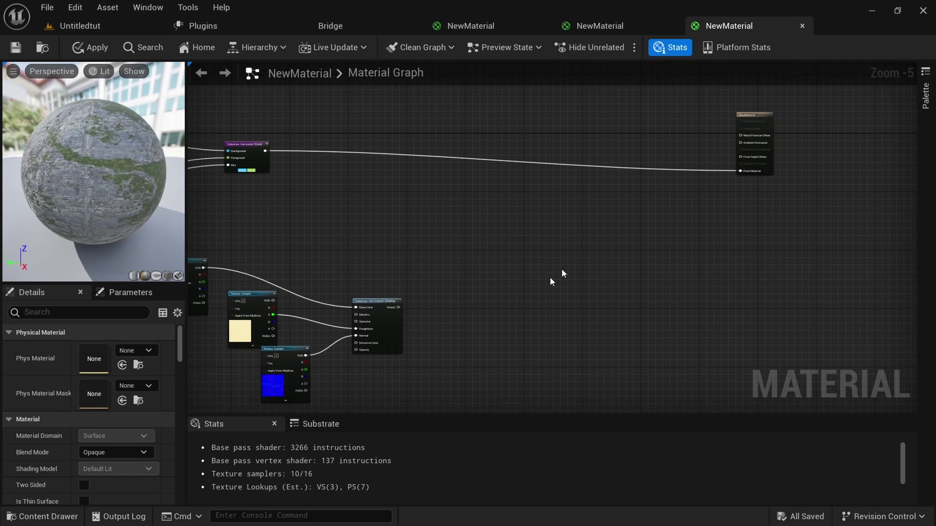
{"action": "mouse_move", "coordinate": [399, 308]}
{"action": "left_mouse_down"}
{"action": "mouse_move", "coordinate": [739, 180]}
{"action": "mouse_move", "coordinate": [741, 171]}
{"action": "left_mouse_up"}
Step: Copy the rock textures' three UV tiling nodes and paste them beside the sand texture samples
{"action": "scroll", "coordinate": [699, 249], "scroll_direction": "down", "scroll_amount": 3}
{"action": "right_click_drag", "start_coordinate": [552, 273], "coordinate": [706, 276]}
{"action": "right_click_drag", "start_coordinate": [426, 307], "coordinate": [494, 323]}
{"action": "left_click_drag", "start_coordinate": [349, 167], "coordinate": [358, 172]}
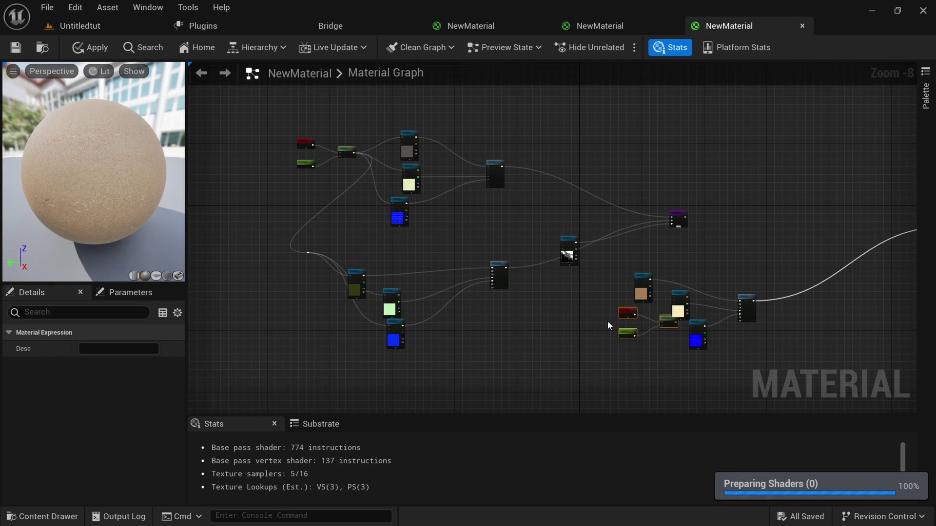
{"action": "key", "text": "ctrl+v"}
{"action": "left_click_drag", "start_coordinate": [557, 287], "coordinate": [679, 237]}
Step: Connect the copied tiling node output to the UVs of the sand colour, mask and normal texture samples
{"action": "scroll", "coordinate": [616, 294], "scroll_direction": "up", "scroll_amount": 5}
{"action": "left_click_drag", "start_coordinate": [579, 276], "coordinate": [803, 296]}
{"action": "right_click_drag", "start_coordinate": [638, 315], "coordinate": [574, 227]}
{"action": "left_click_drag", "start_coordinate": [513, 190], "coordinate": [800, 306]}
{"action": "scroll", "coordinate": [695, 339], "scroll_direction": "down", "scroll_amount": 2}
{"action": "right_click_drag", "start_coordinate": [675, 343], "coordinate": [473, 345]}
{"action": "scroll", "coordinate": [822, 288], "scroll_direction": "down", "scroll_amount": 2}
{"action": "right_click_drag", "start_coordinate": [827, 297], "coordinate": [661, 340]}
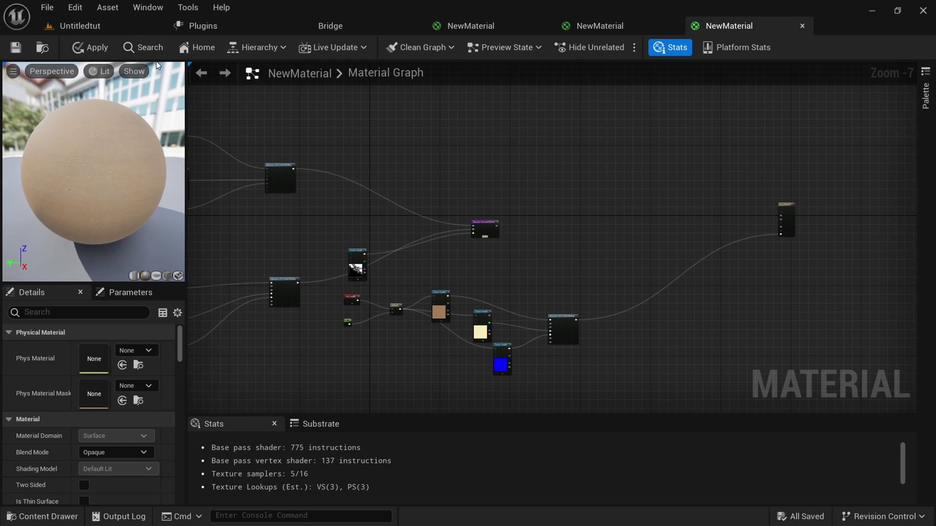
Step: Inspect the tiled sand material on the mountain from a lower angle in the Untitledtut level
{"action": "left_click", "coordinate": [94, 24]}
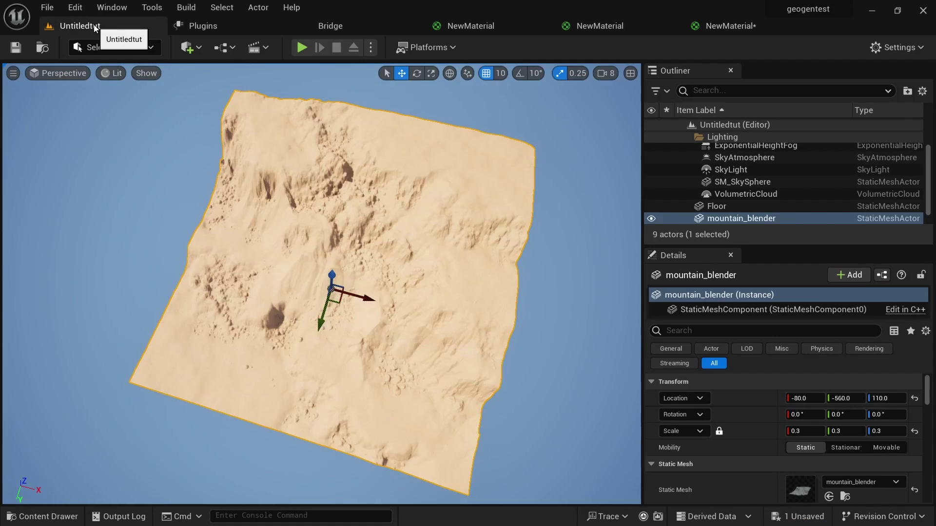
{"action": "left_click_drag", "start_coordinate": [331, 386], "coordinate": [302, 303], "text": "alt"}
{"action": "right_click_drag", "start_coordinate": [356, 316], "coordinate": [320, 394]}
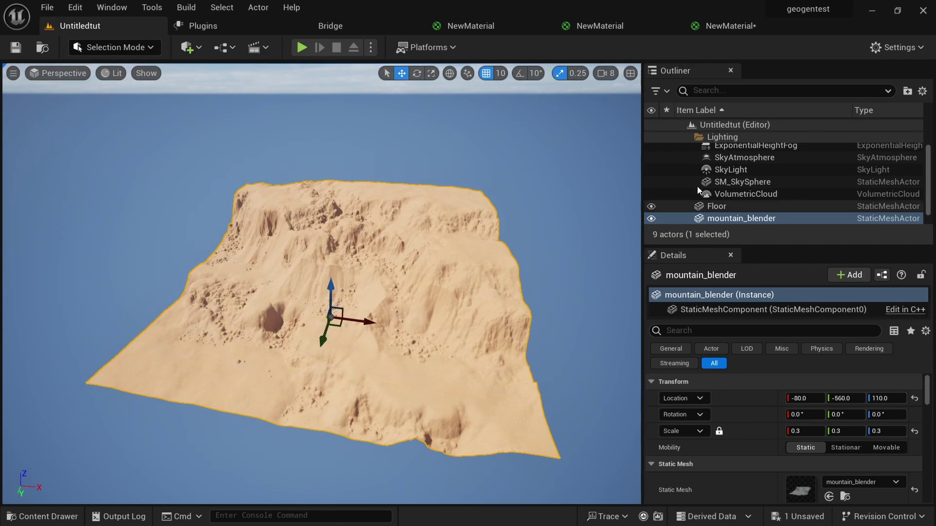
{"action": "left_click_drag", "start_coordinate": [432, 291], "coordinate": [434, 260], "text": "alt"}
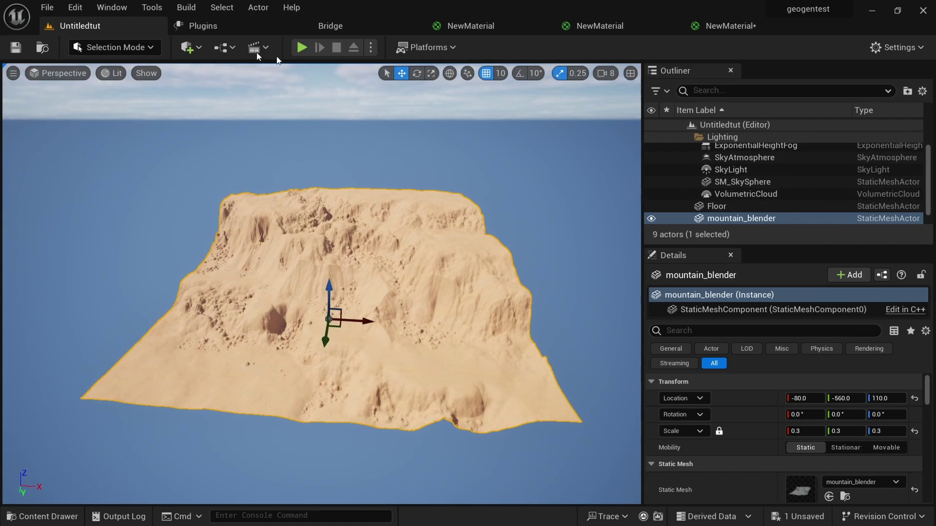
Step: Add a Post Process Volume to the level
{"action": "left_click", "coordinate": [187, 47]}
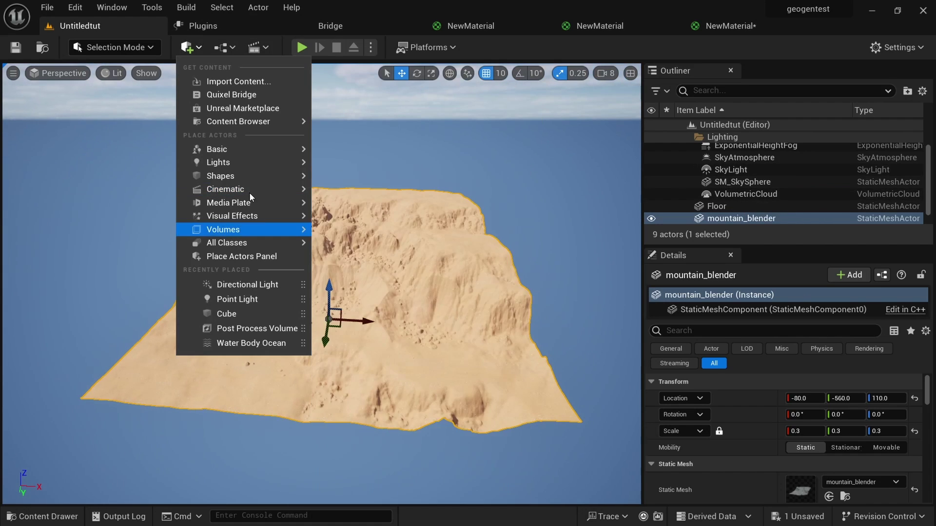
{"action": "mouse_move", "coordinate": [233, 229]}
{"action": "left_click", "coordinate": [385, 218]}
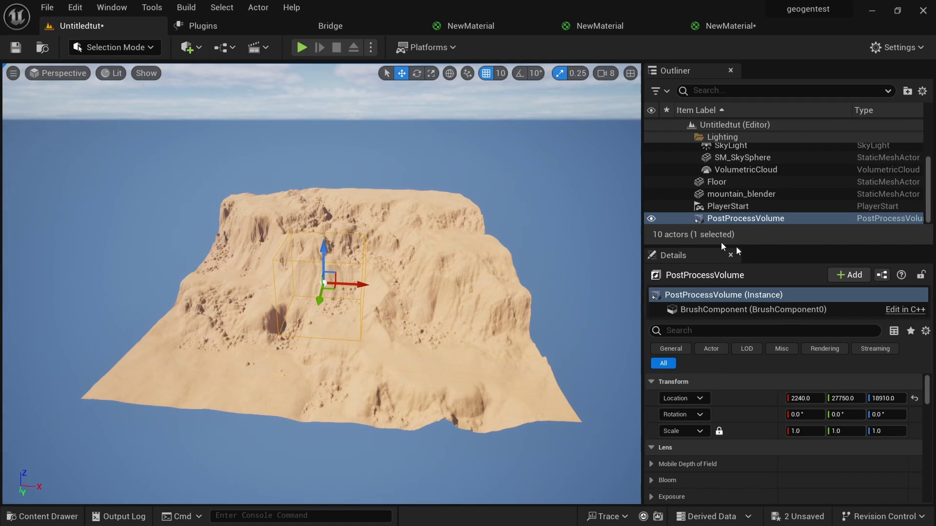
Step: Enable Infinite Extent (Unbound) for the Post Process Volume
{"action": "left_click", "coordinate": [720, 333]}
{"action": "type", "text": "infi"}
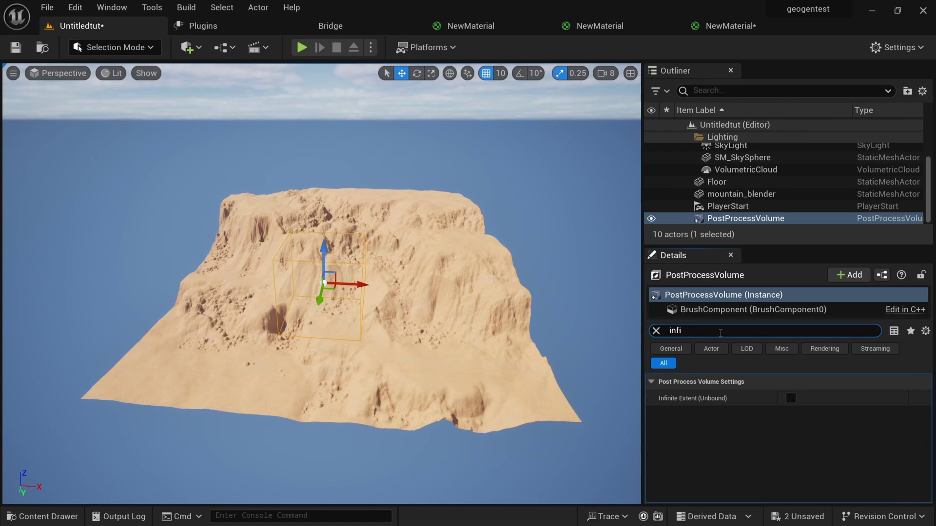
{"action": "left_click", "coordinate": [791, 398]}
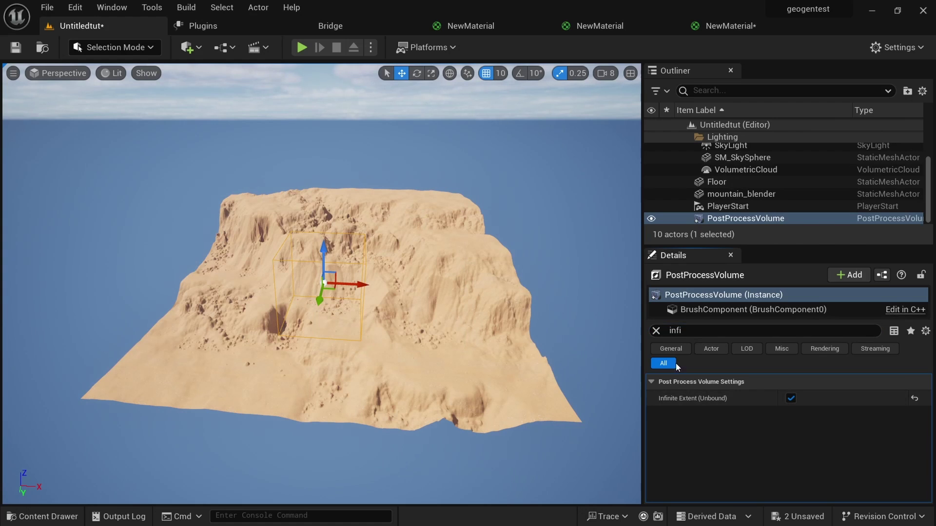
{"action": "left_click", "coordinate": [655, 331]}
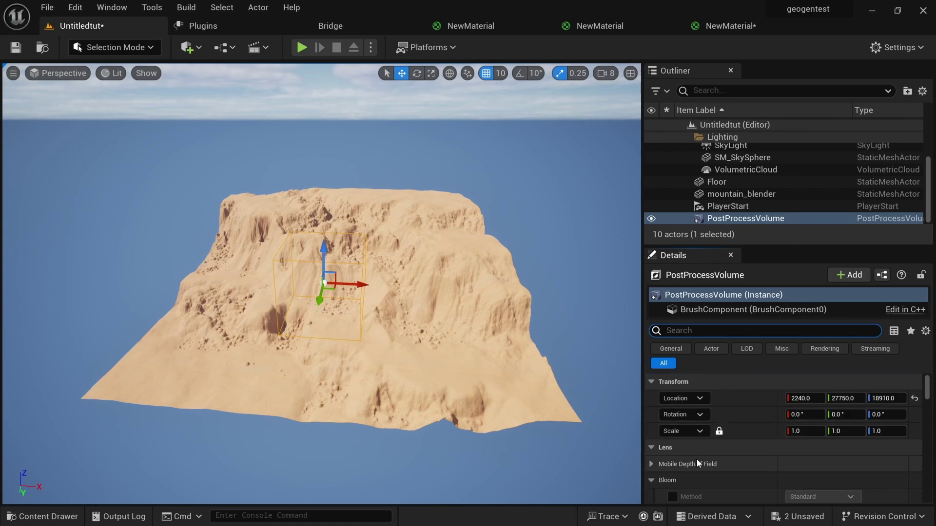
Step: Override the Post Process Volume's exposure metering mode with Auto Exposure Histogram and set Exposure Compensation to about 0.81
{"action": "scroll", "coordinate": [674, 450], "scroll_direction": "down", "scroll_amount": 3}
{"action": "left_click", "coordinate": [651, 422]}
{"action": "scroll", "coordinate": [662, 423], "scroll_direction": "down", "scroll_amount": 2}
{"action": "left_click", "coordinate": [673, 416]}
{"action": "left_click", "coordinate": [673, 433]}
{"action": "left_click_drag", "start_coordinate": [824, 433], "coordinate": [814, 432]}
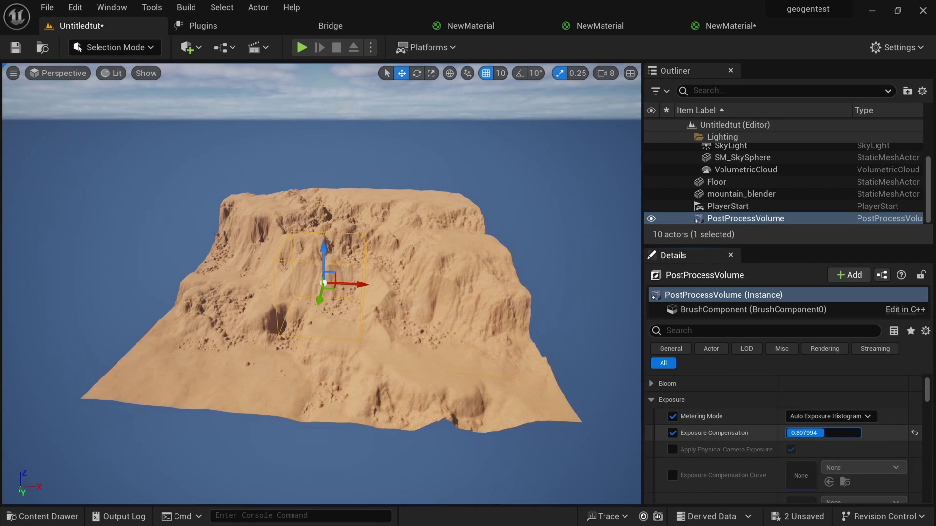
{"action": "key", "text": "g"}
{"action": "left_click_drag", "start_coordinate": [476, 362], "coordinate": [545, 238], "text": "alt"}
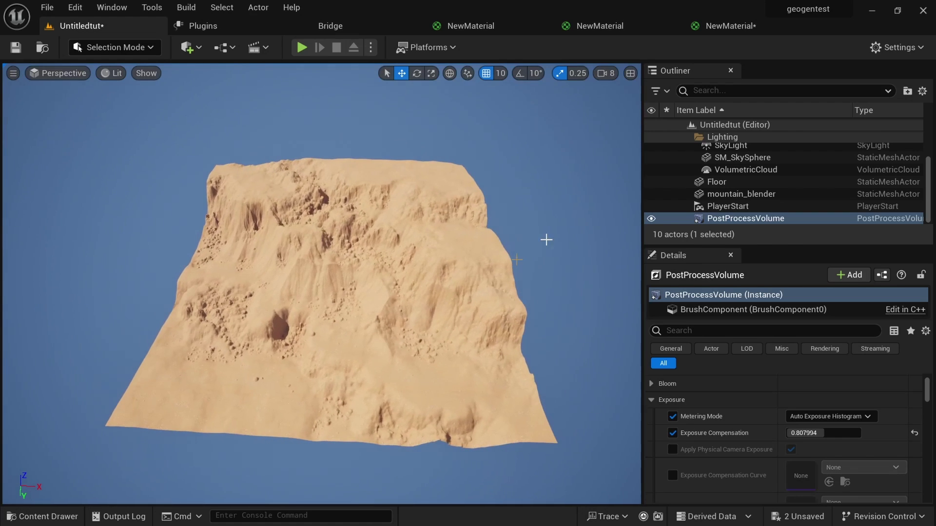
Step: Duplicate the Substrate Horizontal Blend node in the mountain material and place the copy between the original and the material output
{"action": "left_click", "coordinate": [724, 28]}
{"action": "right_click_drag", "start_coordinate": [672, 346], "coordinate": [597, 359]}
{"action": "left_click_drag", "start_coordinate": [407, 242], "coordinate": [441, 229]}
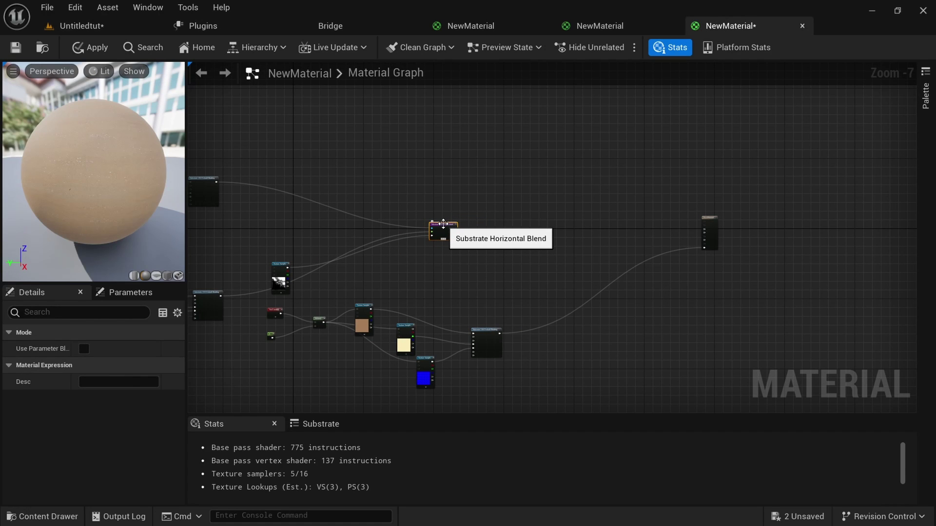
{"action": "key", "text": "ctrl+c"}
{"action": "left_click", "coordinate": [546, 232]}
{"action": "key", "text": "ctrl+v"}
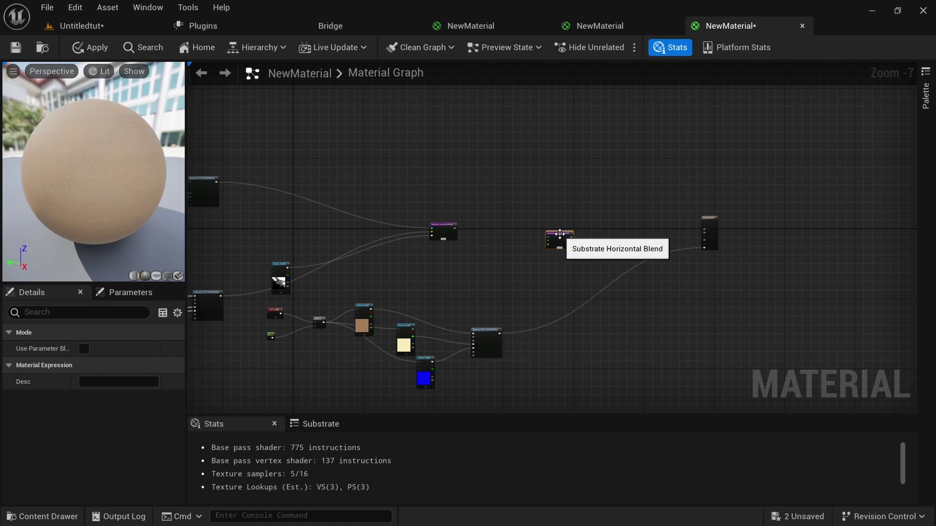
Step: Connect the sand shading result to the new blend's Foreground and the existing rock and moss blend to its Background
{"action": "scroll", "coordinate": [539, 300], "scroll_direction": "up", "scroll_amount": 2}
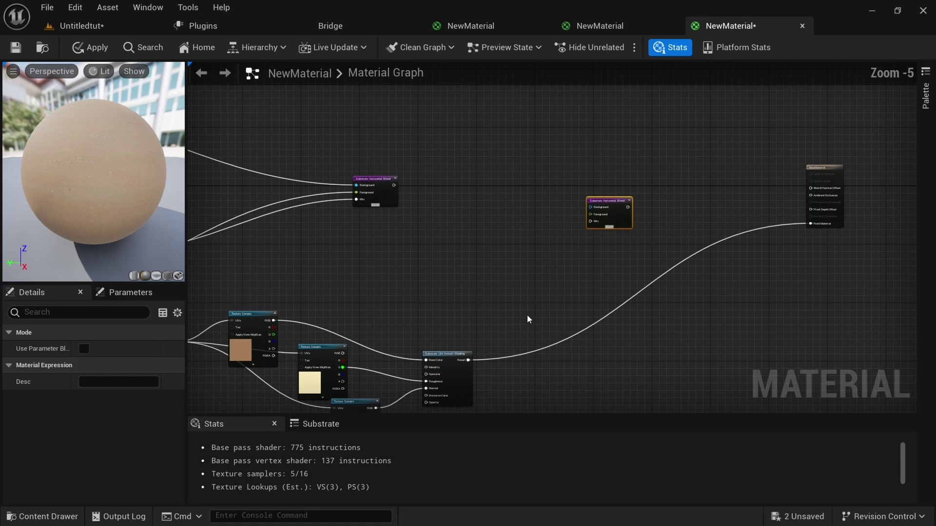
{"action": "scroll", "coordinate": [512, 338], "scroll_direction": "up", "scroll_amount": 2}
{"action": "right_click_drag", "start_coordinate": [446, 385], "coordinate": [424, 306]}
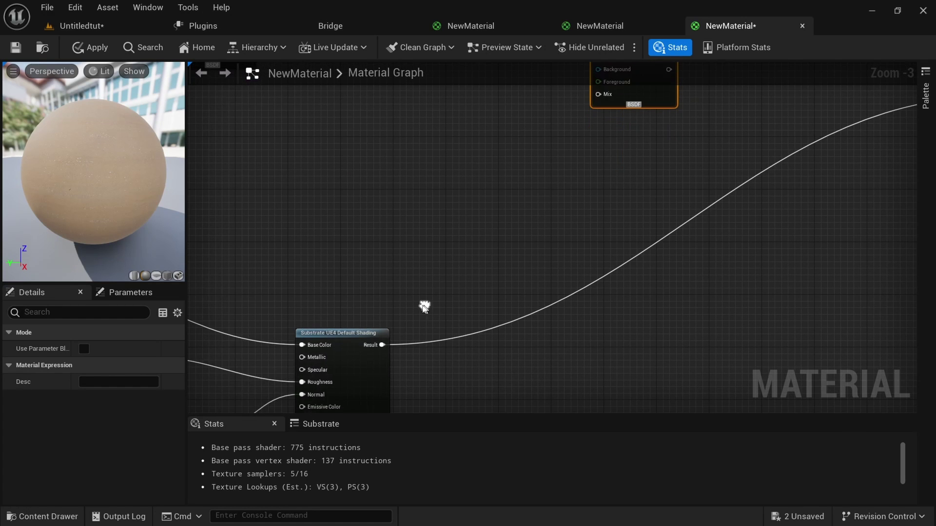
{"action": "right_click_drag", "start_coordinate": [395, 353], "coordinate": [413, 324]}
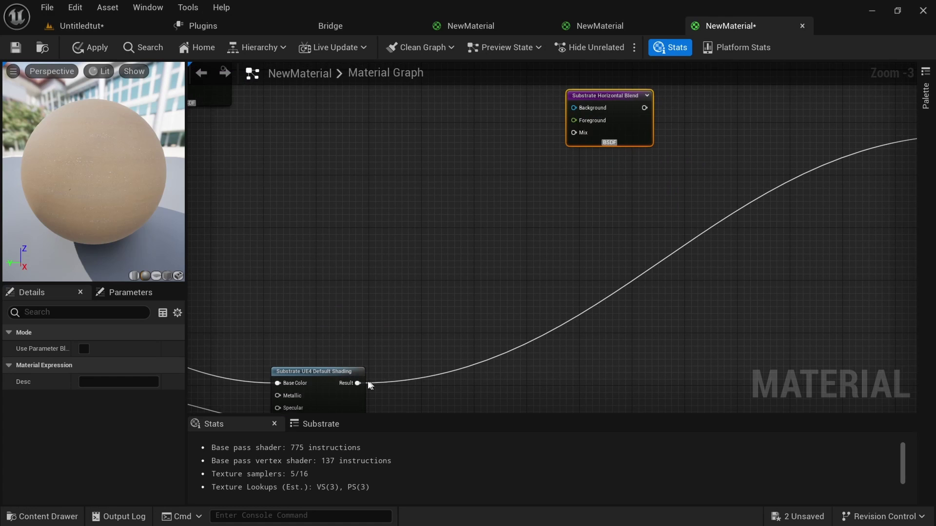
{"action": "mouse_move", "coordinate": [358, 383]}
{"action": "left_mouse_down"}
{"action": "mouse_move", "coordinate": [572, 159]}
{"action": "mouse_move", "coordinate": [572, 119]}
{"action": "left_mouse_up"}
{"action": "scroll", "coordinate": [498, 209], "scroll_direction": "down", "scroll_amount": 1}
{"action": "right_click_drag", "start_coordinate": [498, 209], "coordinate": [508, 305]}
{"action": "left_click_drag", "start_coordinate": [303, 190], "coordinate": [563, 219]}
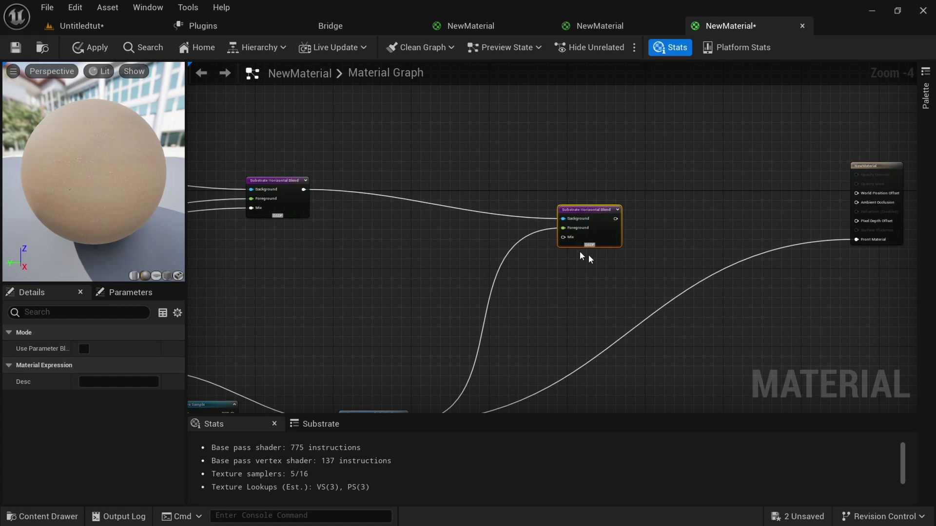
Step: Add the sand mask texture from the mountain/mask folder to the graph below the new blend node
{"action": "scroll", "coordinate": [565, 244], "scroll_direction": "down", "scroll_amount": 3}
{"action": "scroll", "coordinate": [565, 244], "scroll_direction": "up", "scroll_amount": 1}
{"action": "key", "text": "ctrl+space"}
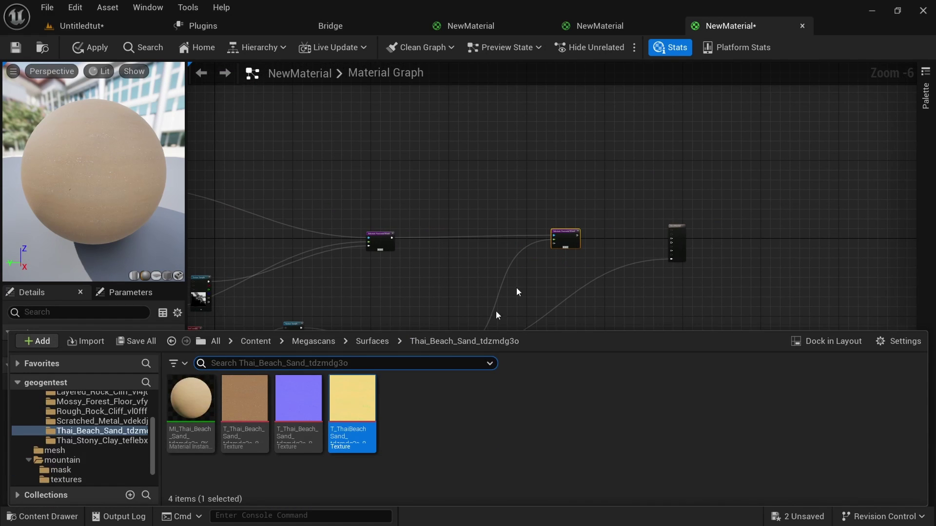
{"action": "scroll", "coordinate": [78, 438], "scroll_direction": "up", "scroll_amount": 3}
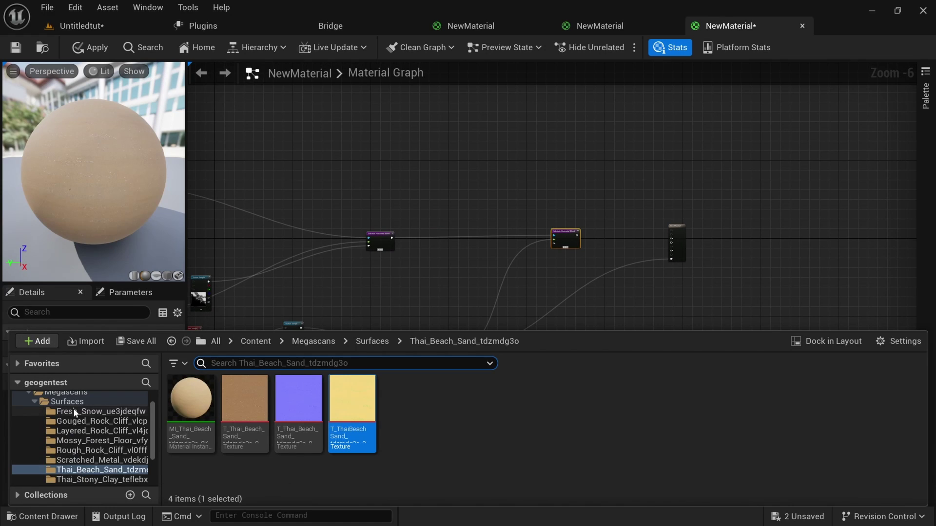
{"action": "scroll", "coordinate": [76, 419], "scroll_direction": "down", "scroll_amount": 3}
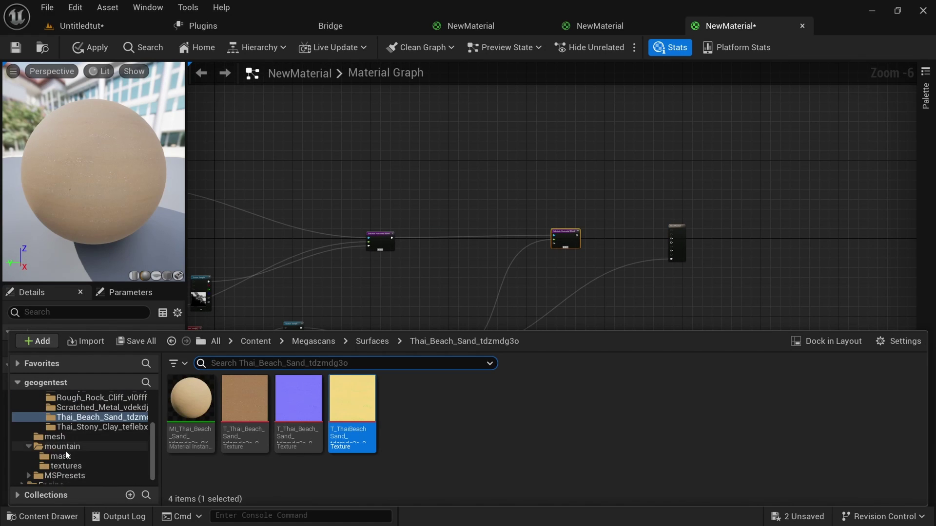
{"action": "left_click", "coordinate": [64, 456]}
{"action": "left_click", "coordinate": [352, 419]}
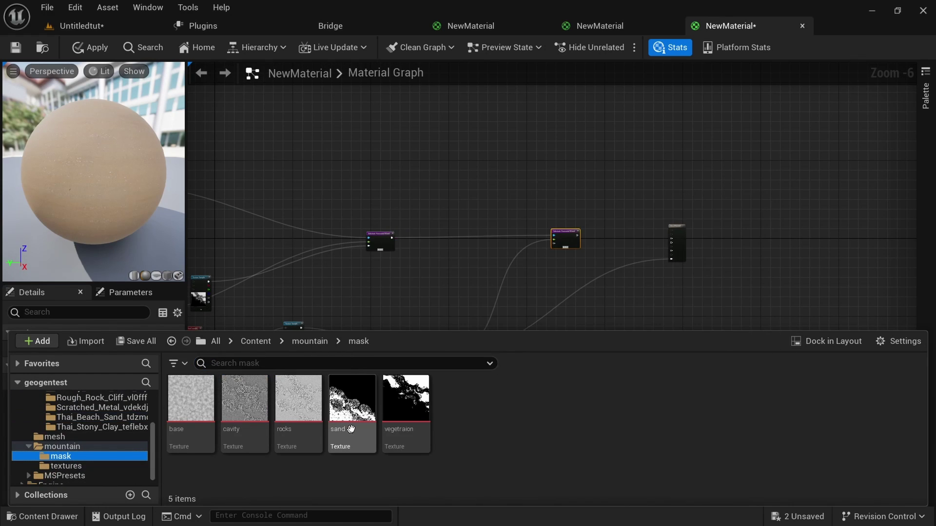
{"action": "left_click_drag", "start_coordinate": [352, 424], "coordinate": [536, 285]}
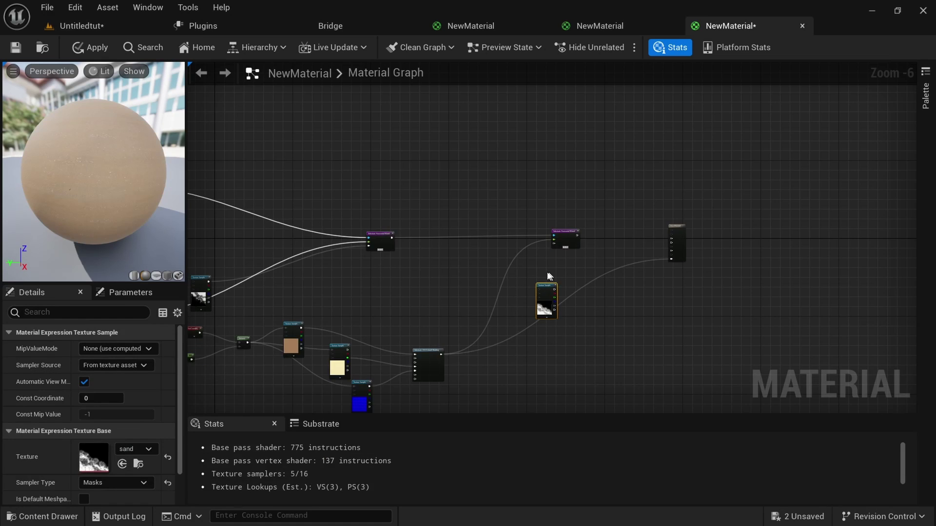
Step: Connect the sand mask's RGB output to the new blend's Mix input
{"action": "scroll", "coordinate": [541, 271], "scroll_direction": "up", "scroll_amount": 5}
{"action": "right_click_drag", "start_coordinate": [548, 264], "coordinate": [585, 204]}
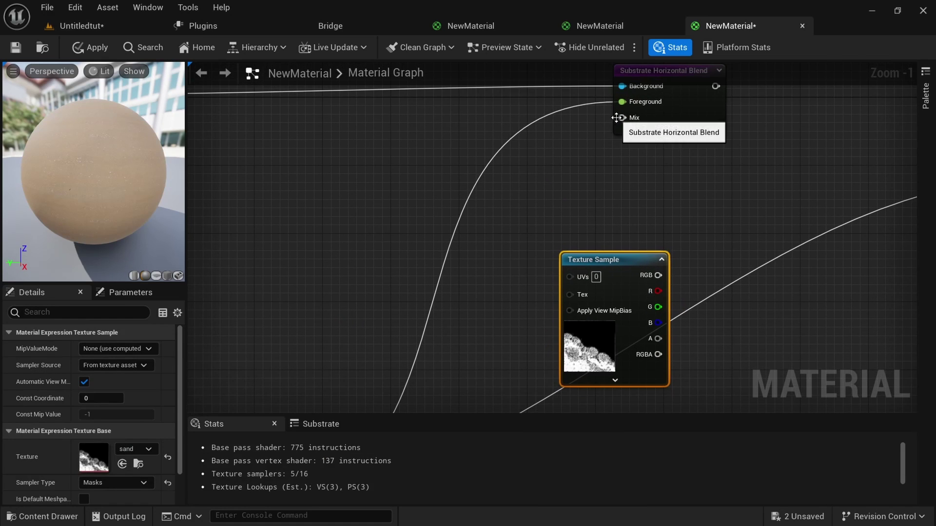
{"action": "left_click_drag", "start_coordinate": [621, 118], "coordinate": [665, 276]}
Step: Connect the new blend's output to the material's Front Material input and apply the changes
{"action": "scroll", "coordinate": [681, 287], "scroll_direction": "down", "scroll_amount": 4}
{"action": "right_click_drag", "start_coordinate": [682, 287], "coordinate": [602, 308]}
{"action": "left_click_drag", "start_coordinate": [599, 229], "coordinate": [741, 271]}
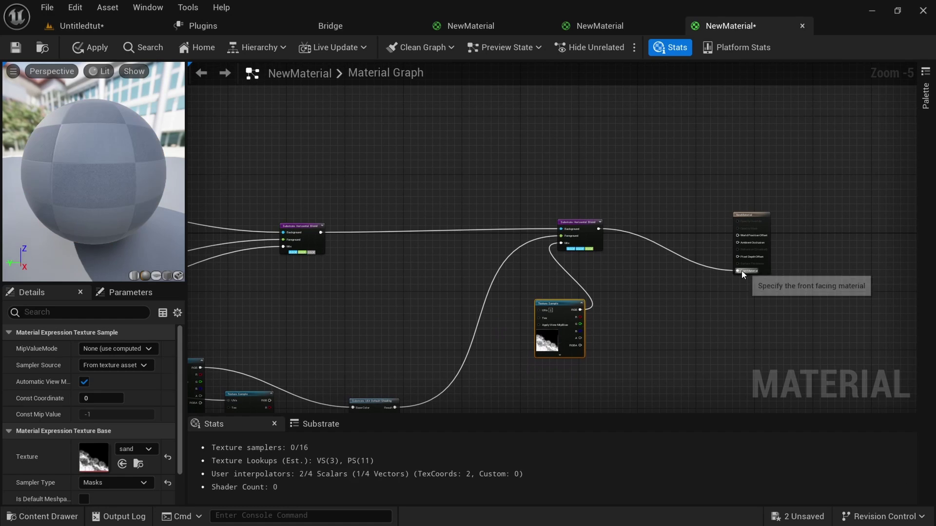
{"action": "left_click", "coordinate": [93, 48]}
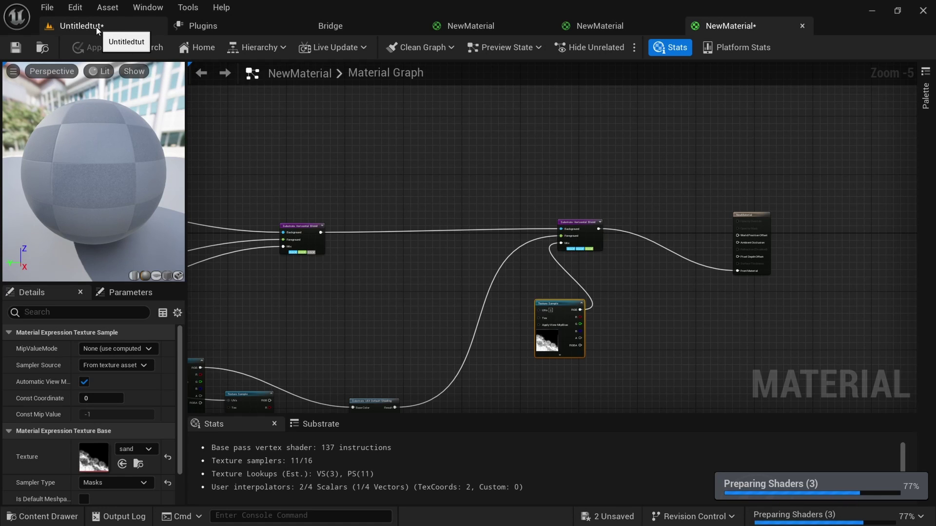
Step: Inspect the blended rock, moss and sand material on the mountain in the Untitledtut level from several angles
{"action": "left_click", "coordinate": [95, 28]}
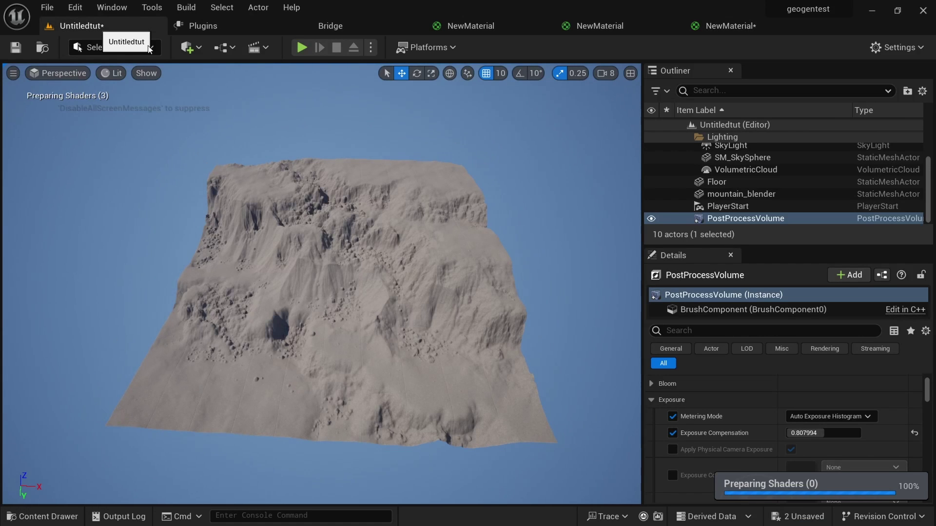
{"action": "left_click_drag", "start_coordinate": [406, 347], "coordinate": [468, 360], "text": "alt"}
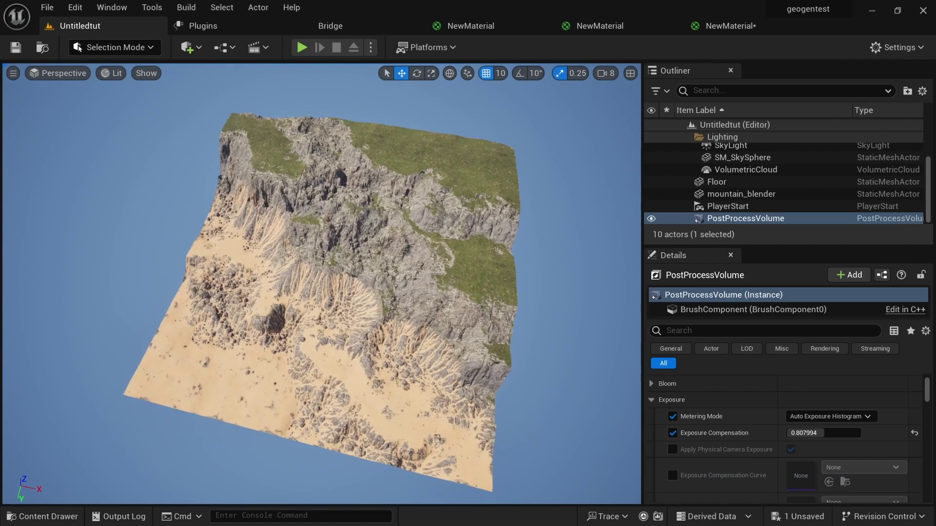
{"action": "left_click_drag", "start_coordinate": [370, 354], "coordinate": [395, 349], "text": "alt"}
{"action": "left_click_drag", "start_coordinate": [638, 336], "coordinate": [641, 336], "text": "alt"}
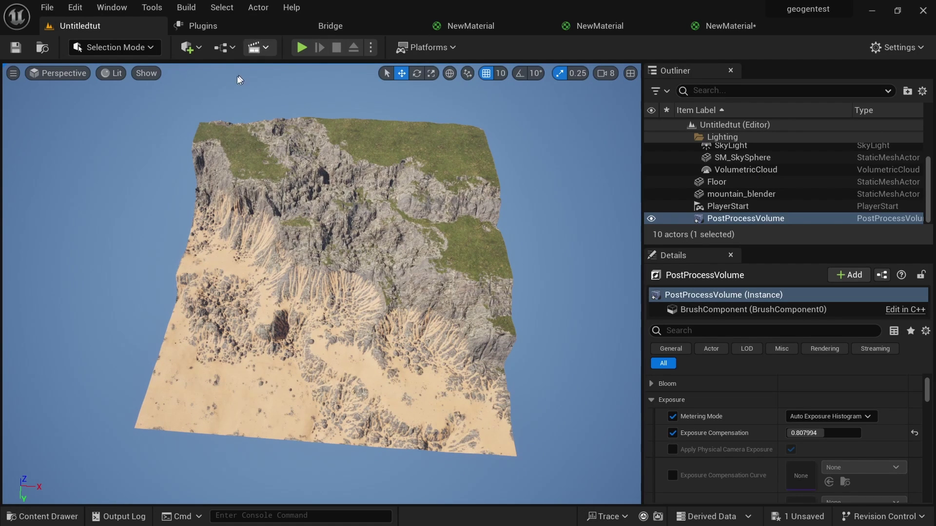
Step: Add a Water Body Ocean actor to the level and frame it in view
{"action": "left_click", "coordinate": [201, 49]}
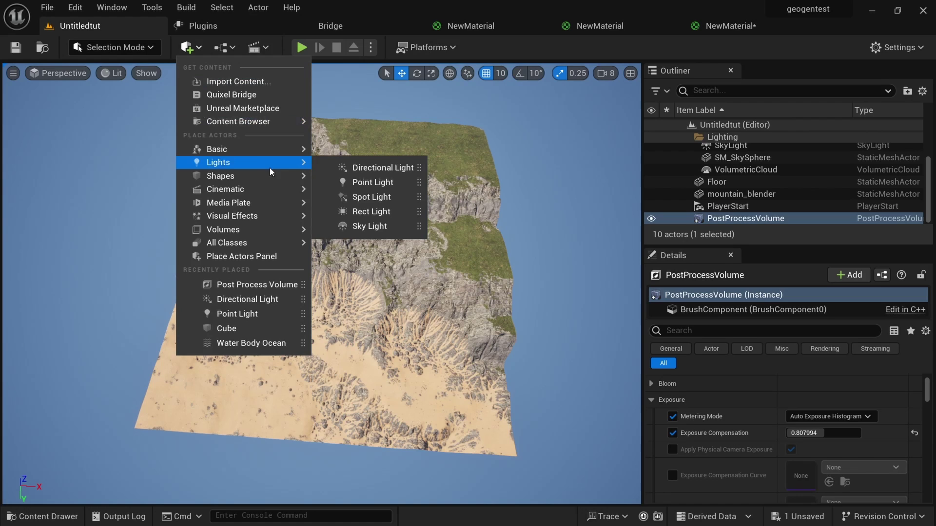
{"action": "mouse_move", "coordinate": [265, 243]}
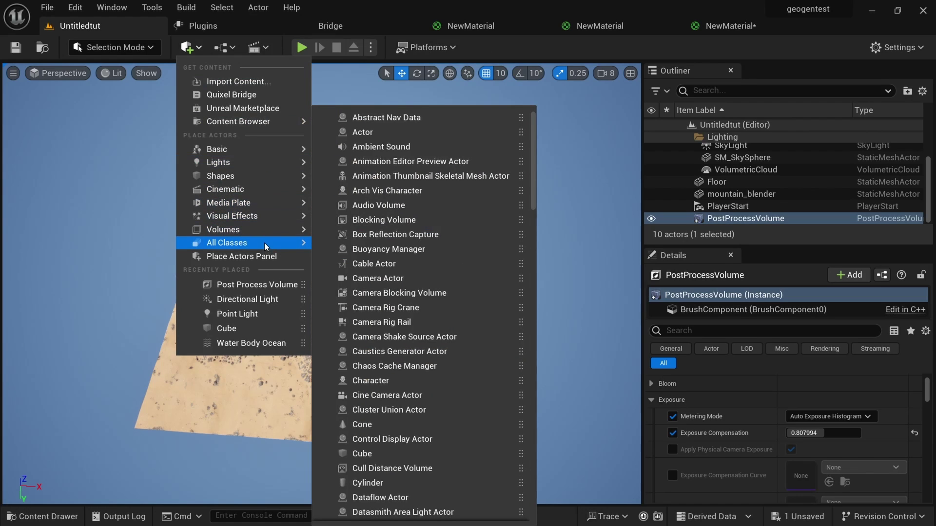
{"action": "type", "text": "water"}
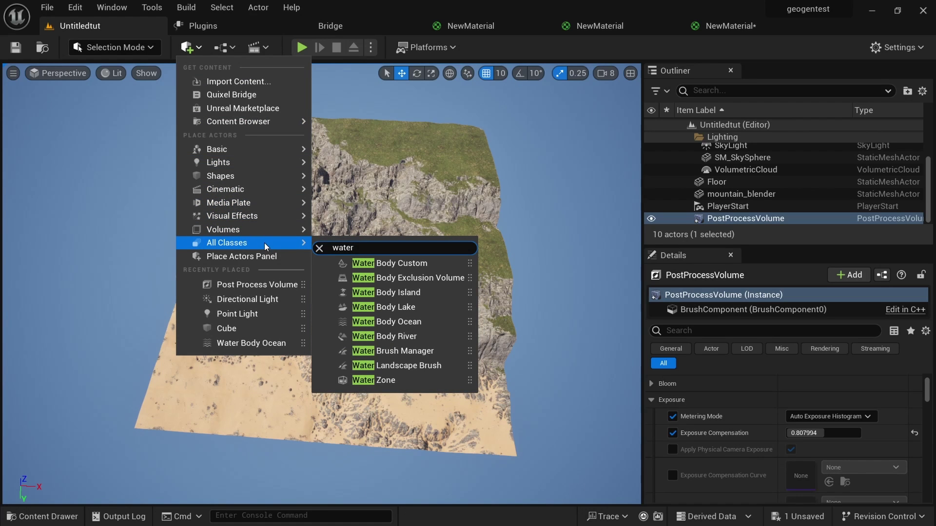
{"action": "left_click", "coordinate": [398, 322]}
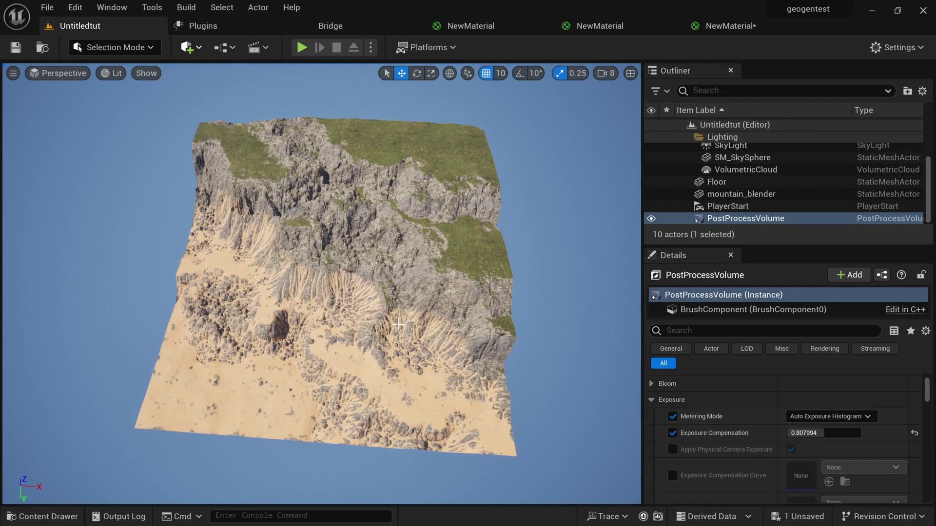
{"action": "key", "text": "f"}
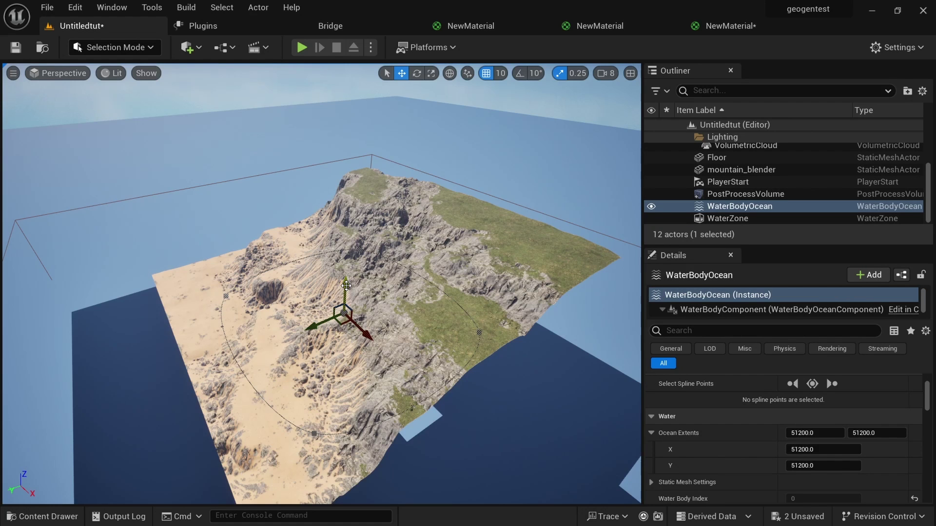
Step: Raise the ocean and shift it toward the back of the mountain, adjusting its height so water covers only the lower sand
{"action": "left_click_drag", "start_coordinate": [345, 285], "coordinate": [336, 237]}
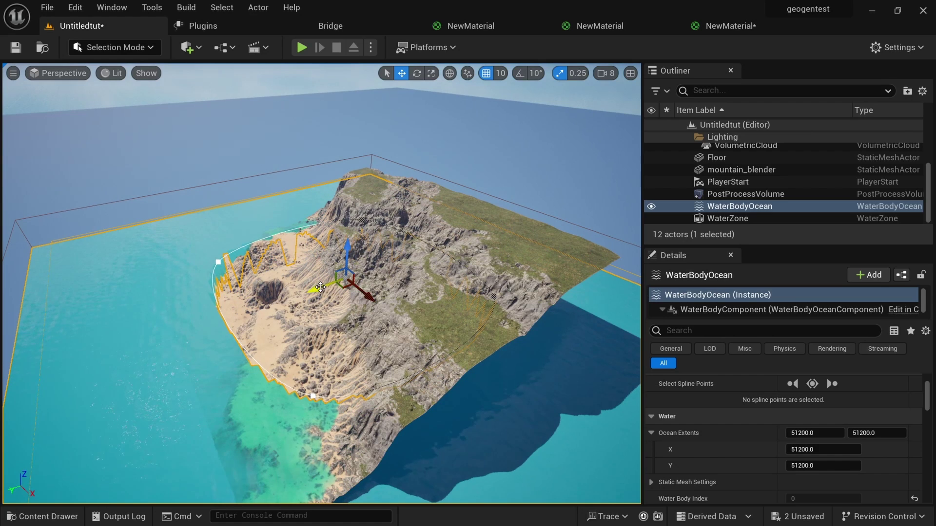
{"action": "left_click_drag", "start_coordinate": [322, 288], "coordinate": [399, 269]}
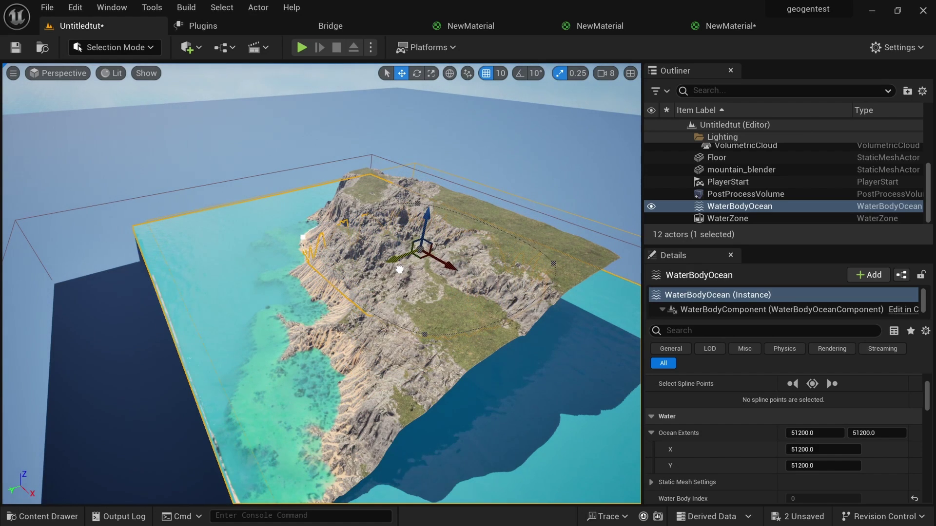
{"action": "left_click_drag", "start_coordinate": [288, 358], "coordinate": [434, 352], "text": "alt"}
{"action": "left_click_drag", "start_coordinate": [255, 222], "coordinate": [258, 226], "text": "alt"}
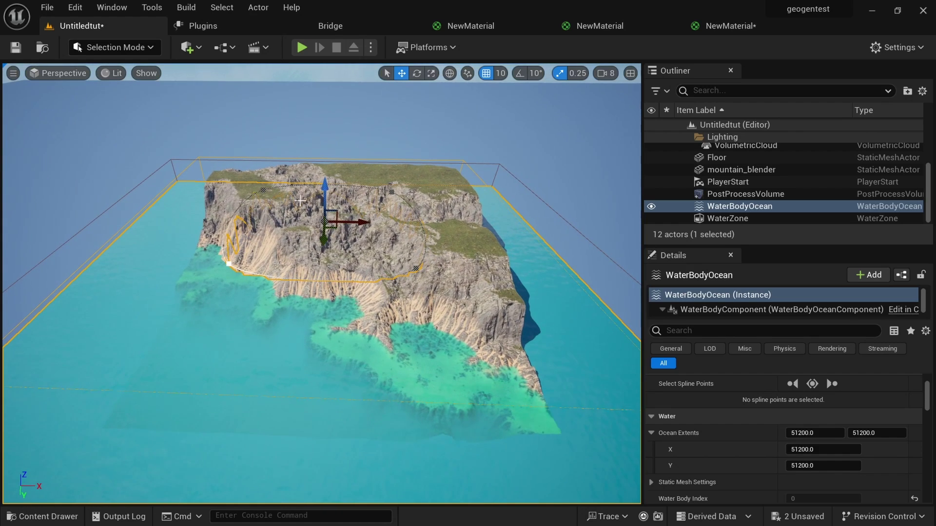
{"action": "left_click_drag", "start_coordinate": [324, 190], "coordinate": [325, 194]}
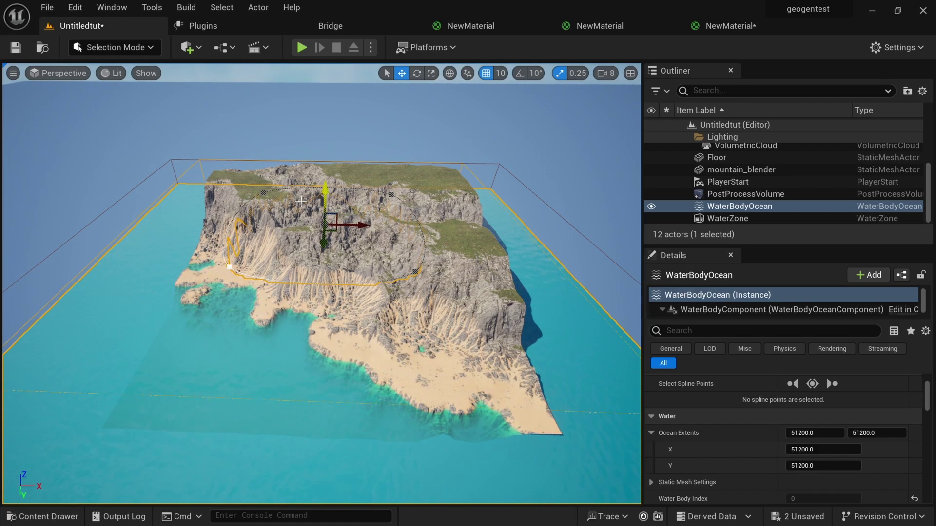
Step: Set the ocean body's Ocean Extents to about 33697.4 in X and 31031.2 in Y
{"action": "left_click", "coordinate": [447, 115]}
{"action": "left_click", "coordinate": [389, 266]}
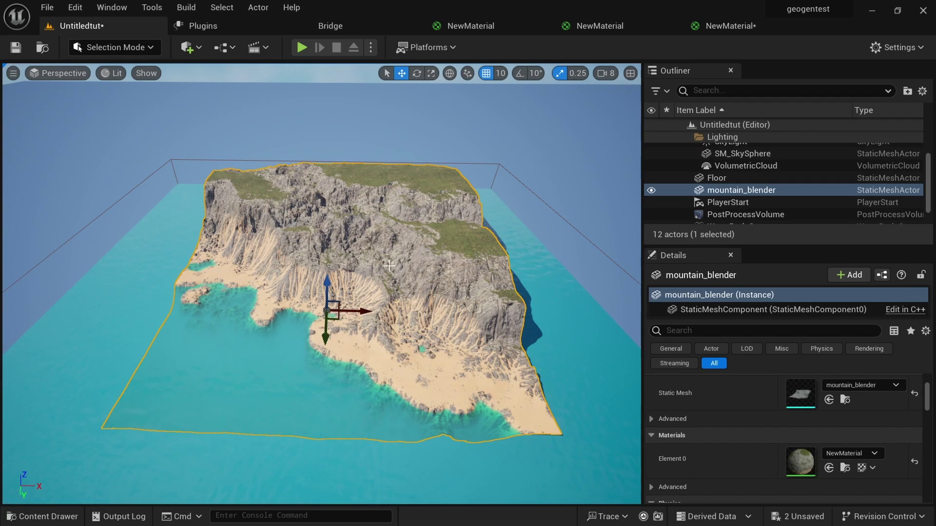
{"action": "left_click", "coordinate": [287, 475]}
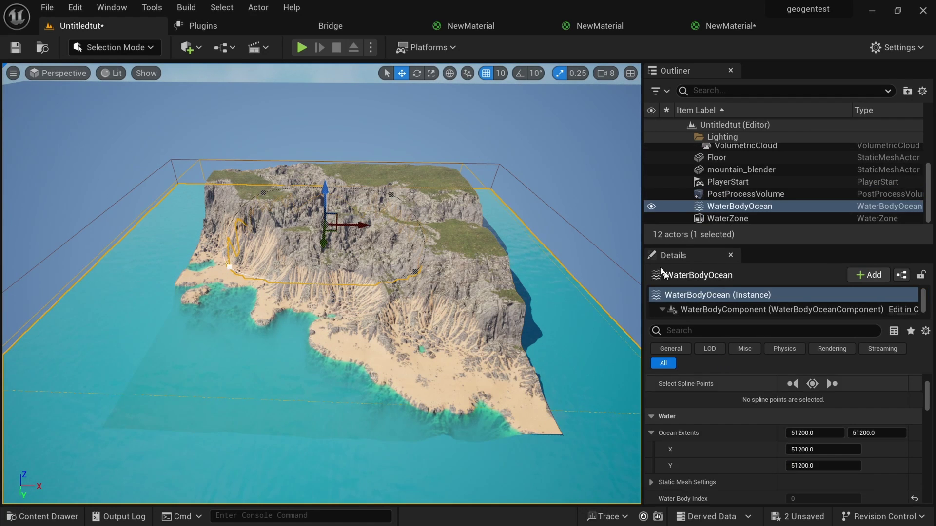
{"action": "scroll", "coordinate": [743, 435], "scroll_direction": "down", "scroll_amount": 1}
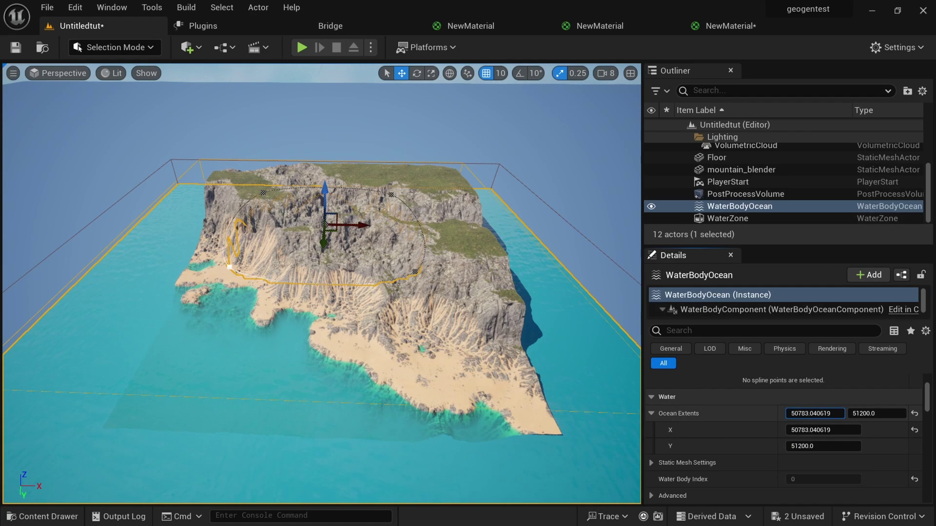
{"action": "left_click_drag", "start_coordinate": [815, 414], "coordinate": [872, 414]}
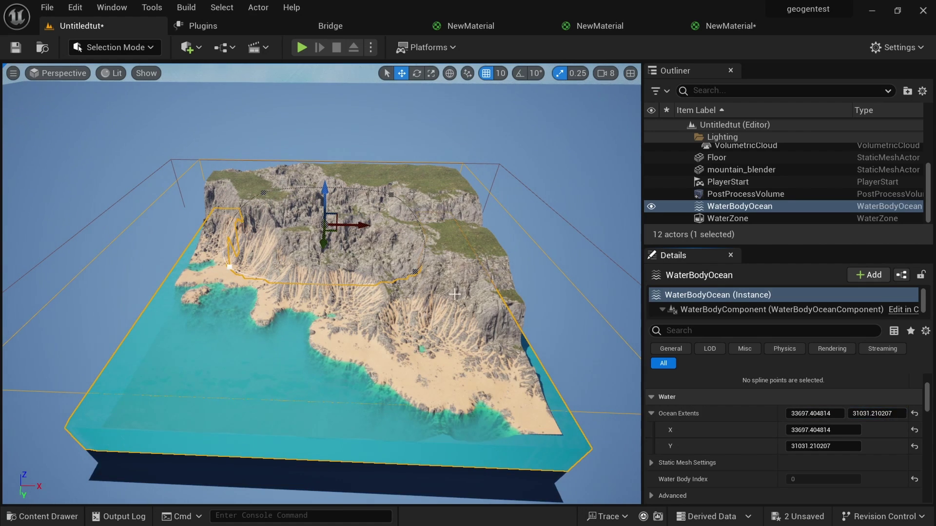
Step: Enable Volumetric Fog on the level's ExponentialHeightFog actor
{"action": "left_click", "coordinate": [382, 348]}
{"action": "left_click_drag", "start_coordinate": [307, 368], "coordinate": [305, 344], "text": "alt"}
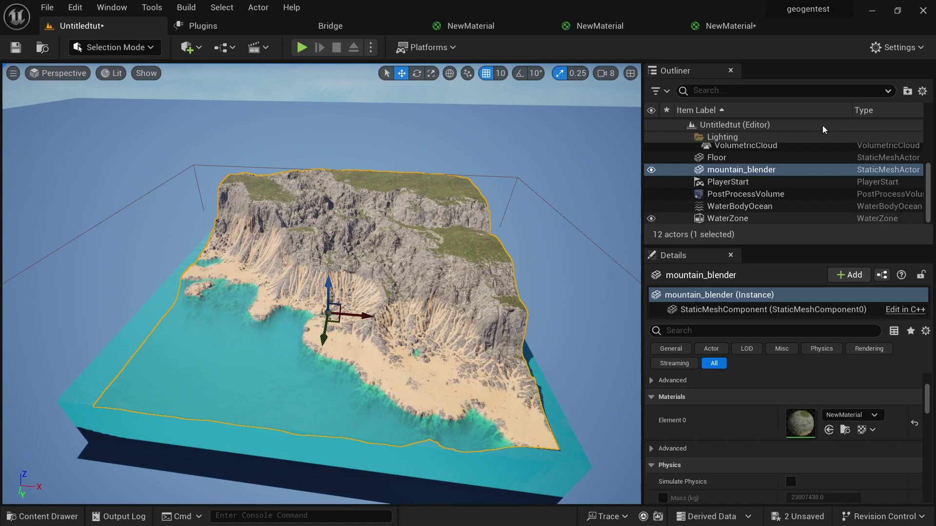
{"action": "scroll", "coordinate": [779, 154], "scroll_direction": "up", "scroll_amount": 3}
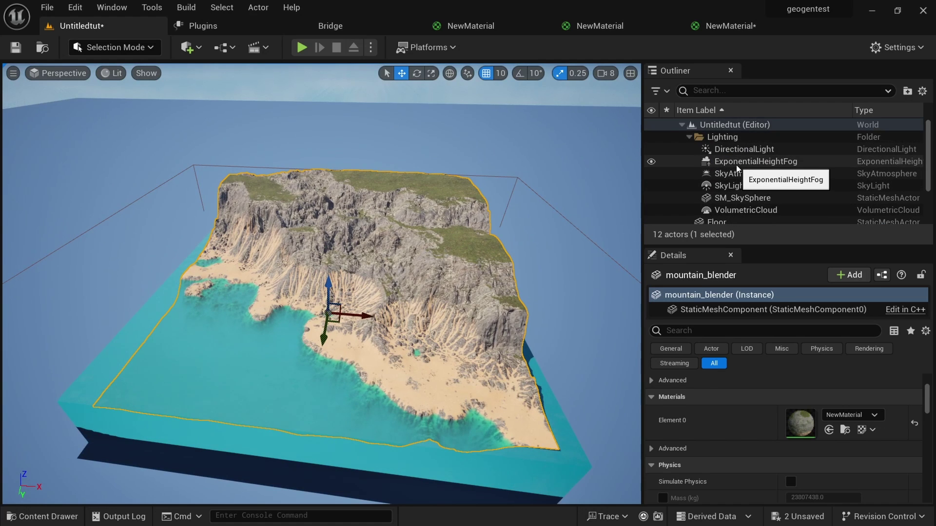
{"action": "left_click", "coordinate": [736, 164]}
{"action": "scroll", "coordinate": [757, 414], "scroll_direction": "down", "scroll_amount": 10}
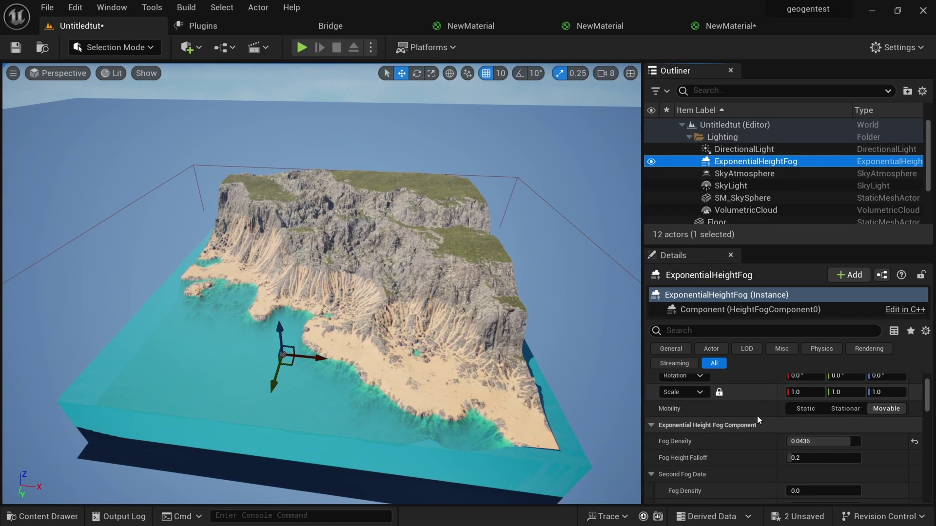
{"action": "scroll", "coordinate": [756, 417], "scroll_direction": "down", "scroll_amount": 2}
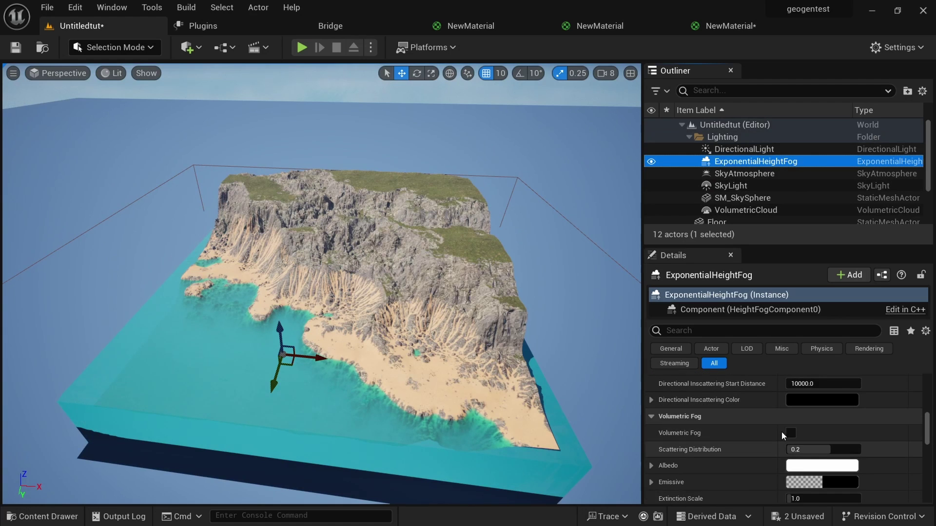
{"action": "left_click", "coordinate": [791, 433]}
Step: Set the ExponentialHeightFog's main Fog Density to 0.2
{"action": "scroll", "coordinate": [739, 439], "scroll_direction": "up", "scroll_amount": 10}
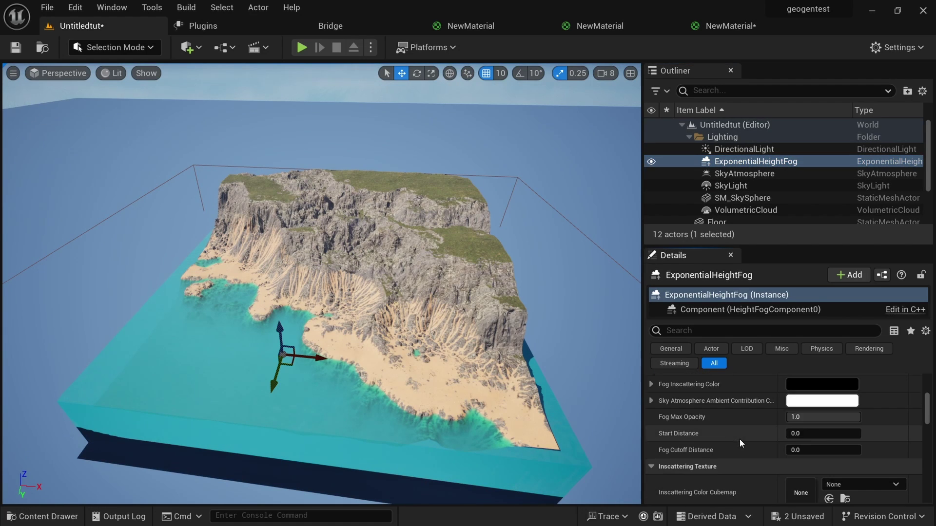
{"action": "left_click", "coordinate": [805, 422]}
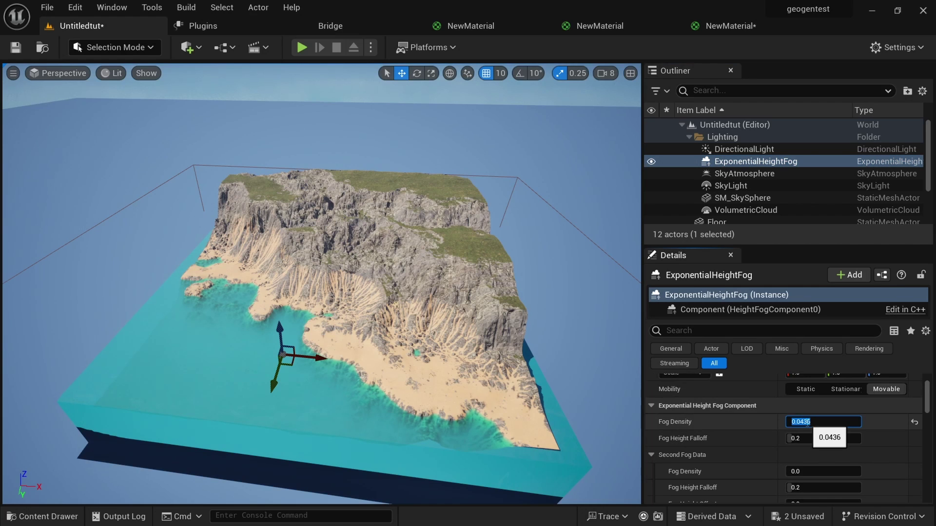
{"action": "key", "text": "Return"}
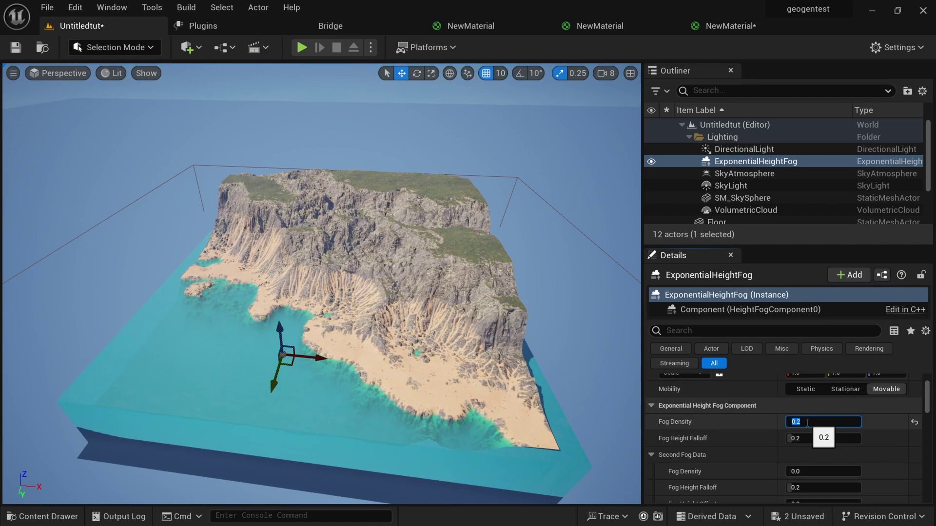
Step: Hide the WaterBodyOcean to compare the mountain without water, and show it again
{"action": "left_click", "coordinate": [407, 368]}
{"action": "left_click_drag", "start_coordinate": [407, 368], "coordinate": [407, 388], "text": "alt"}
{"action": "right_click_drag", "start_coordinate": [275, 209], "coordinate": [316, 199], "text": "alt"}
{"action": "left_click_drag", "start_coordinate": [316, 199], "coordinate": [322, 203], "text": "alt"}
{"action": "scroll", "coordinate": [742, 208], "scroll_direction": "down", "scroll_amount": 2}
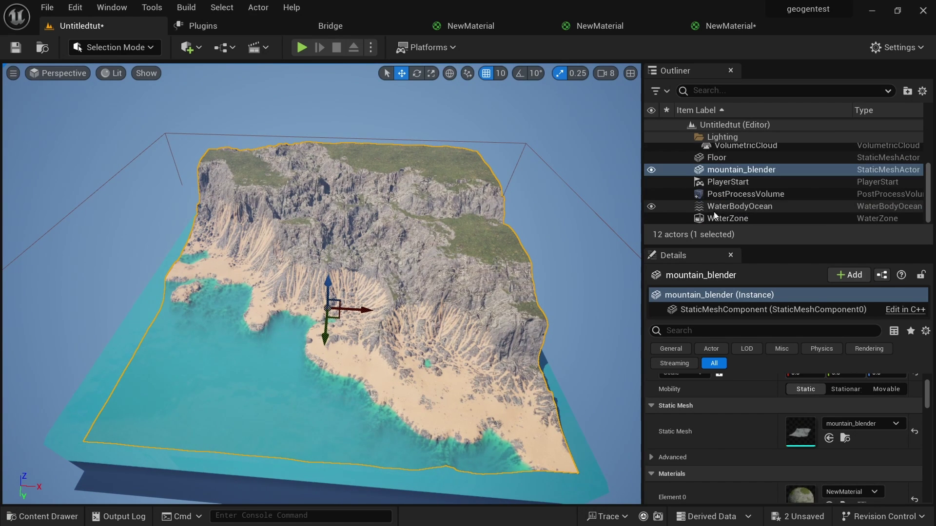
{"action": "left_click", "coordinate": [651, 206]}
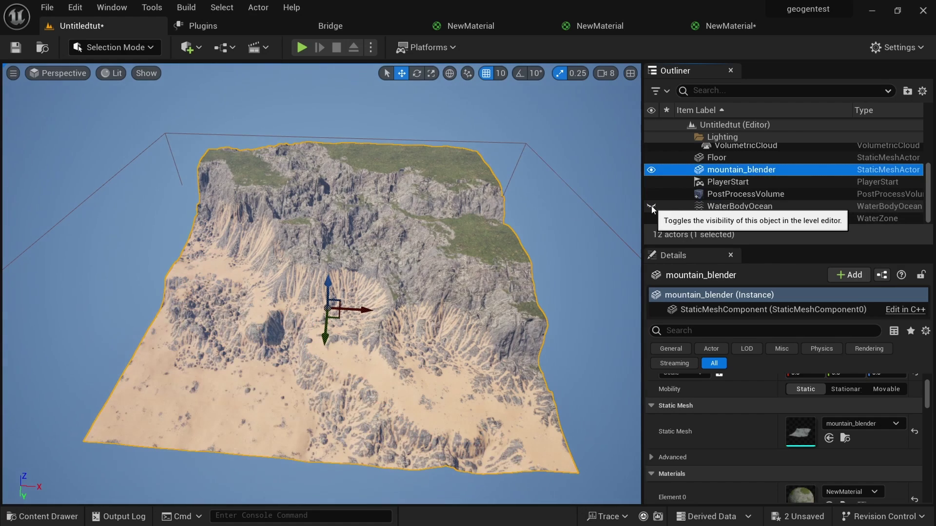
{"action": "left_click", "coordinate": [651, 207]}
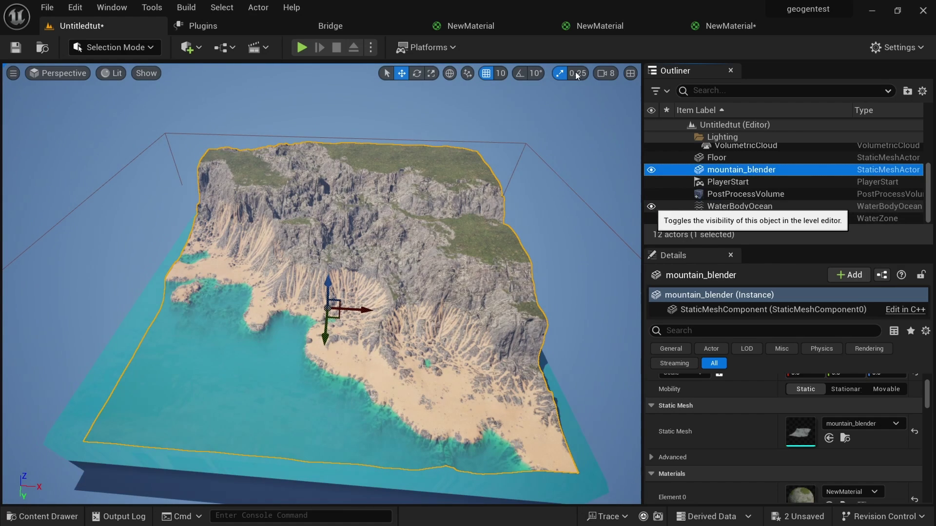
Step: Examine the rock, moss and sand texture networks and their blend nodes in the modified NewMaterial graph, and return to the Untitledtut level
{"action": "left_click", "coordinate": [712, 26]}
{"action": "scroll", "coordinate": [404, 326], "scroll_direction": "down", "scroll_amount": 6}
{"action": "right_click_drag", "start_coordinate": [451, 330], "coordinate": [616, 268]}
{"action": "scroll", "coordinate": [387, 287], "scroll_direction": "up", "scroll_amount": 2}
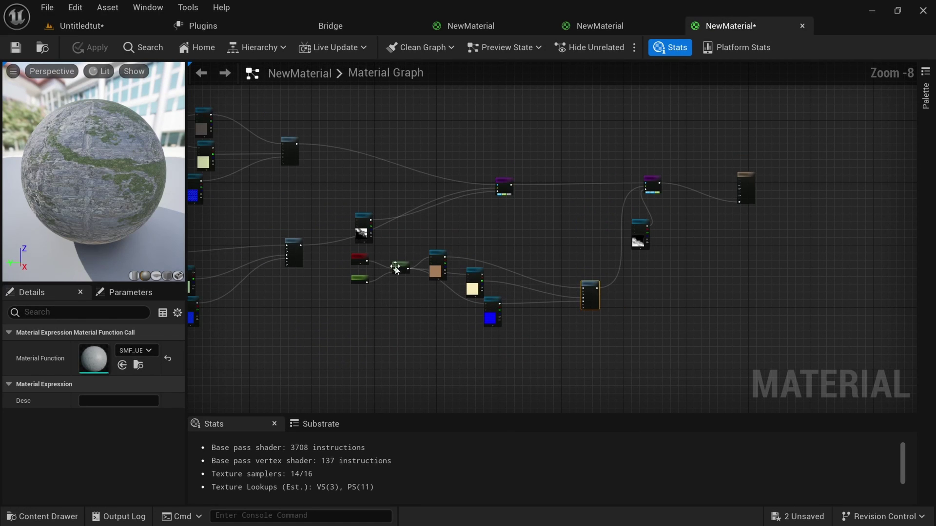
{"action": "right_click_drag", "start_coordinate": [387, 292], "coordinate": [439, 292]}
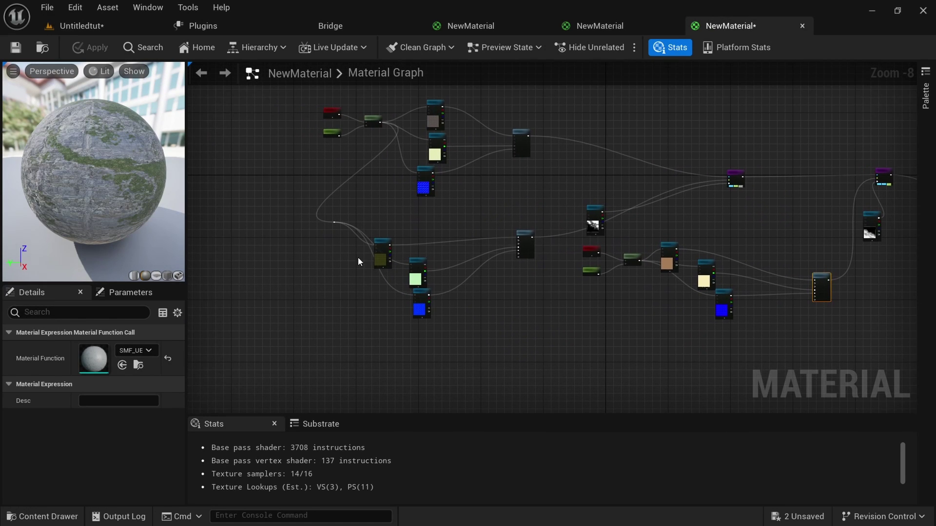
{"action": "scroll", "coordinate": [358, 263], "scroll_direction": "up", "scroll_amount": 3}
{"action": "scroll", "coordinate": [453, 286], "scroll_direction": "down", "scroll_amount": 3}
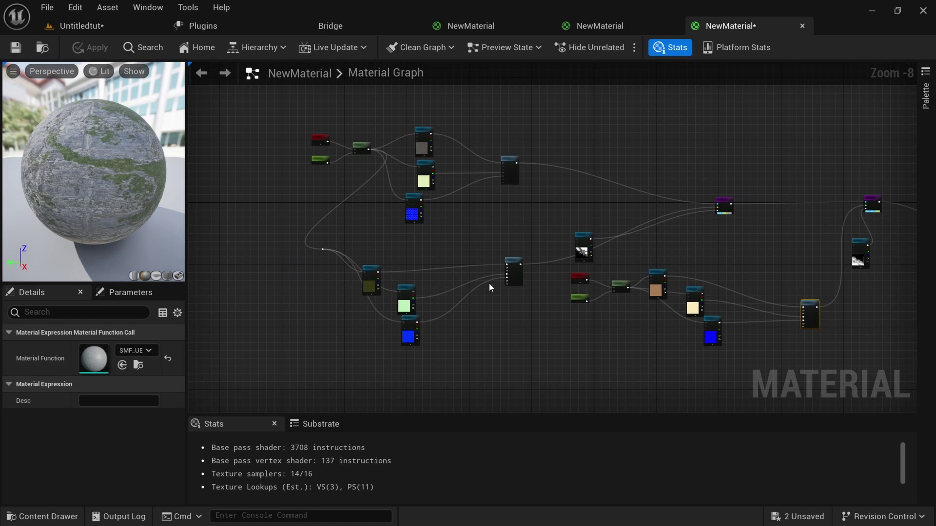
{"action": "right_click_drag", "start_coordinate": [812, 256], "coordinate": [577, 283]}
{"action": "scroll", "coordinate": [695, 265], "scroll_direction": "down", "scroll_amount": 1}
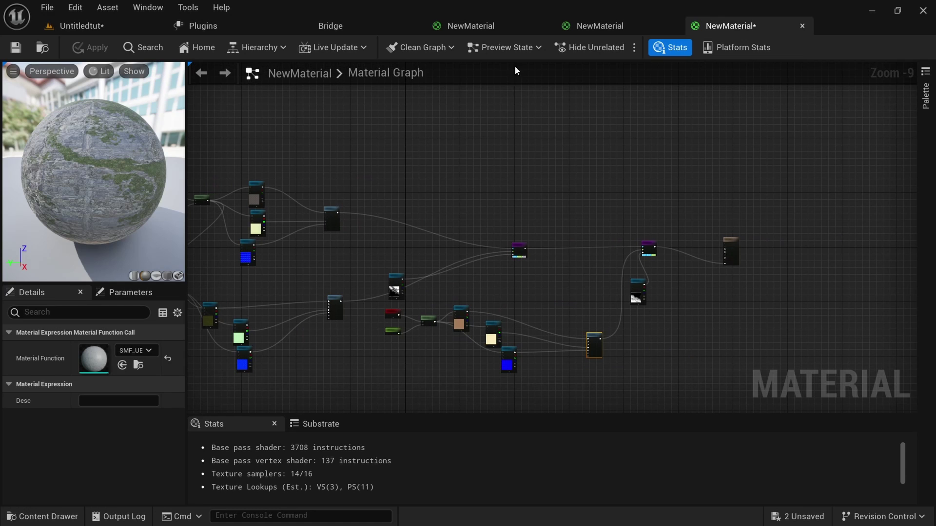
{"action": "left_click", "coordinate": [71, 25]}
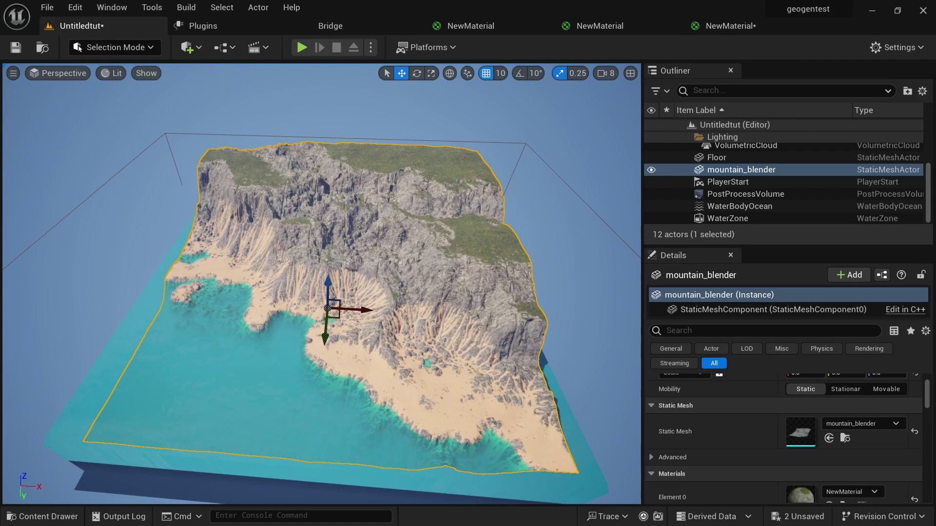